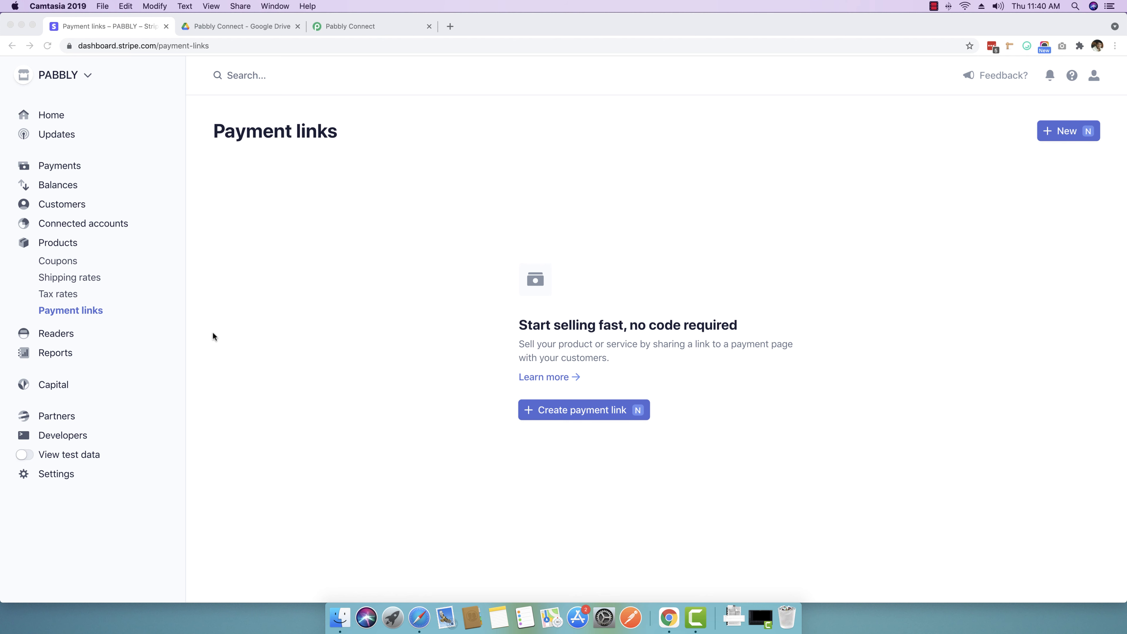
Step: Bring the browser forward, begin a new payment link, and choose Add new product from the Product field
click(263, 334)
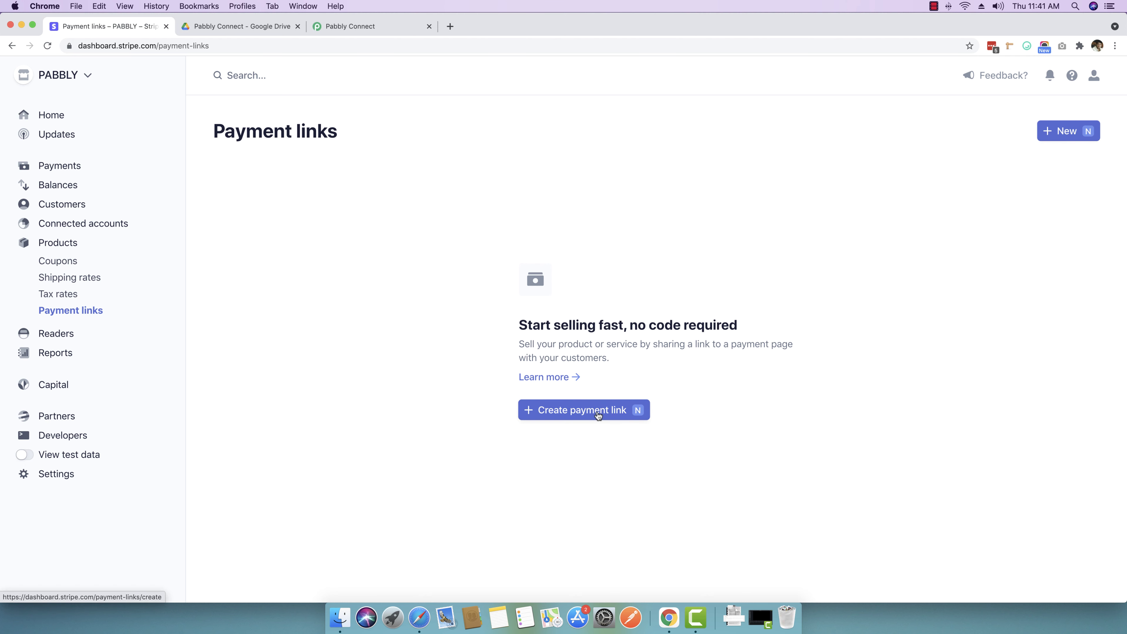
click(575, 413)
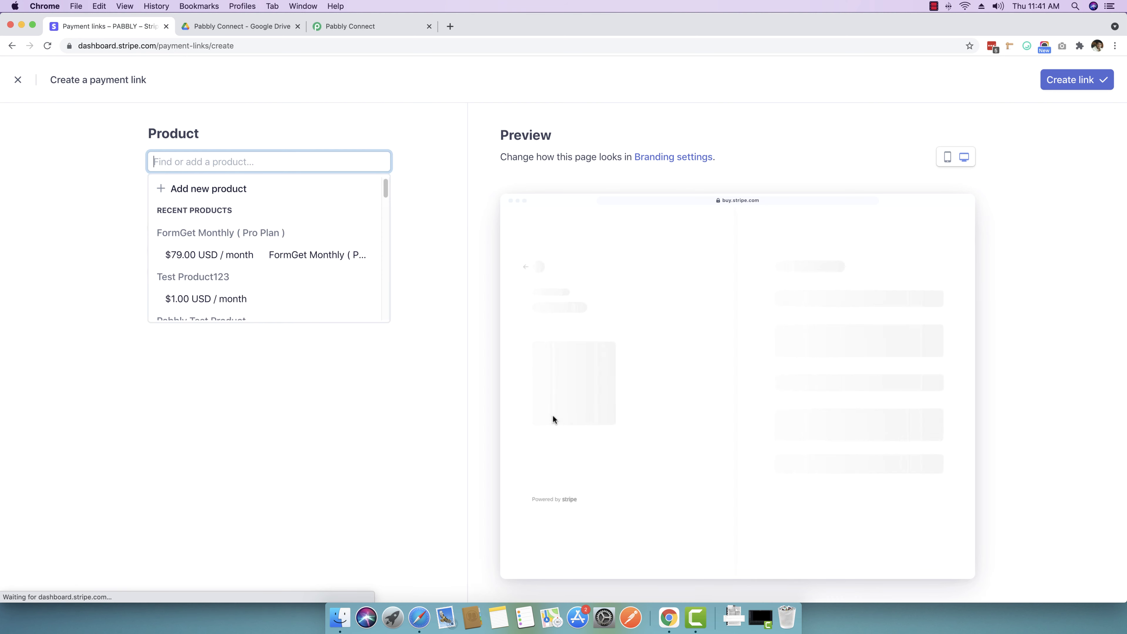
click(431, 163)
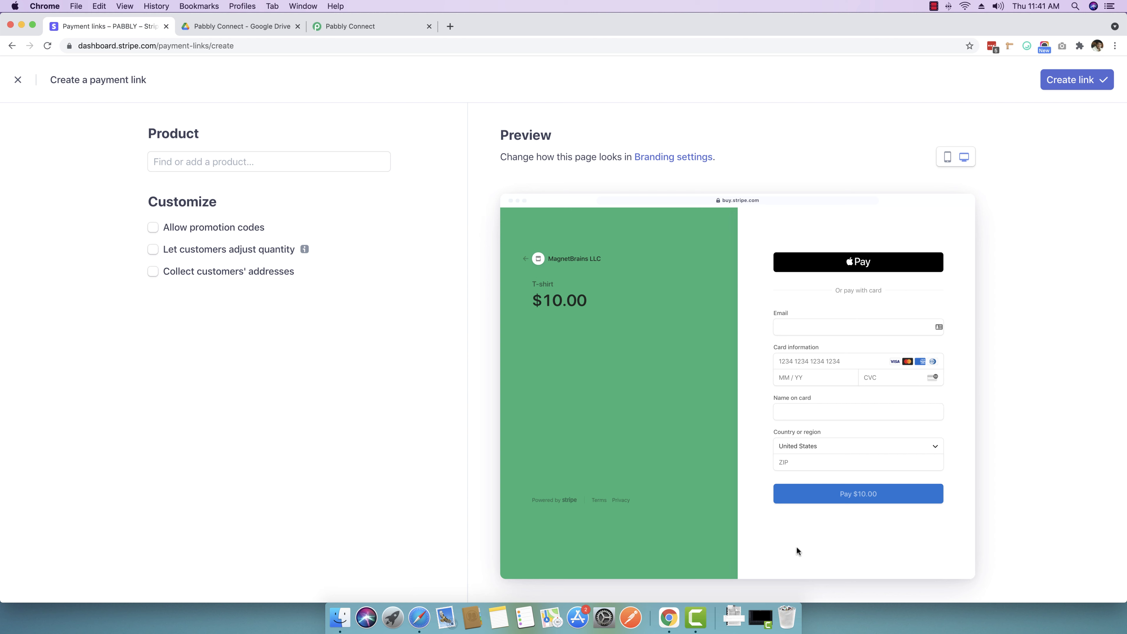
click(184, 165)
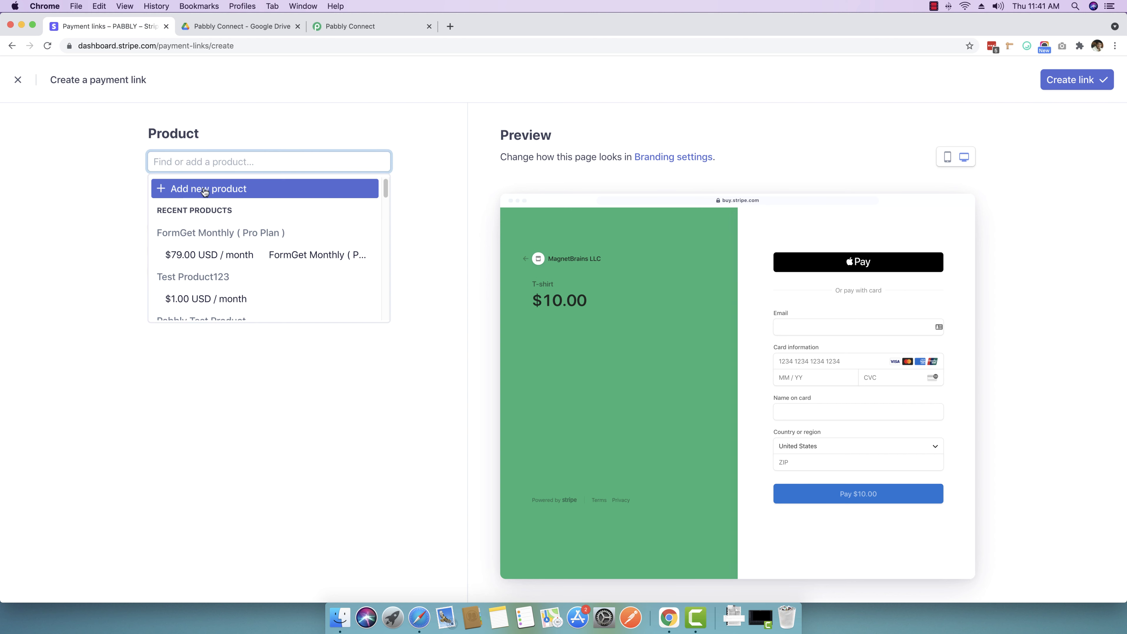
click(200, 189)
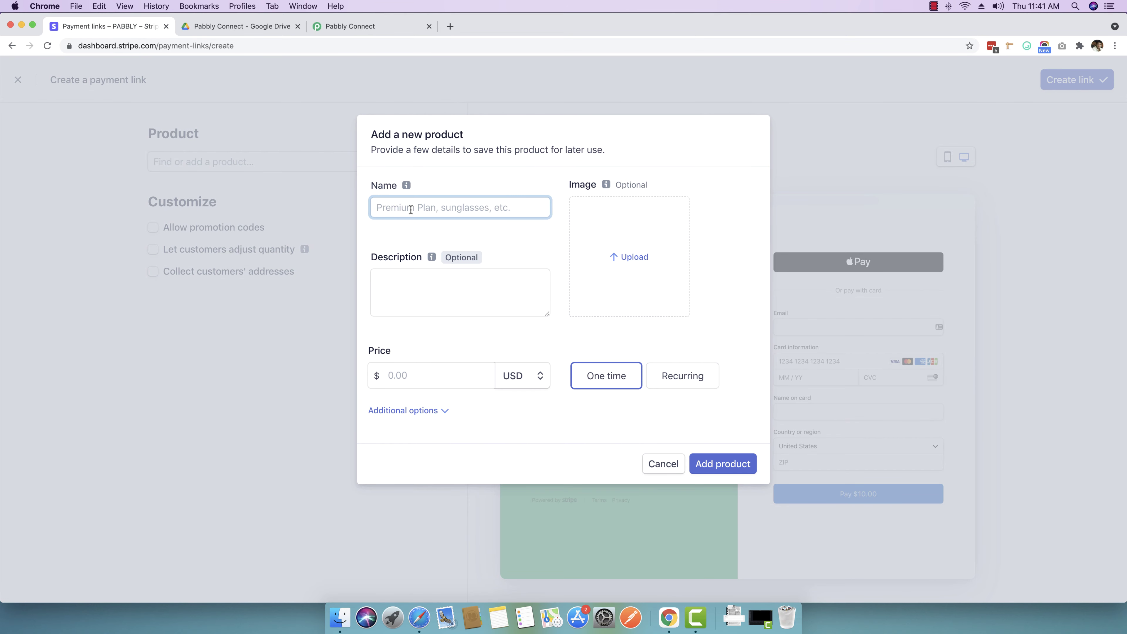
Step: Name the product 'Ebook on How to Get Rich', correcting the typo
text(Ebook )
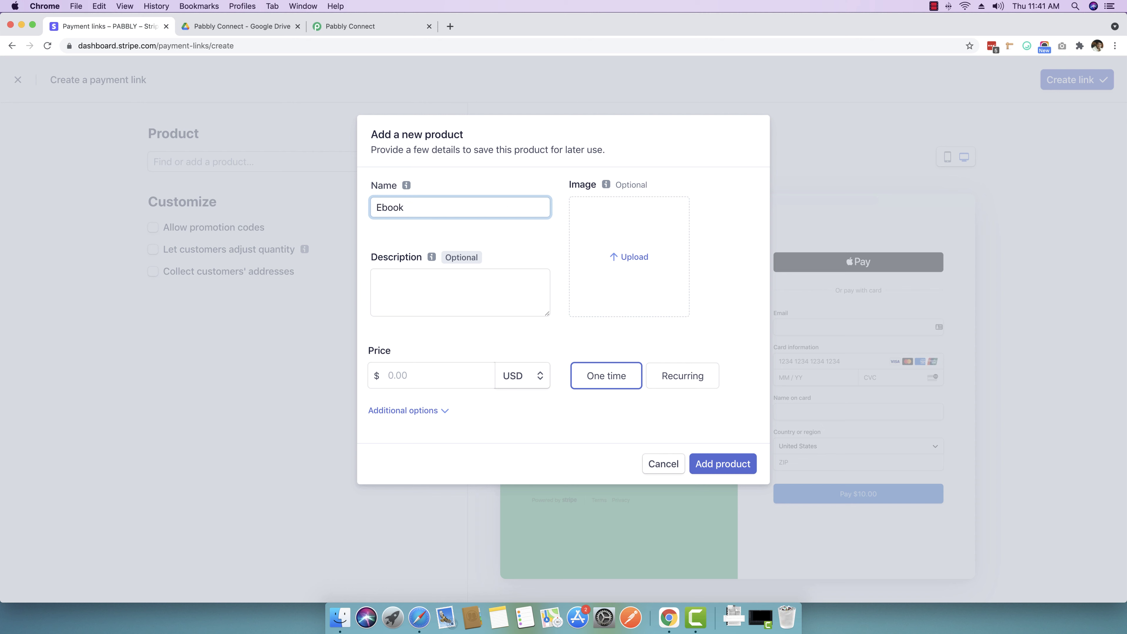
text(on How to Get Rick)
key(BackSpace)
text(h)
Step: Add a description saying the purchased book file will be delivered right away to your Inbox
click(447, 285)
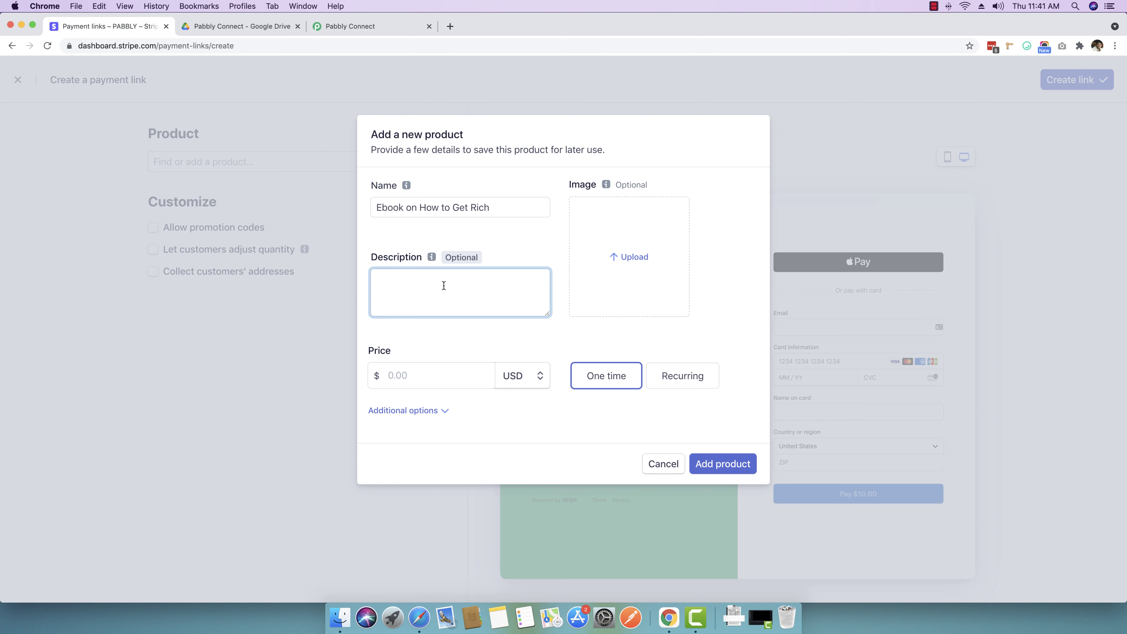
text(You can purchase the book adn)
key(BackSpace)
key(BackSpace)
key(BackSpace)
text(nd the info)
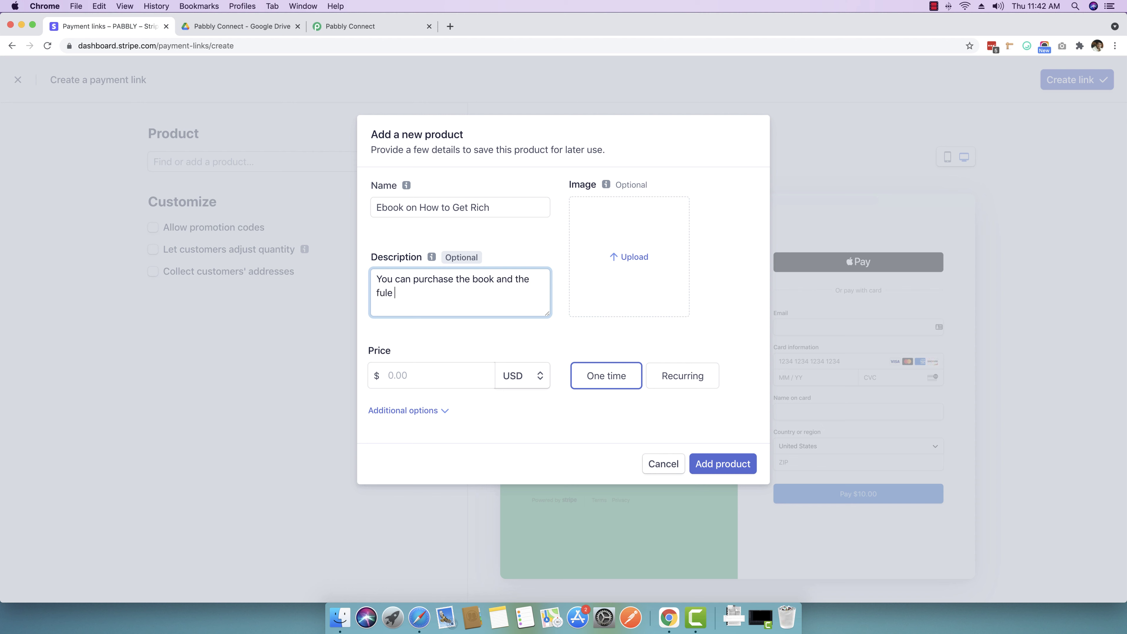
key(BackSpace)
key(BackSpace)
key(BackSpace)
key(BackSpace)
text(file will be delivered right)
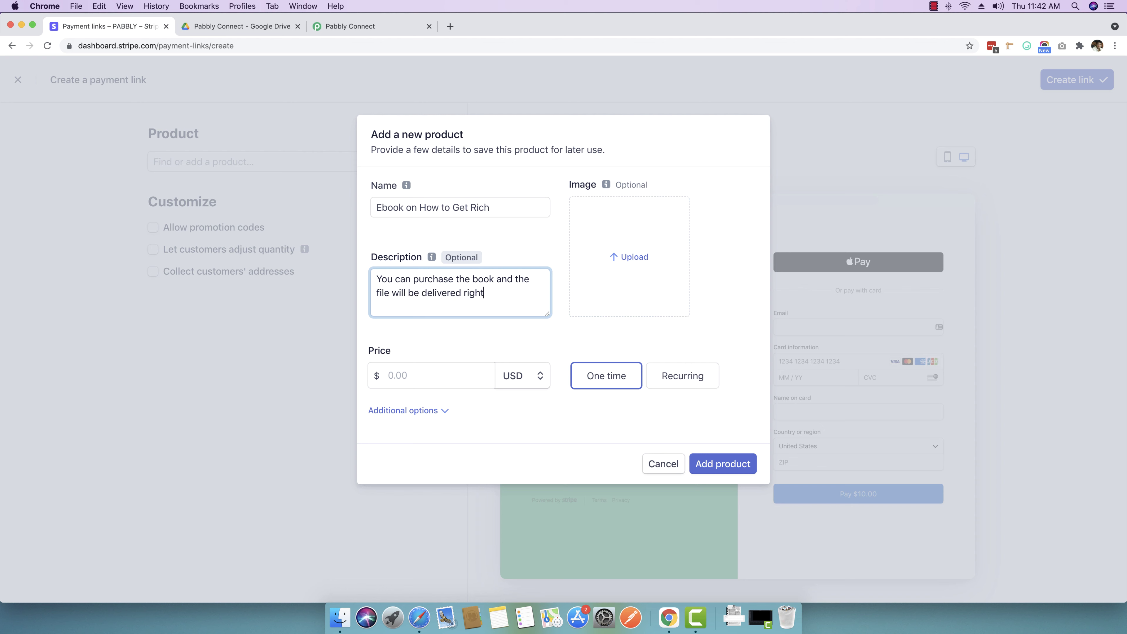
text( away to your Inbox.)
Step: Upload the Desktop 'Screenshot 2021-05-04 at 10.14.10 AM' as the product image
click(640, 261)
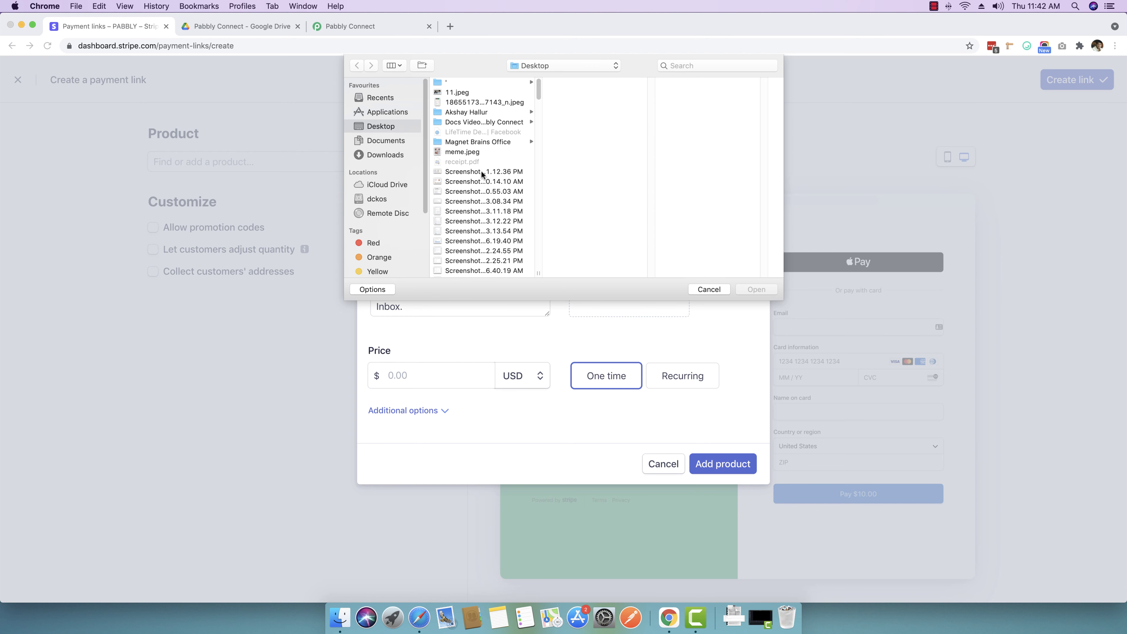
click(471, 182)
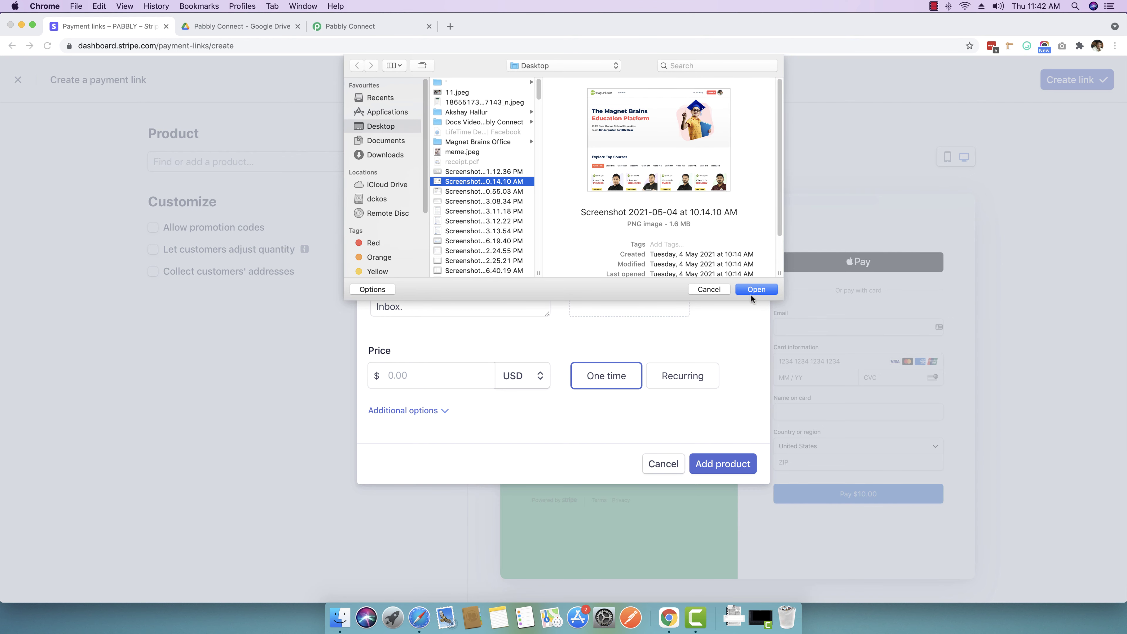
click(757, 288)
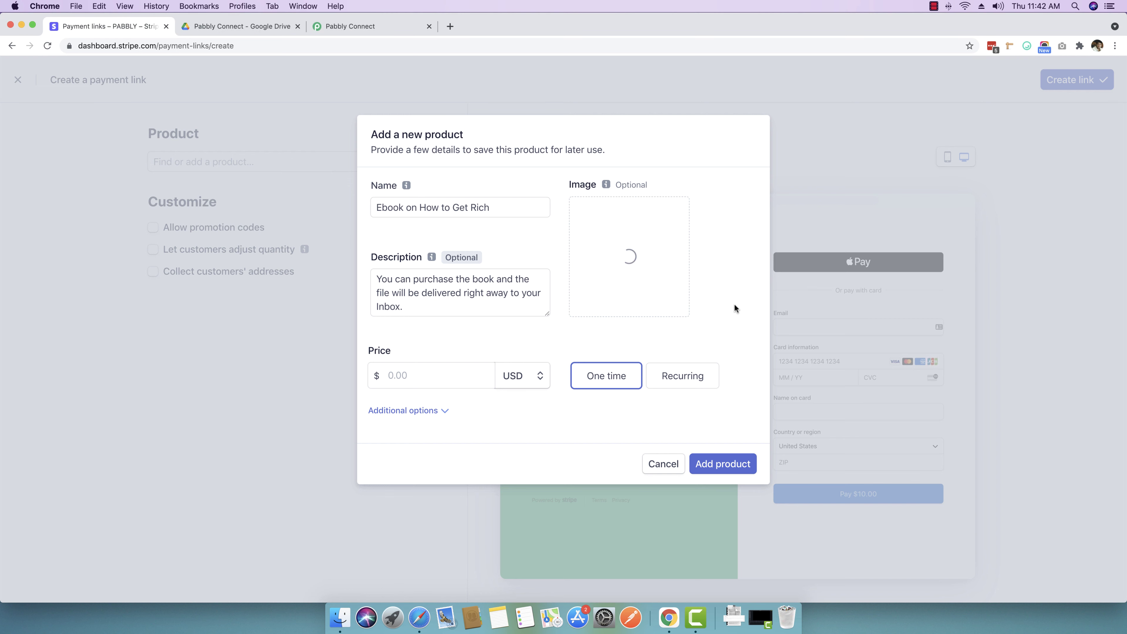
click(414, 377)
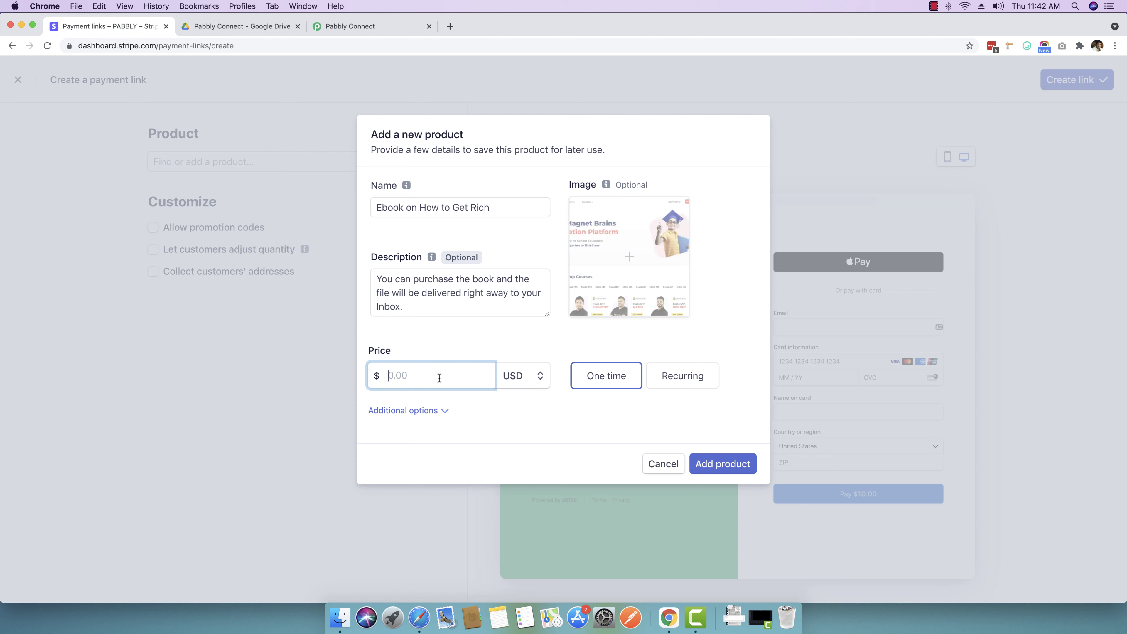
Step: Enter a one-time price of 0.10, leaving the currency as USD
text(10)
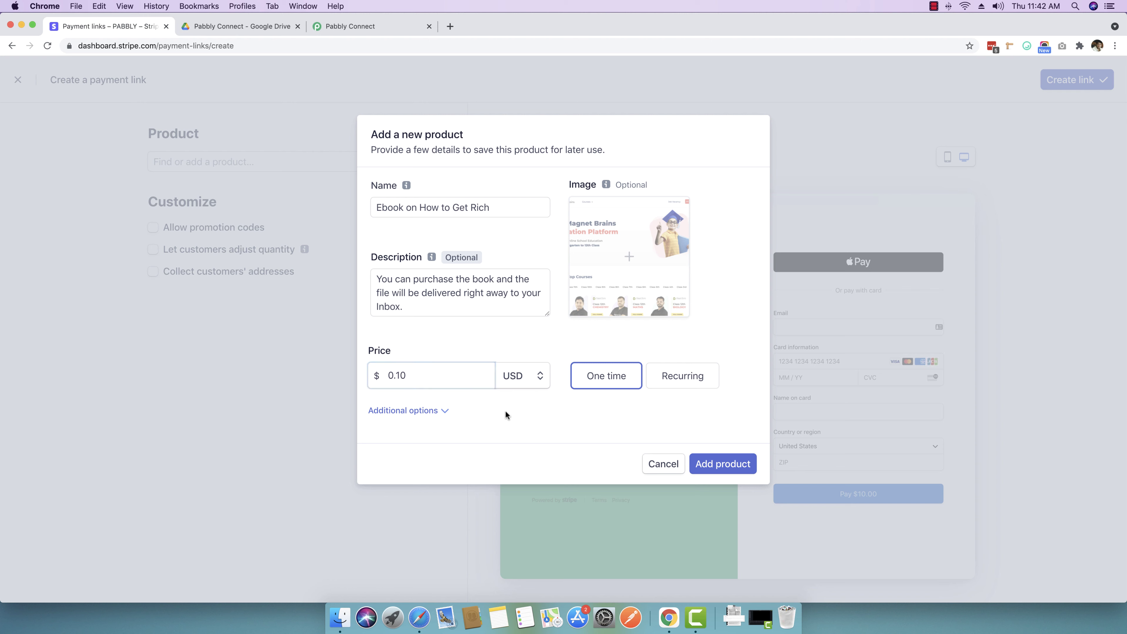
click(524, 381)
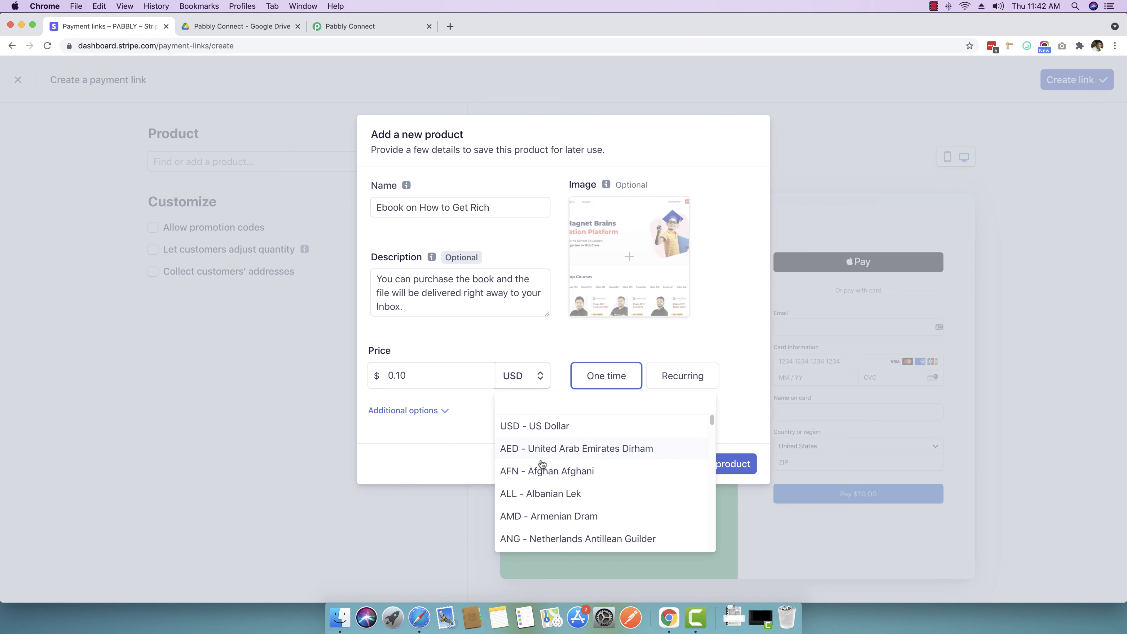
scroll(539, 480, down, 15)
scroll(540, 484, down, 10)
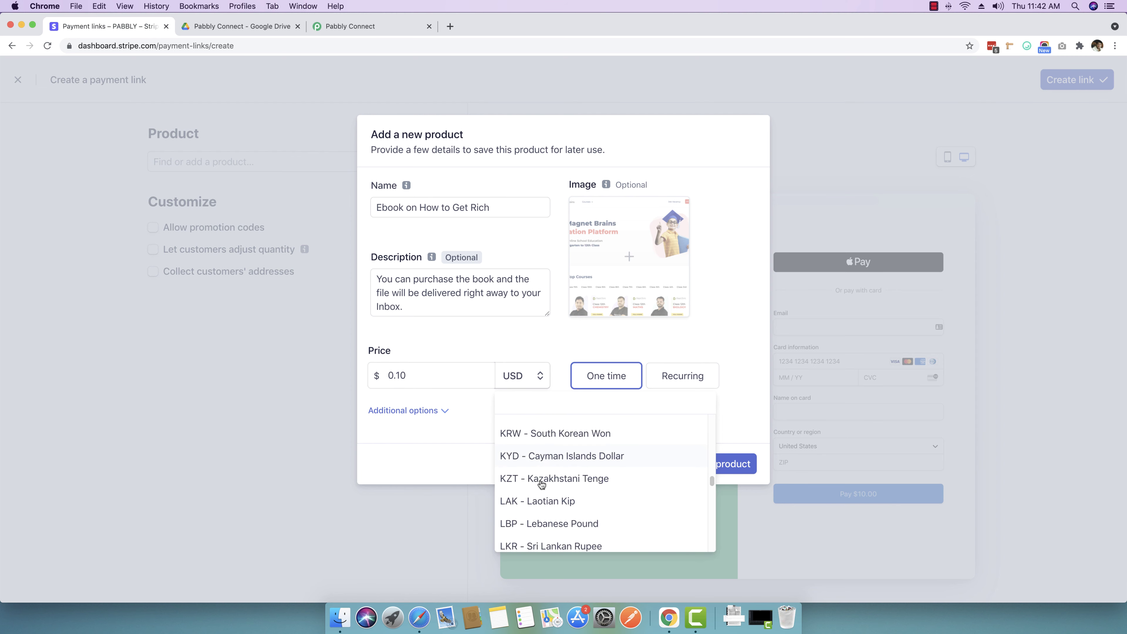
click(422, 441)
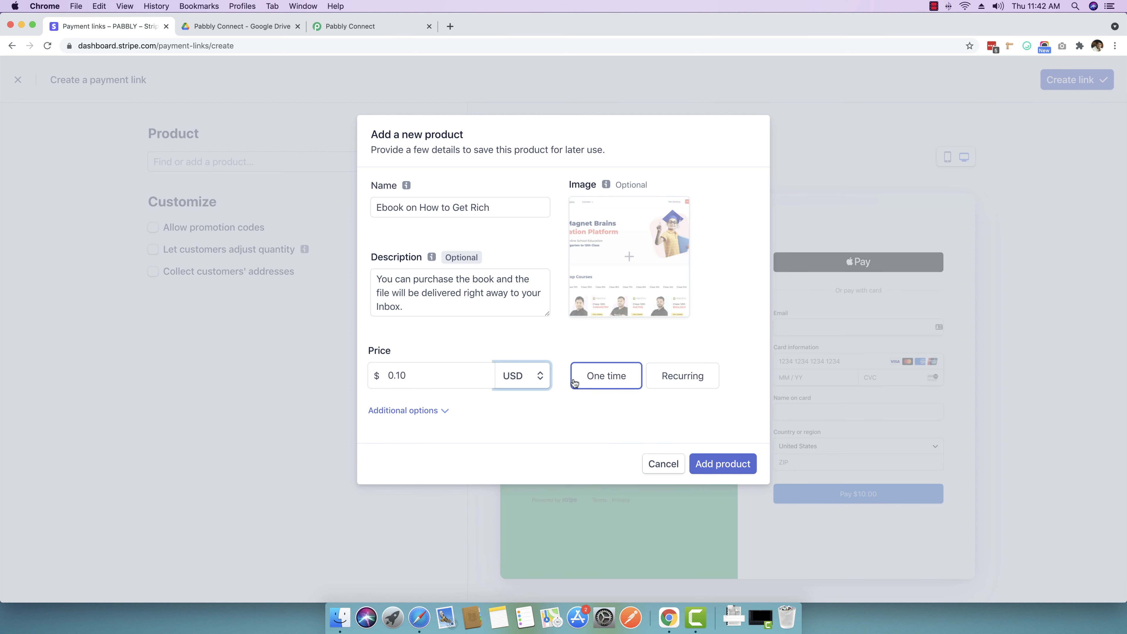
click(531, 404)
Step: Add the $0.10 ebook and try Create link, which fails with a minimum charge amount error
click(734, 467)
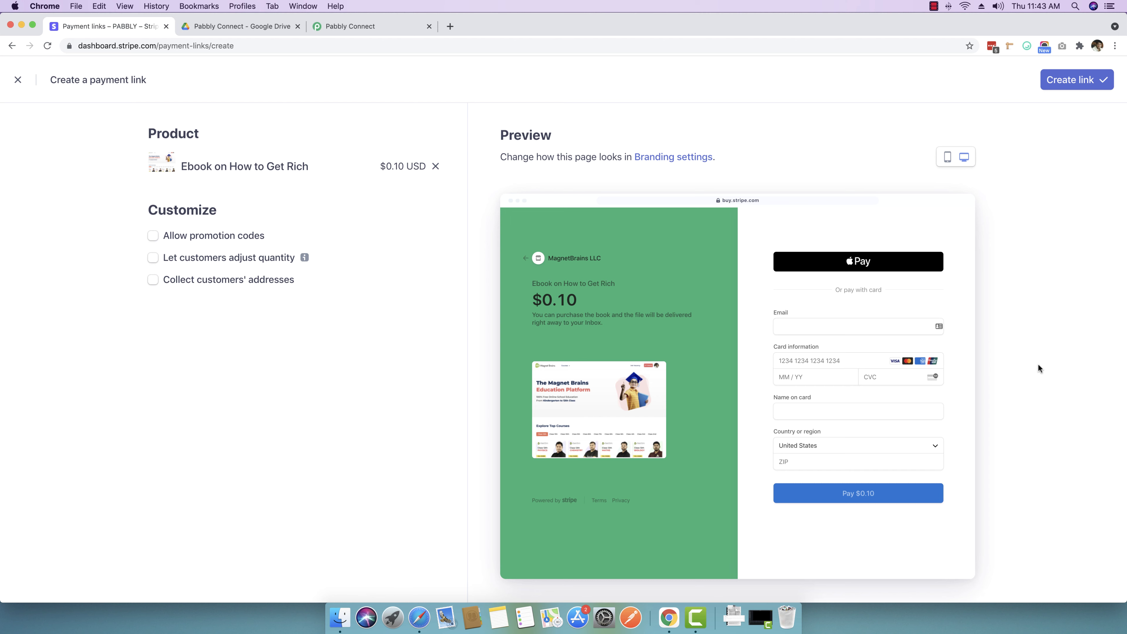
click(1070, 83)
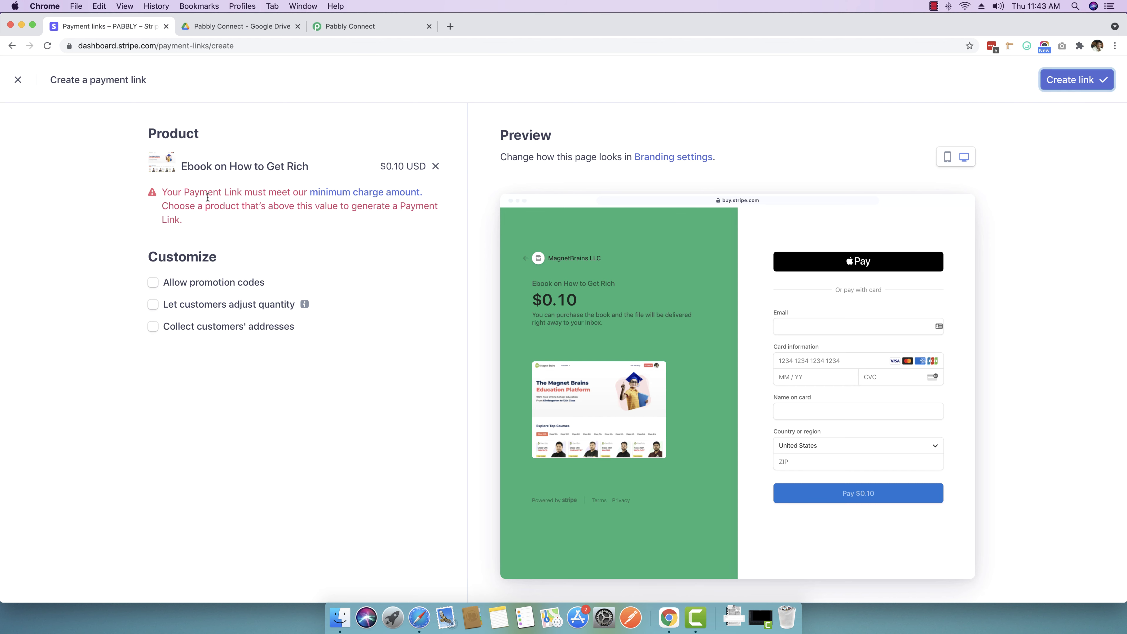
drag(183, 193, 255, 193)
click(261, 193)
click(350, 198)
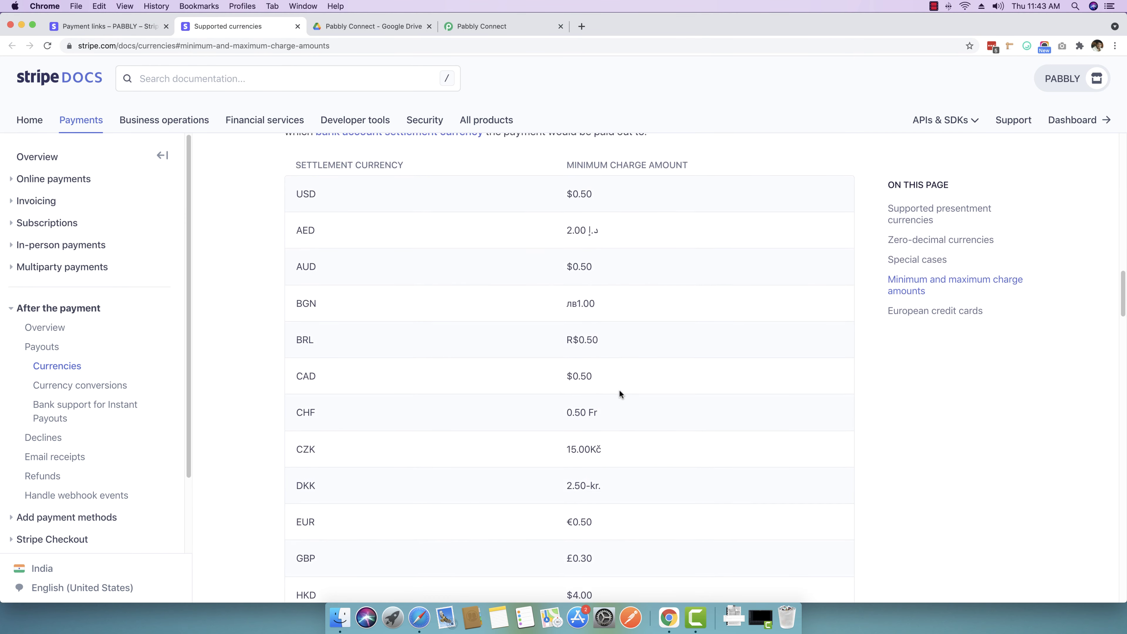
drag(565, 196, 595, 200)
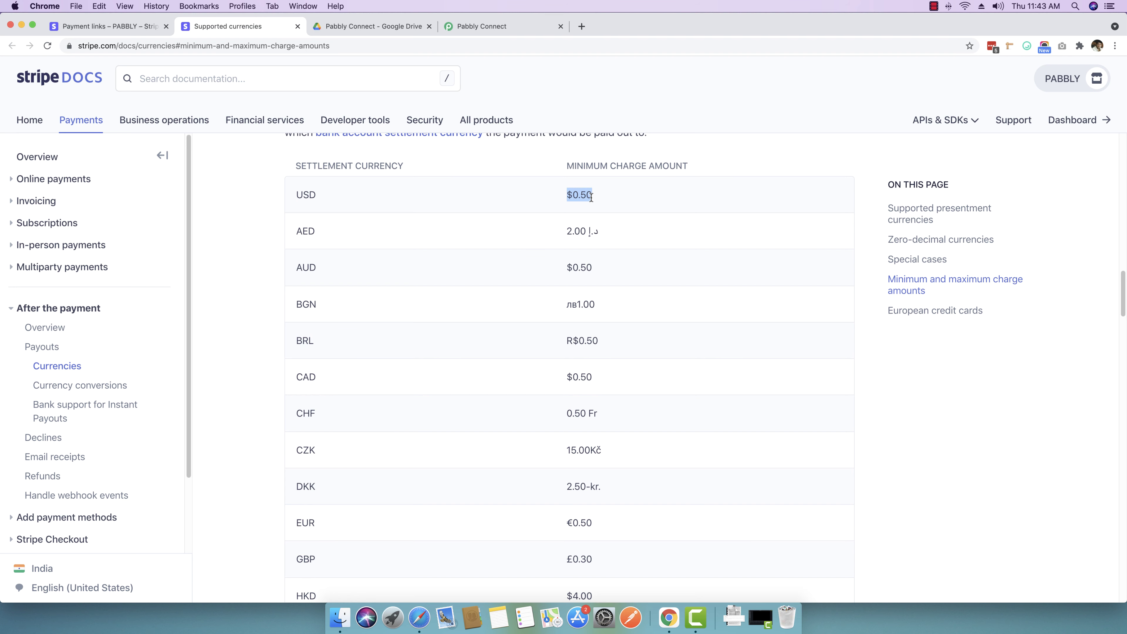
key(super+w)
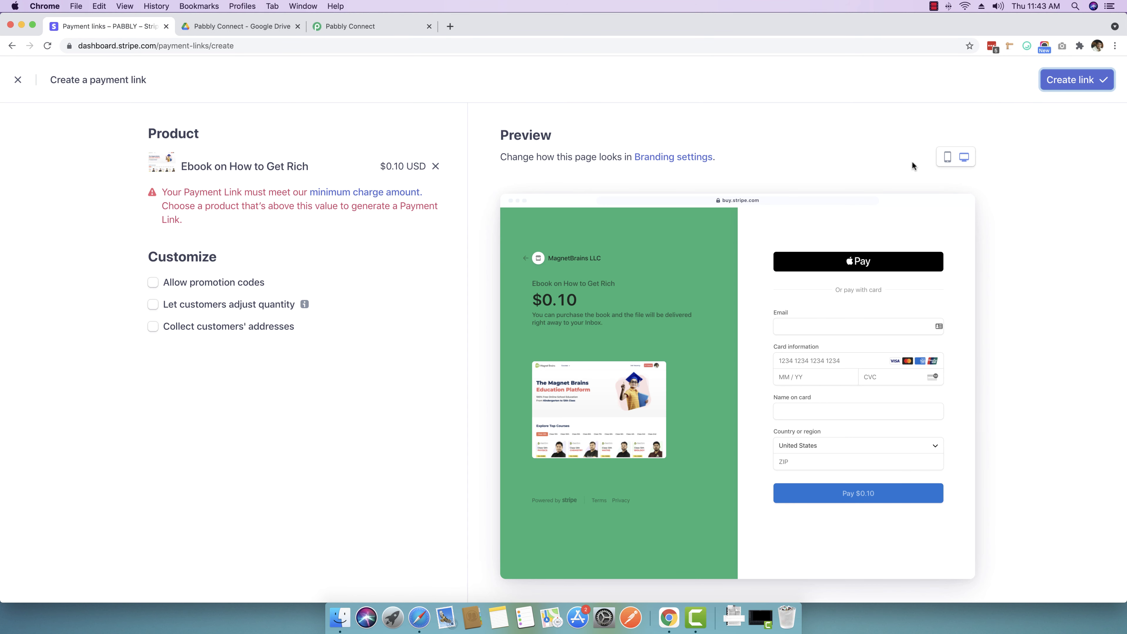
Step: Remove the $0.10 ebook from the draft link and dismiss the product list
click(431, 168)
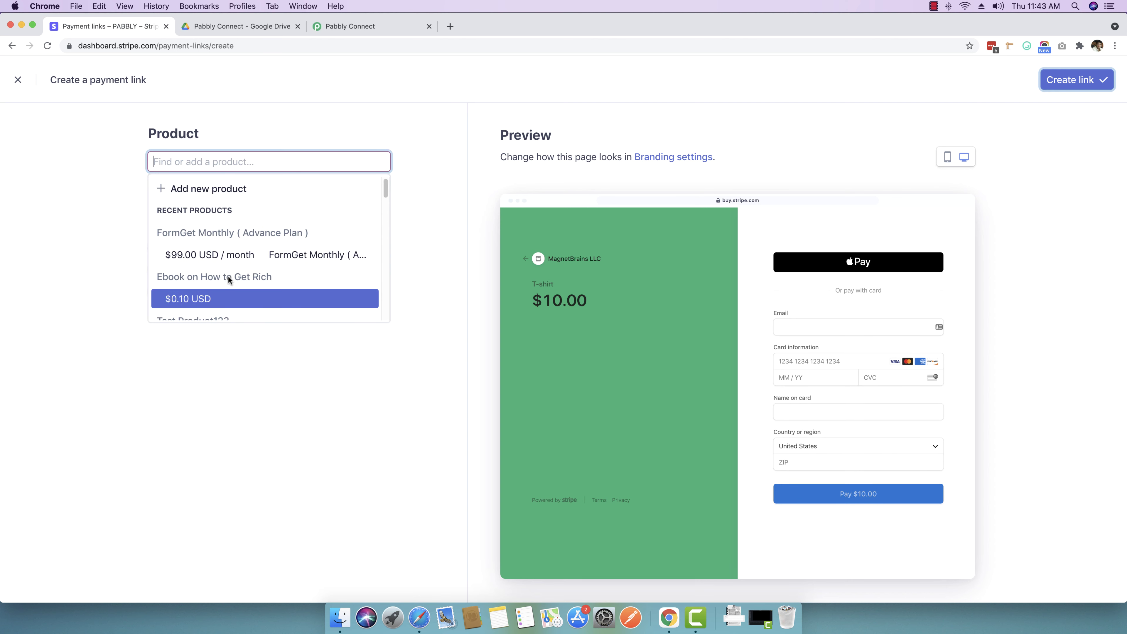
scroll(224, 293, down, 3)
click(194, 204)
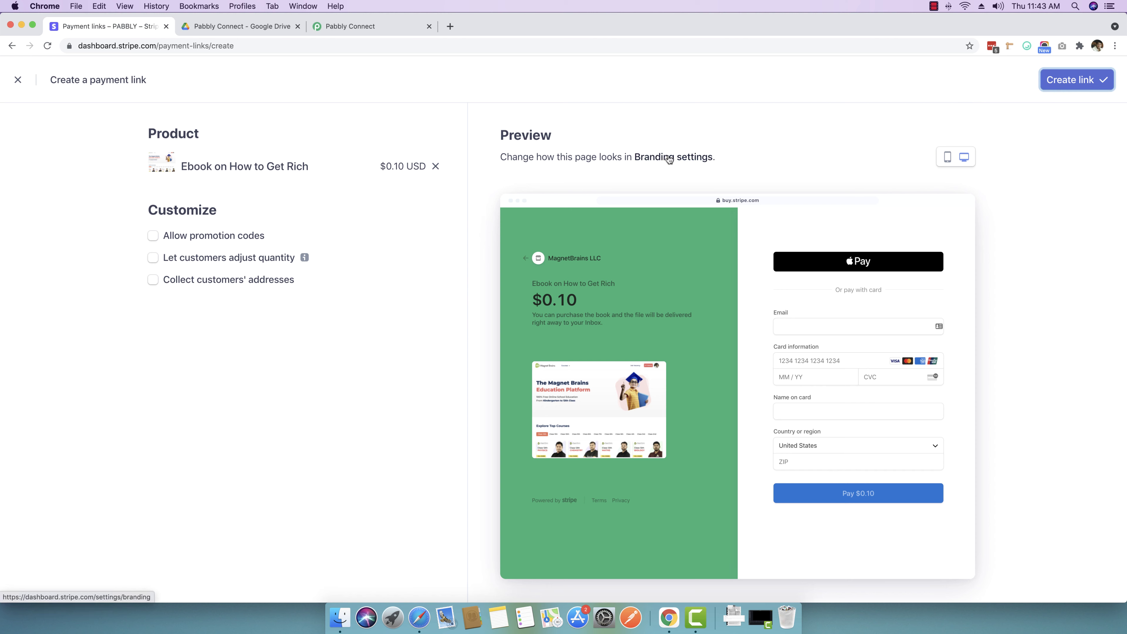
click(436, 166)
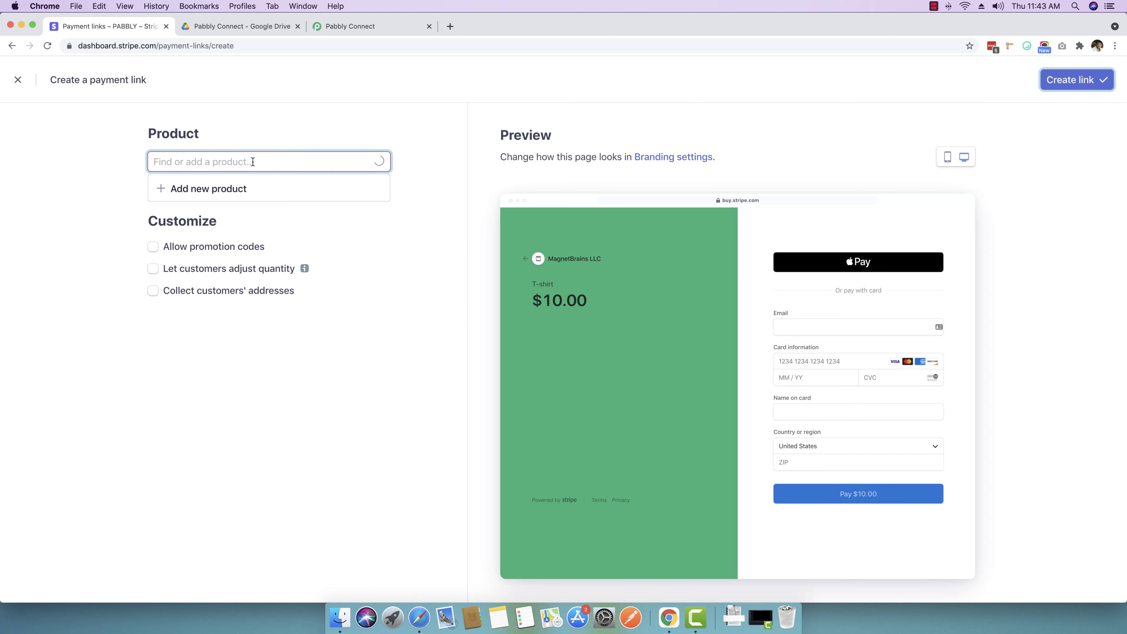
scroll(322, 259, down, 5)
scroll(209, 271, up, 2)
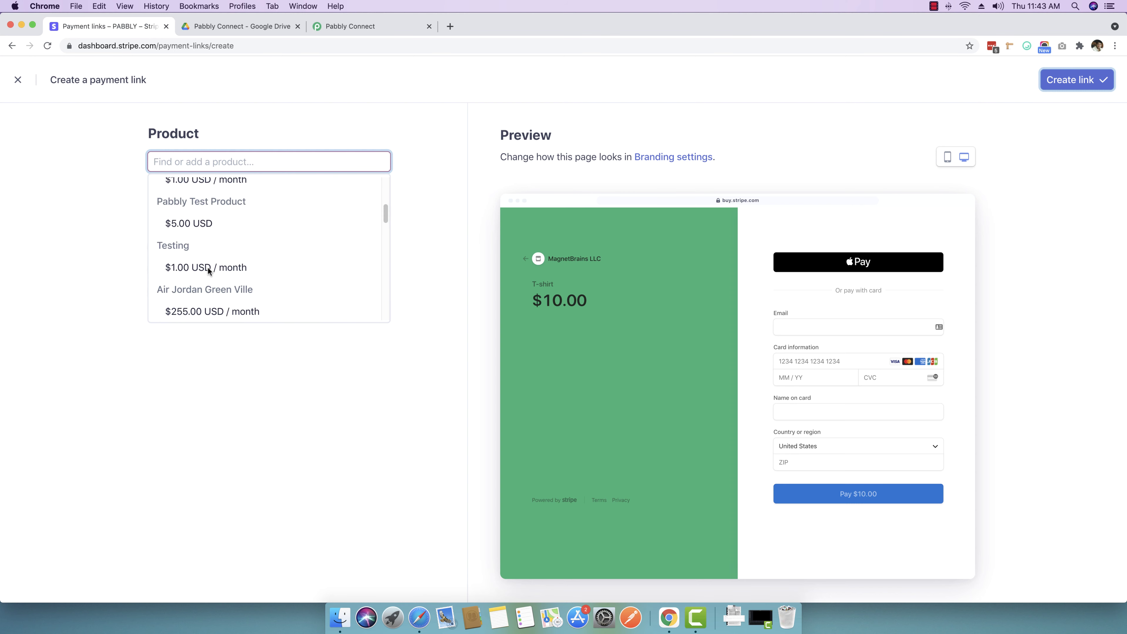
scroll(209, 270, up, 2)
click(18, 231)
Step: Close the draft link, then edit the ebook product's price to 0.50 USD in Products and save
click(16, 78)
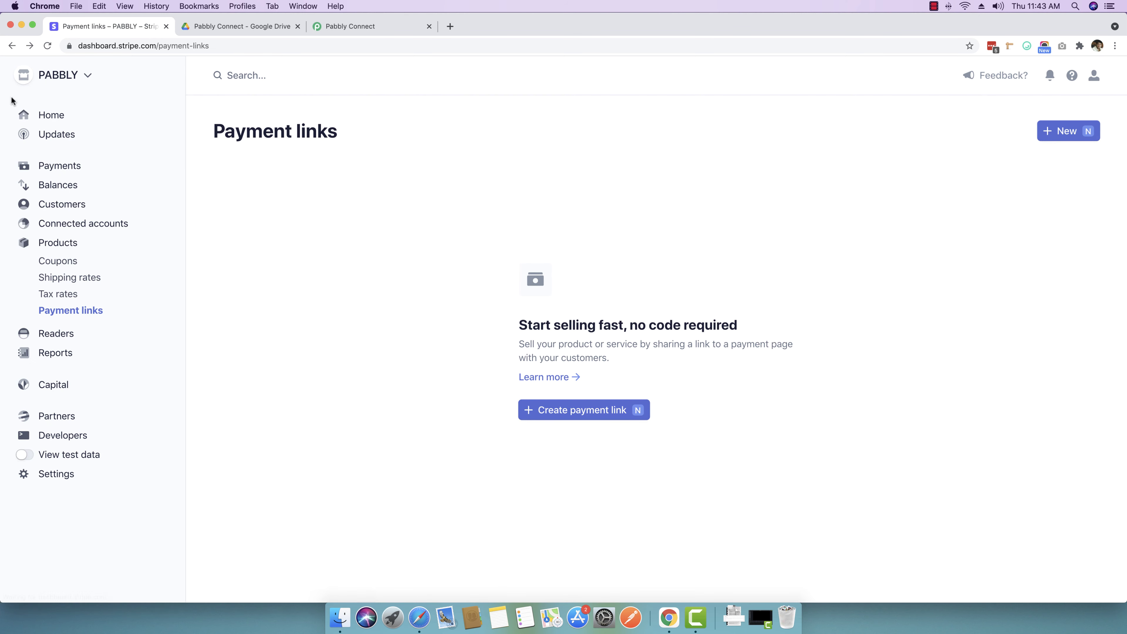
click(66, 246)
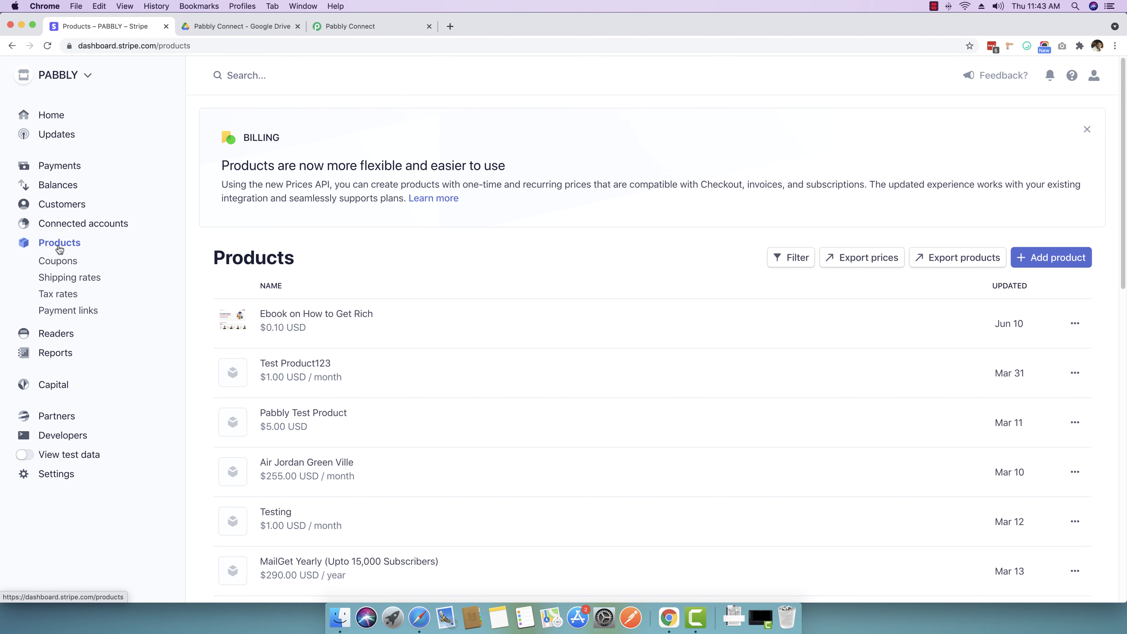
click(1074, 325)
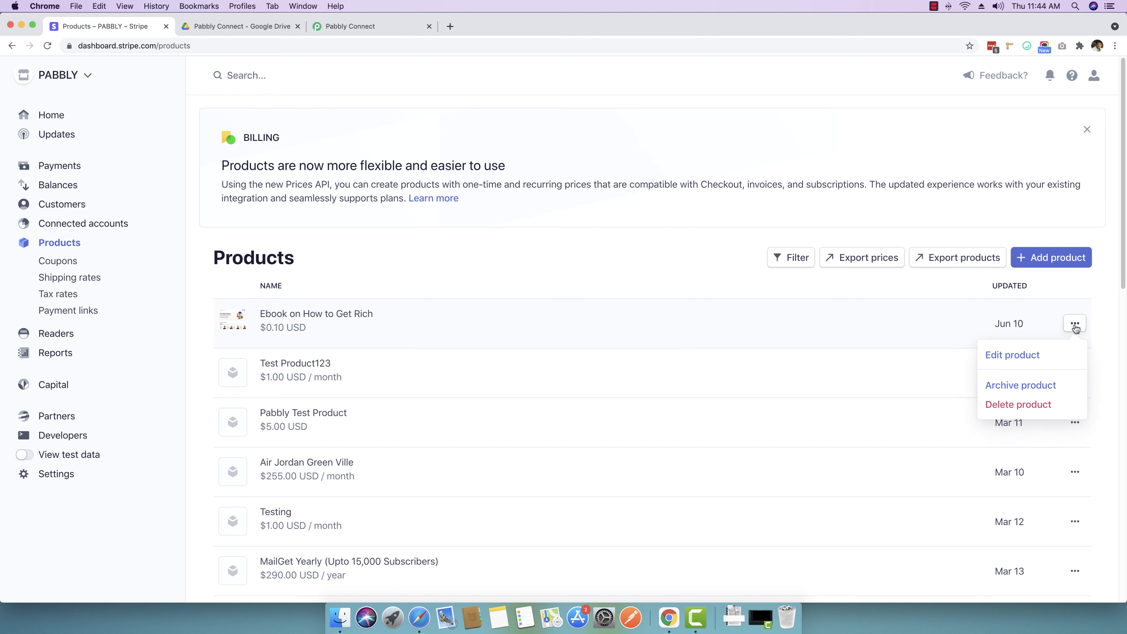
click(1007, 361)
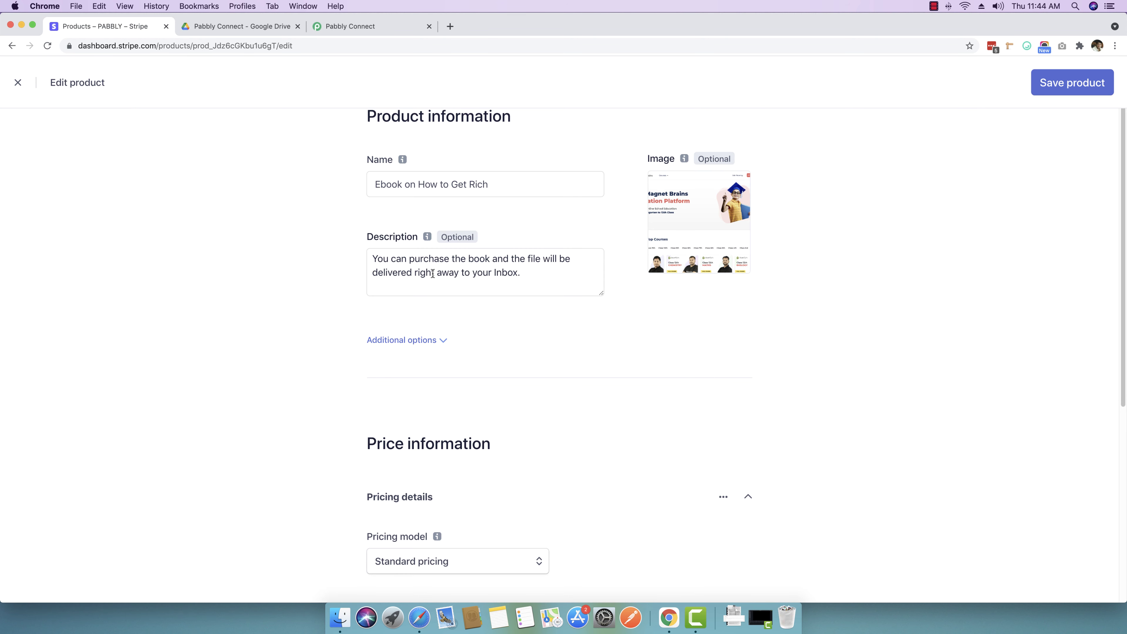
scroll(423, 364, down, 5)
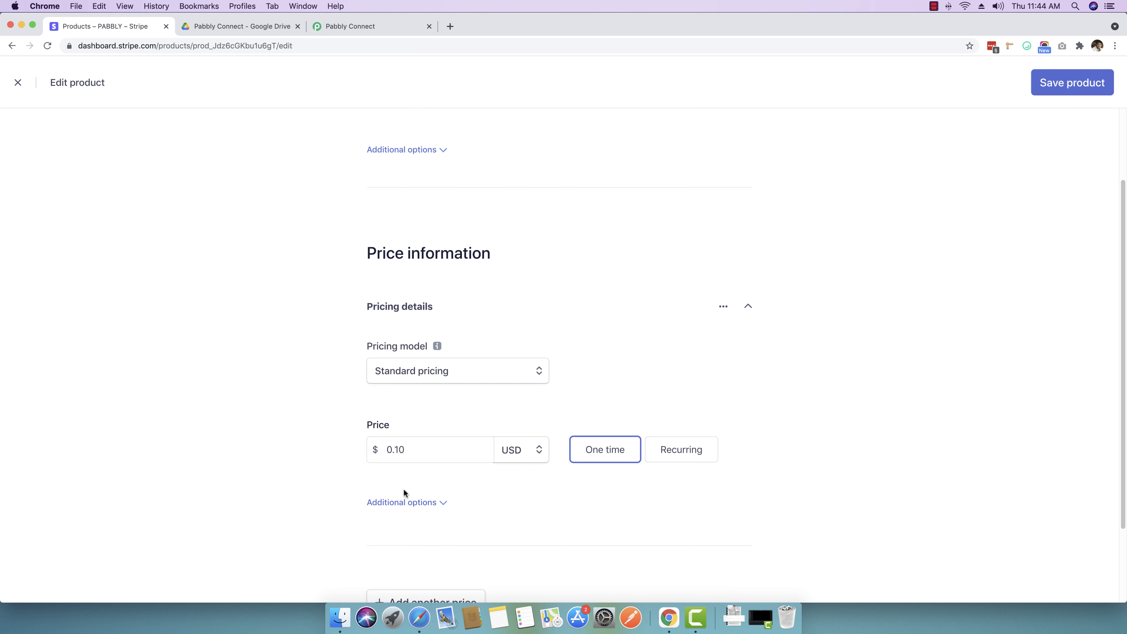
click(400, 443)
text(0)
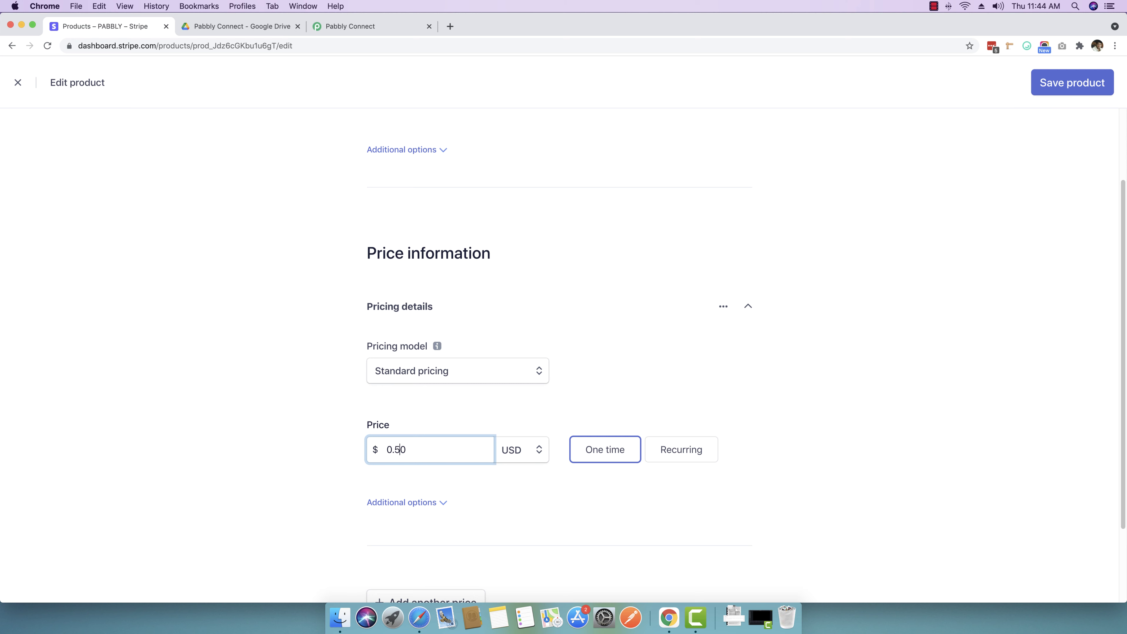
click(1084, 89)
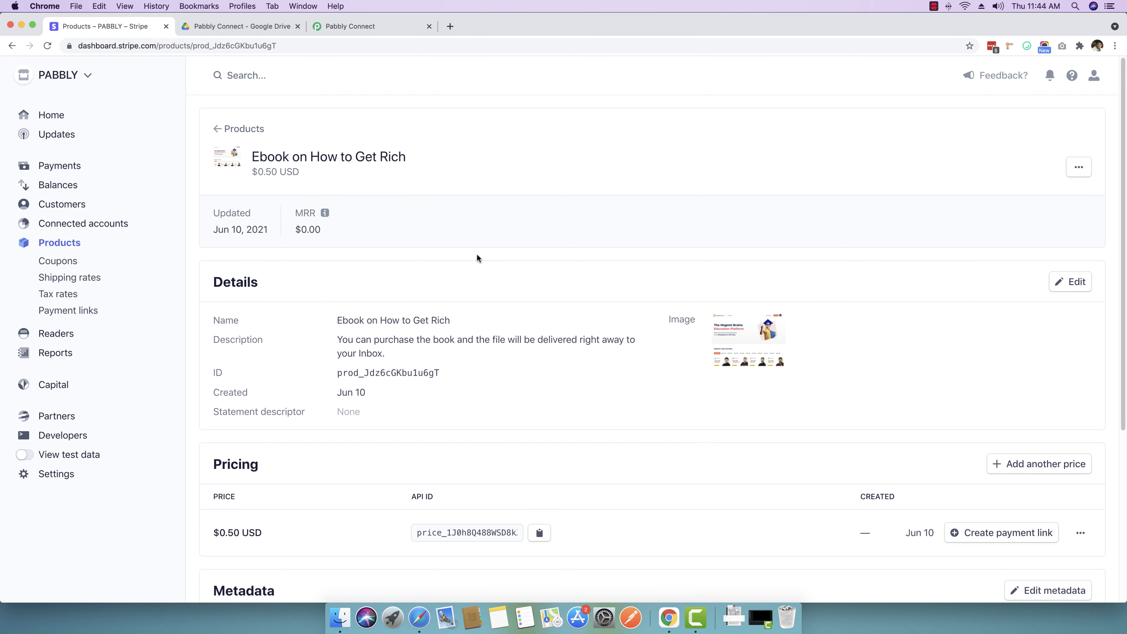
Step: From Payment links, create a new link using the ebook's $0.50 USD price
click(67, 311)
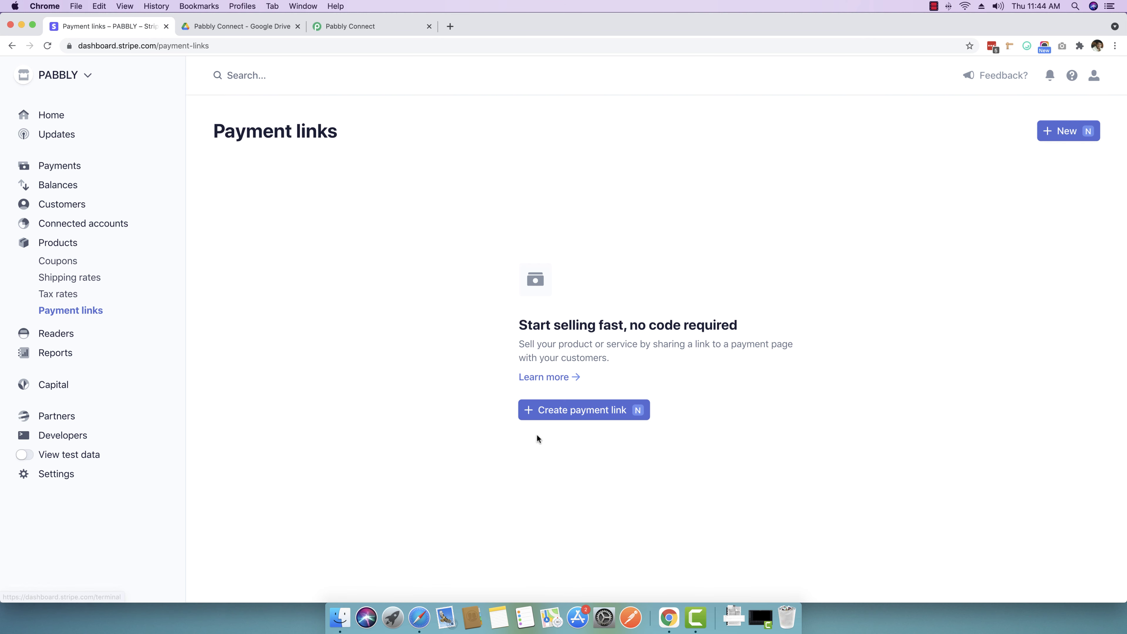
click(573, 412)
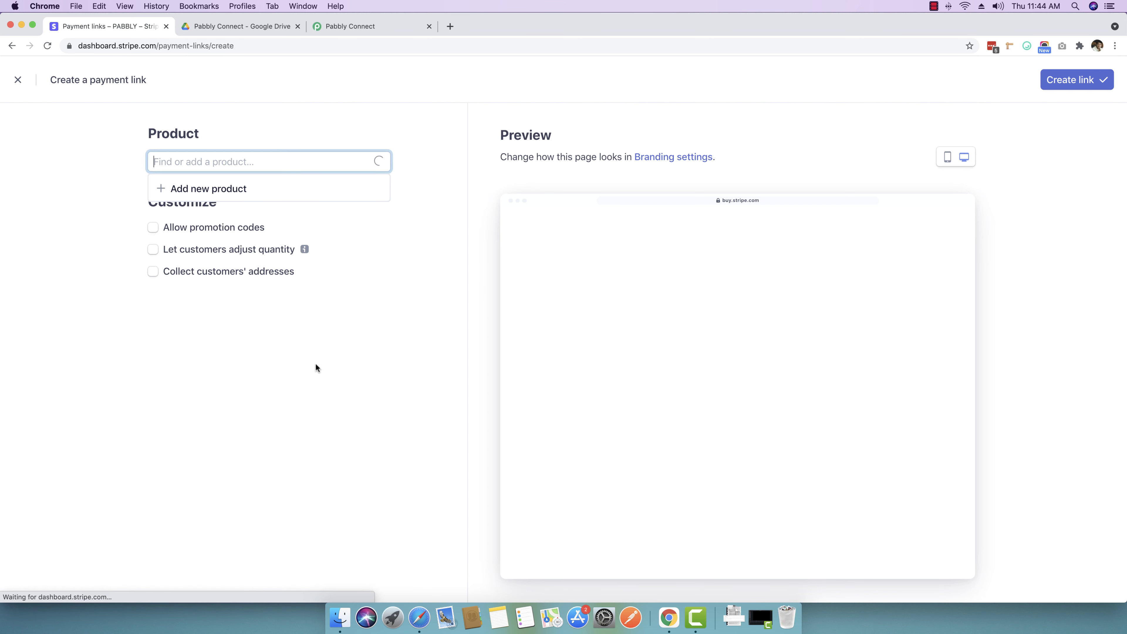
scroll(209, 254, down, 1)
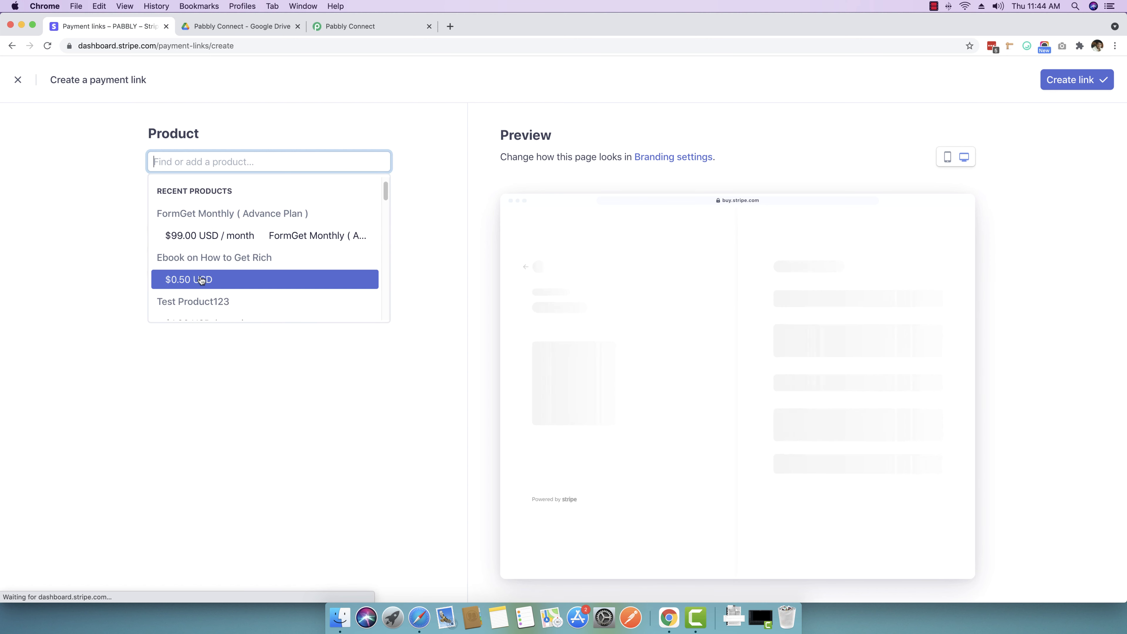
click(189, 281)
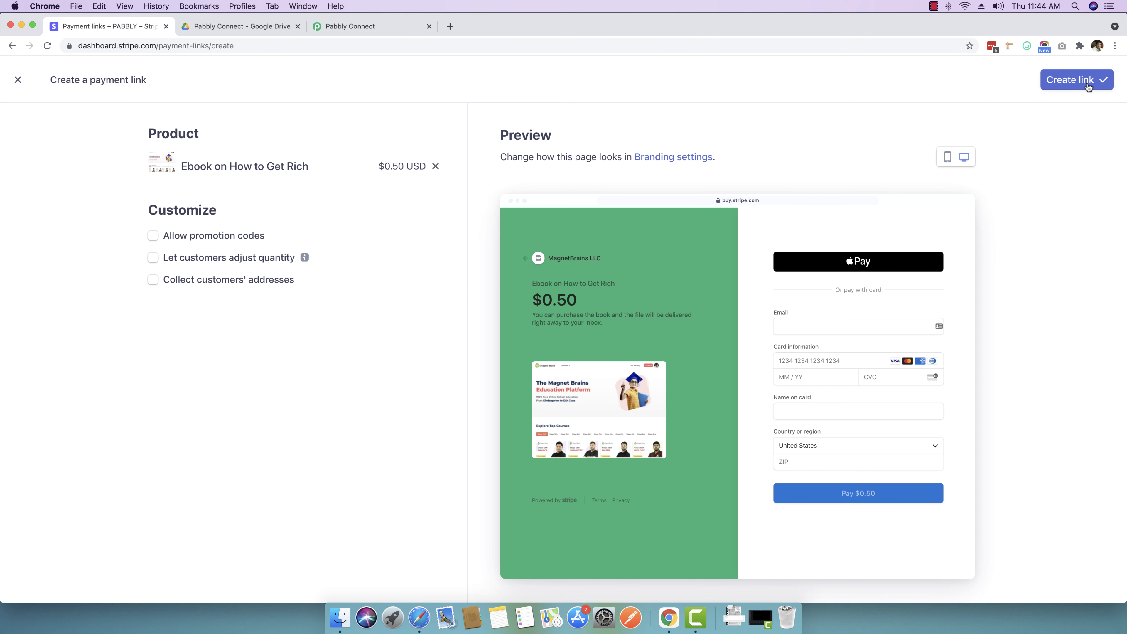
click(1079, 80)
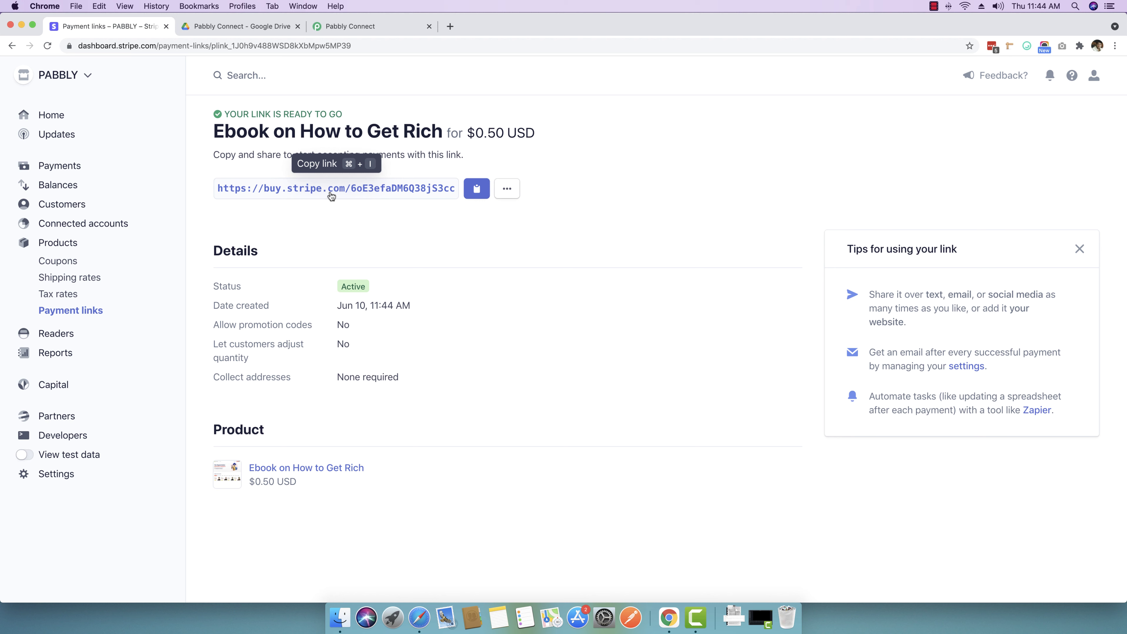
Step: Copy the payment link, open it in an incognito window to check the $0.50 checkout, then minimise it
click(477, 190)
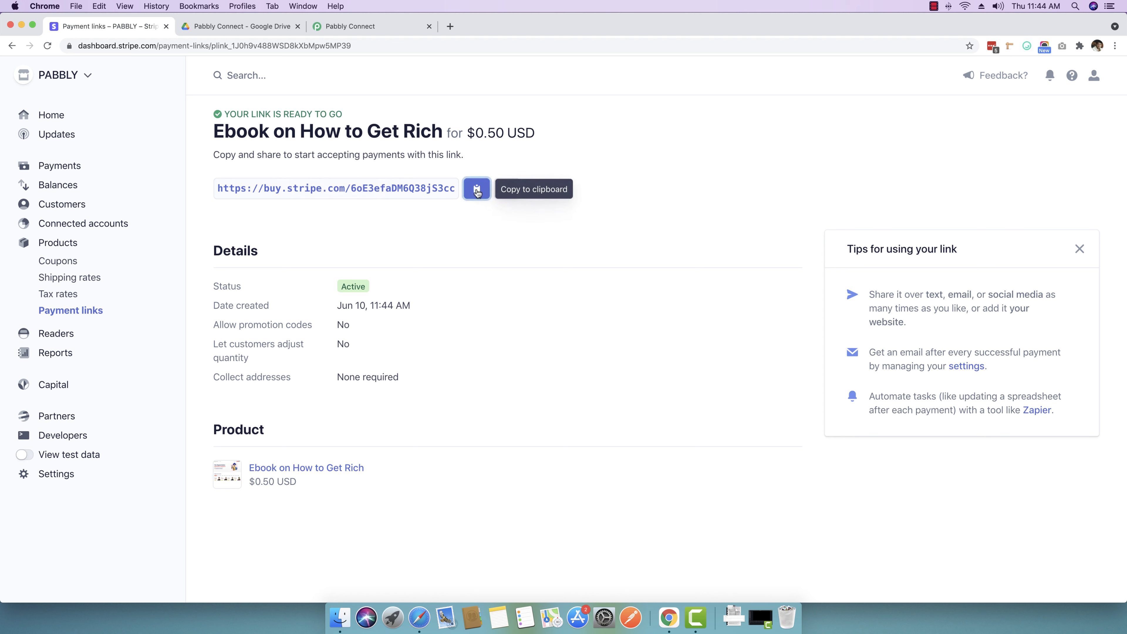
click(1115, 46)
click(999, 96)
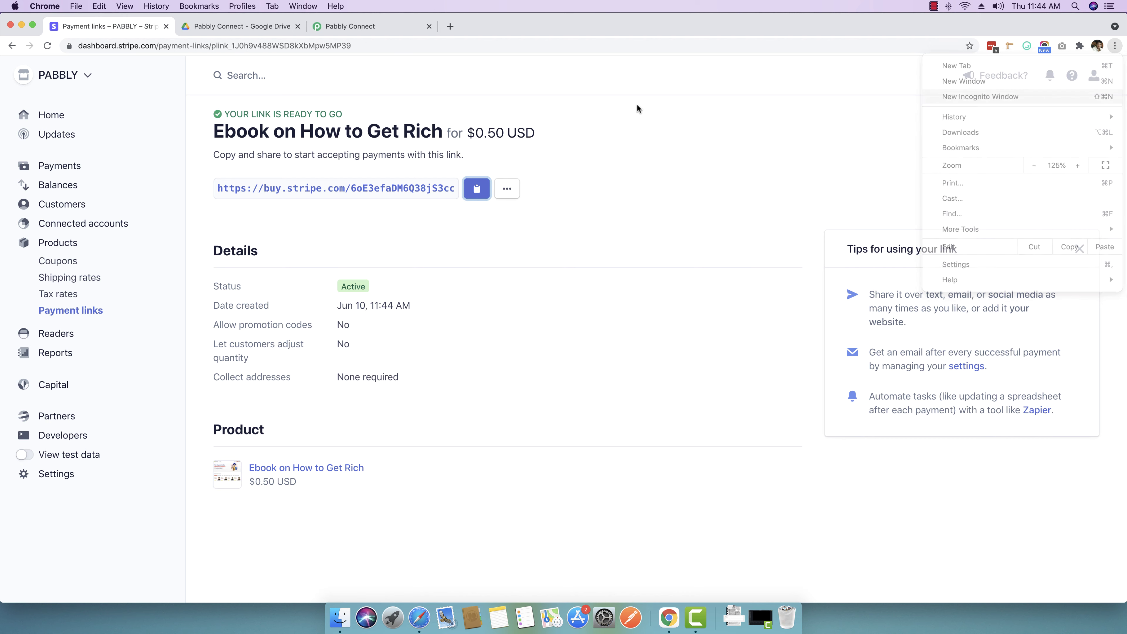
text(https://buy.stripe.com/6oE3efaDM6Q38jS3cc)
key(Return)
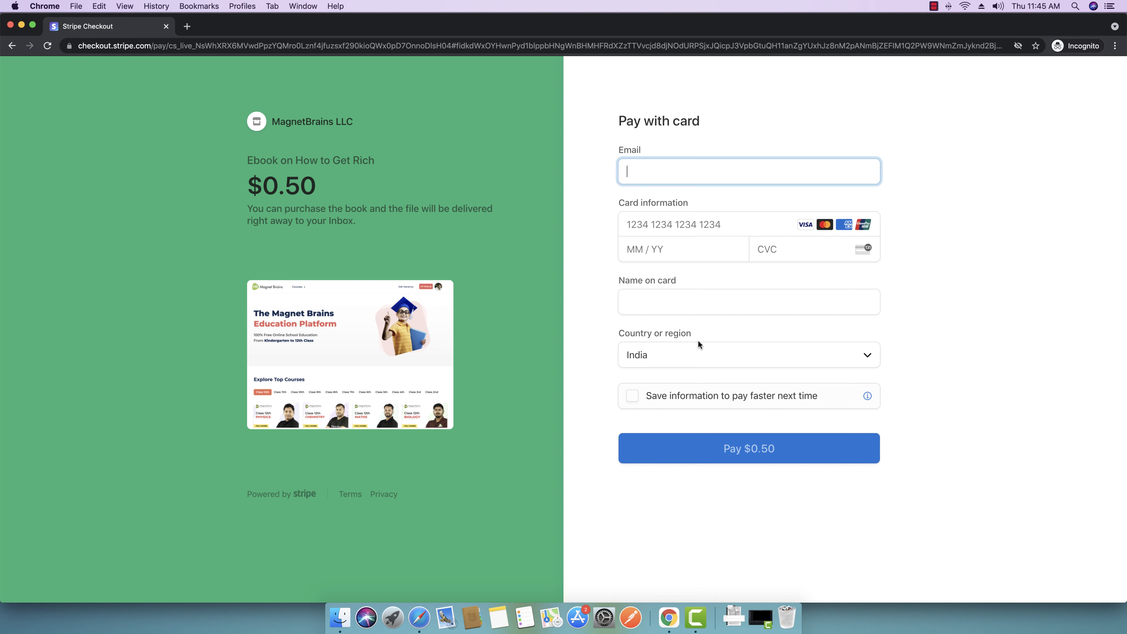
click(21, 25)
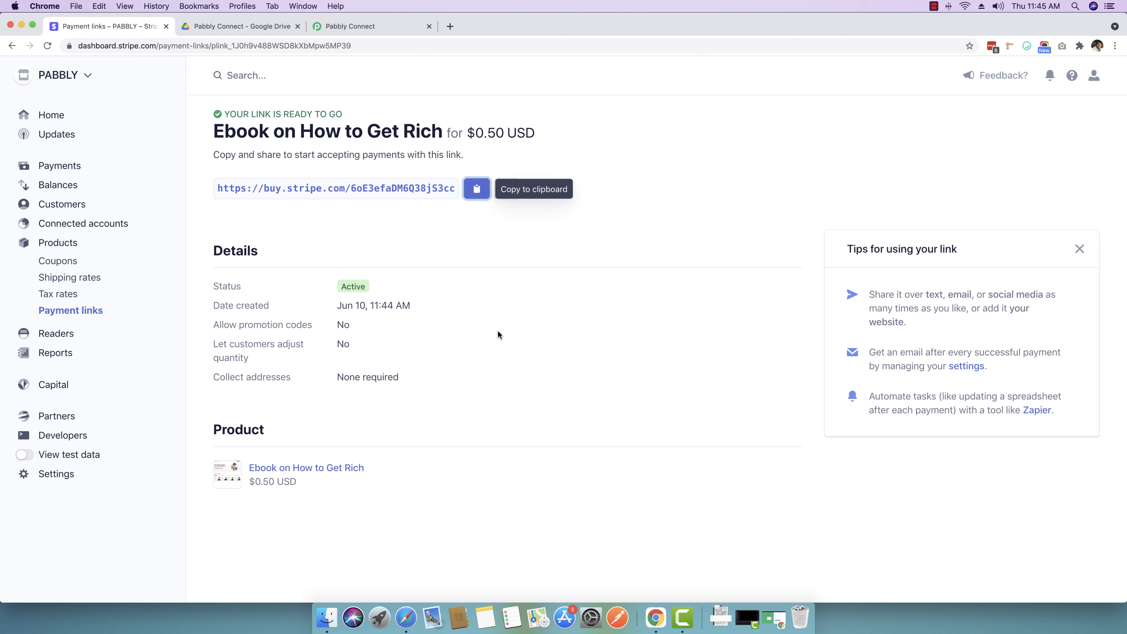
Step: Switch to the Pabbly Connect tab and zoom the page in twice
click(362, 26)
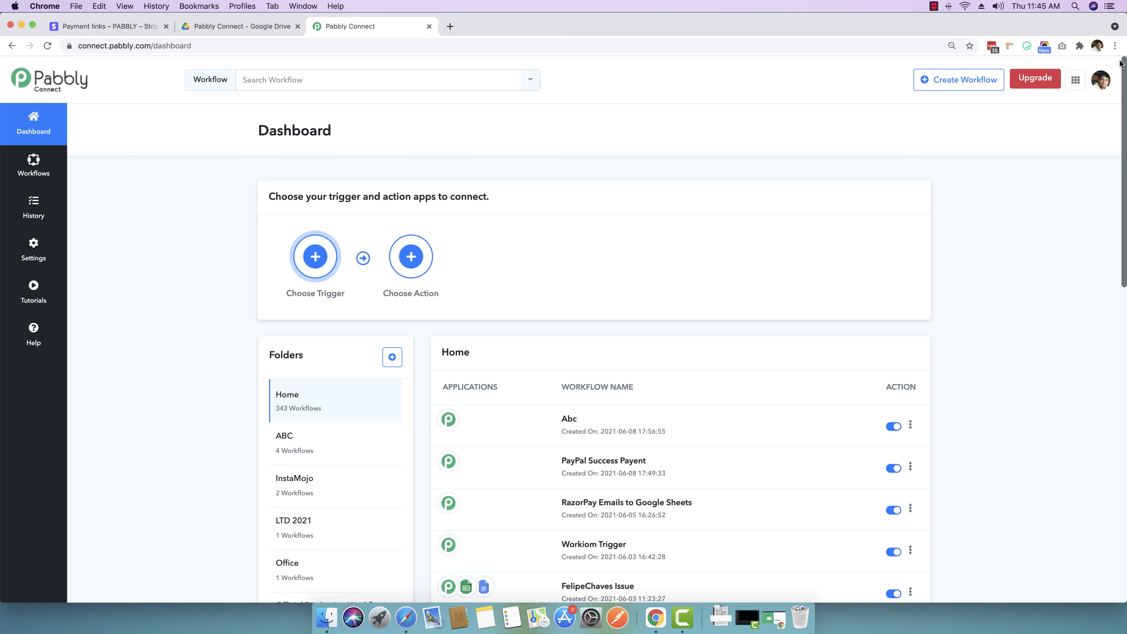
click(1115, 46)
click(1078, 165)
click(1078, 165)
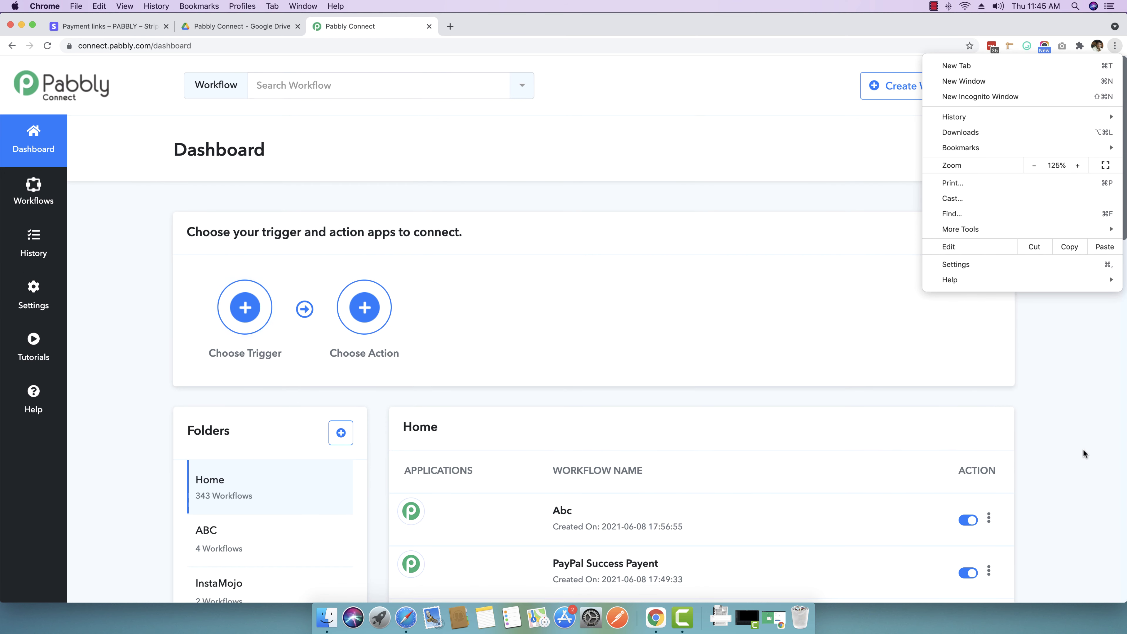
click(1081, 493)
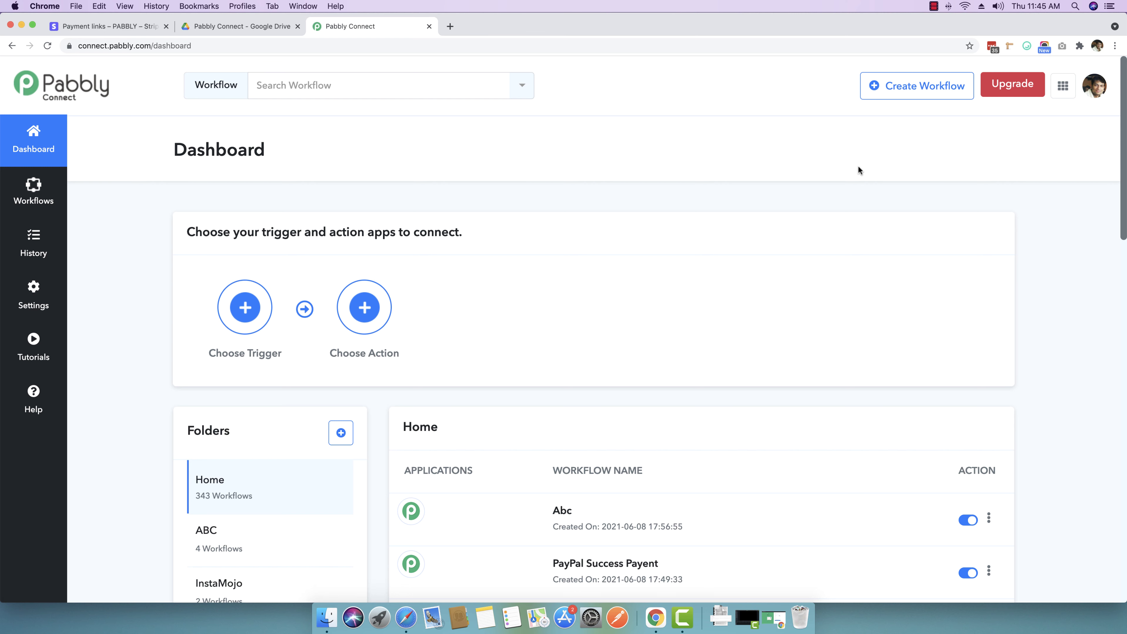
click(262, 28)
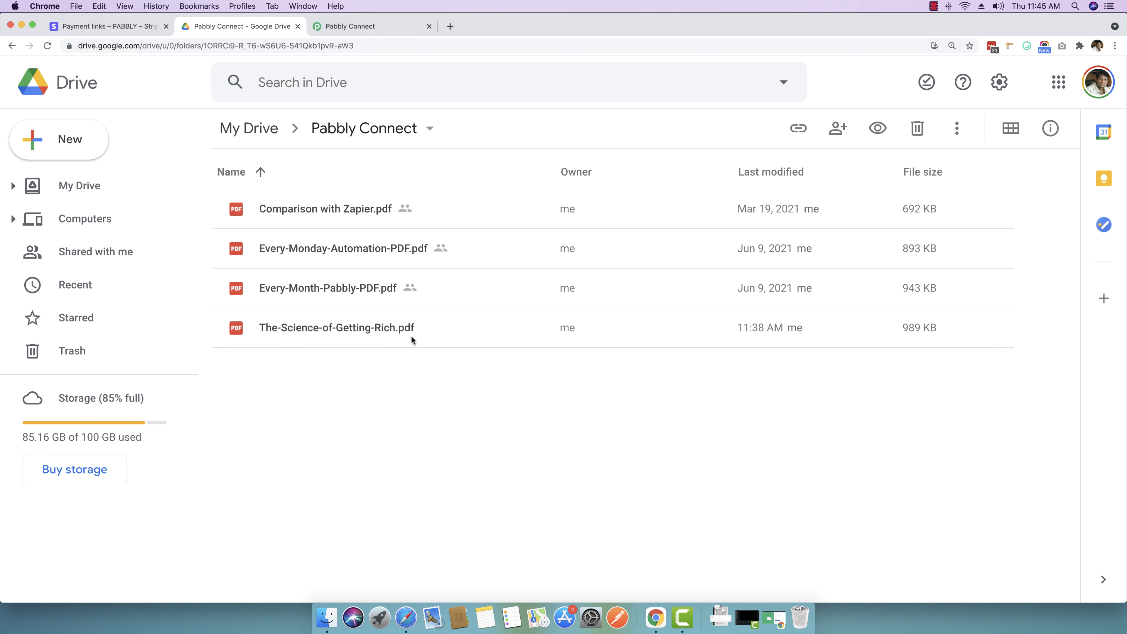
click(366, 26)
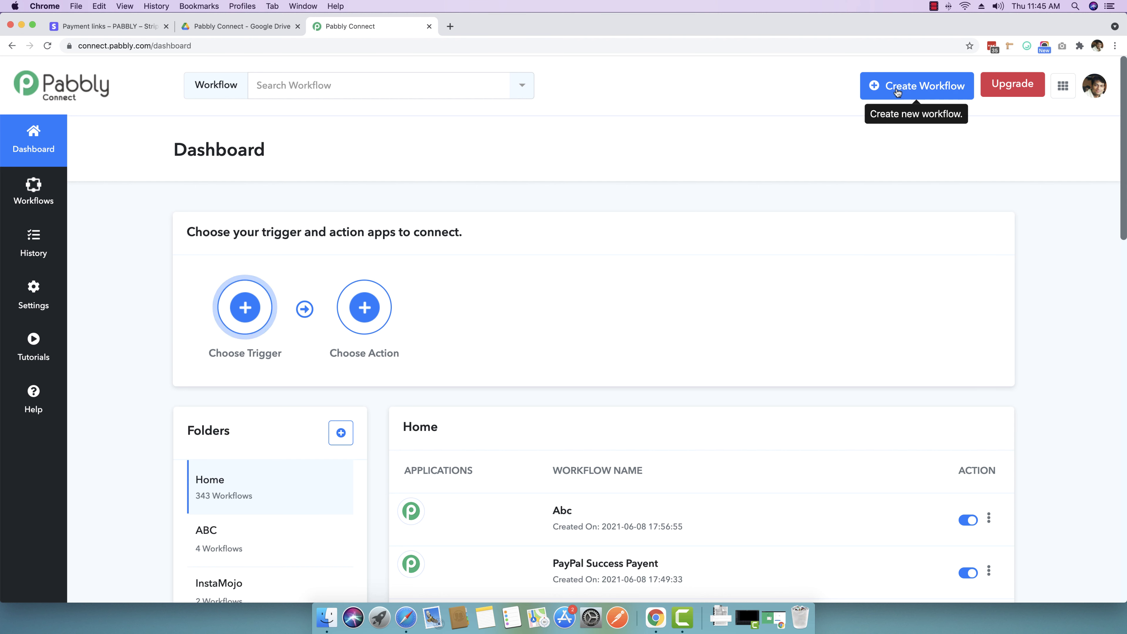
Step: Start a new Pabbly Connect workflow and begin naming it 'Stripe to Google Dr'
click(903, 87)
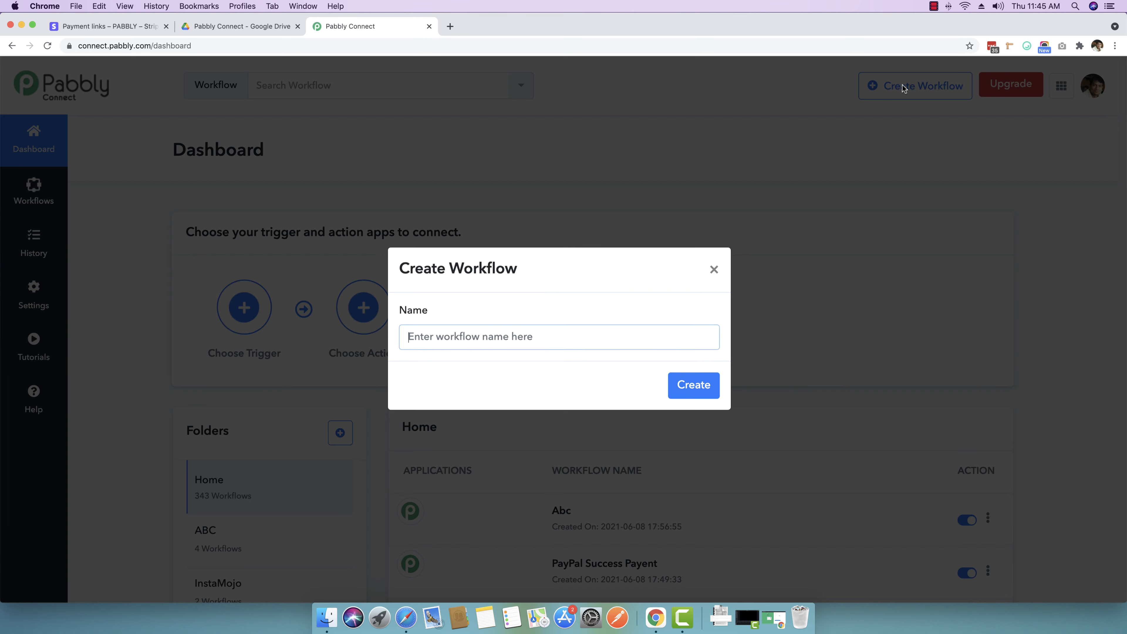
text(Stripe to )
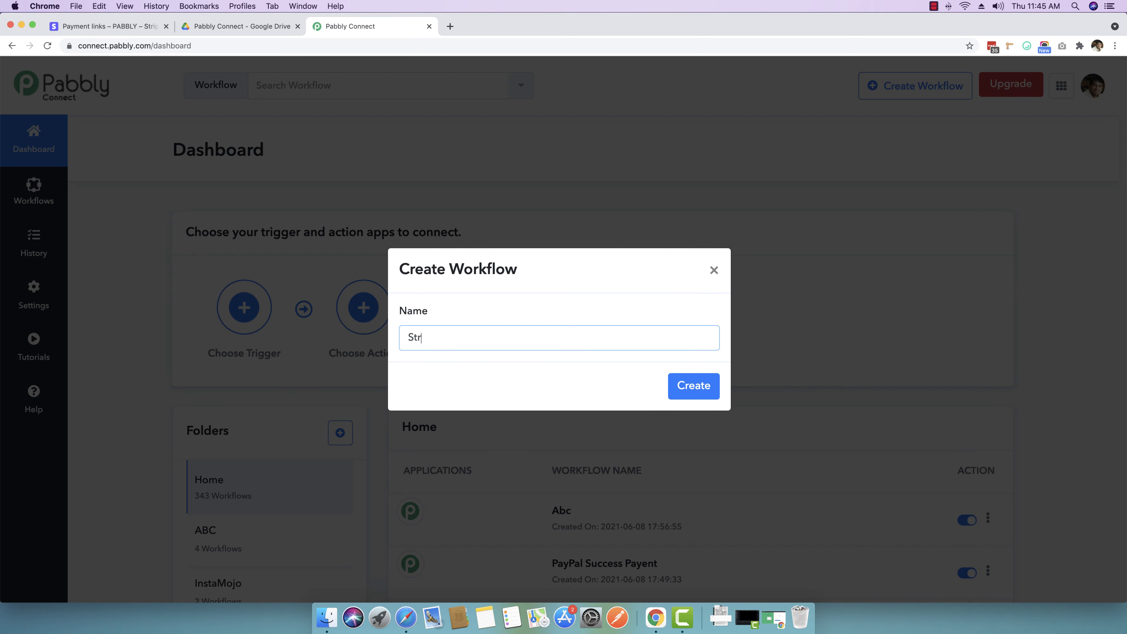
text(Go)
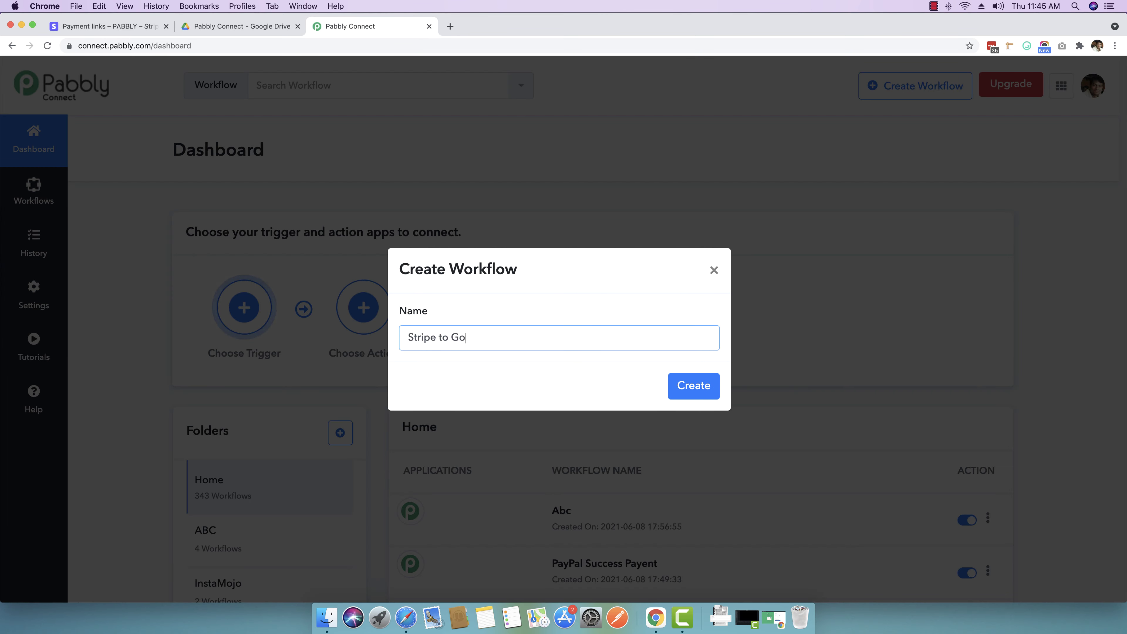
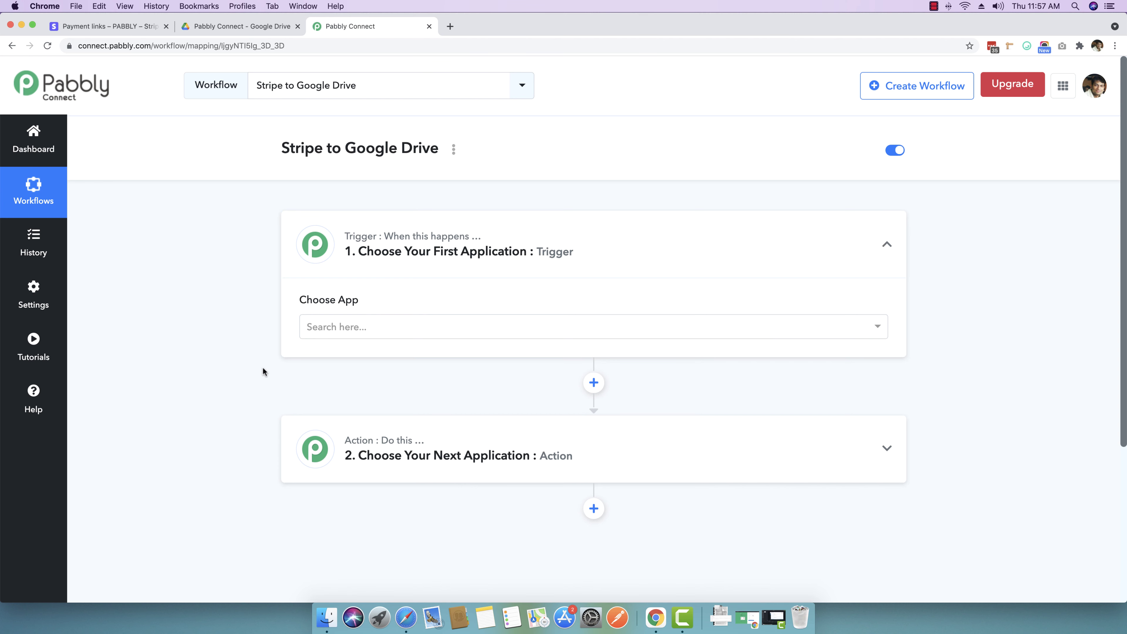
Step: Open the app choices for the new 'Stripe to Google Drive' workflow's trigger step
click(338, 329)
Step: Set the trigger app to Stripe with the New Charge event
text(stripe)
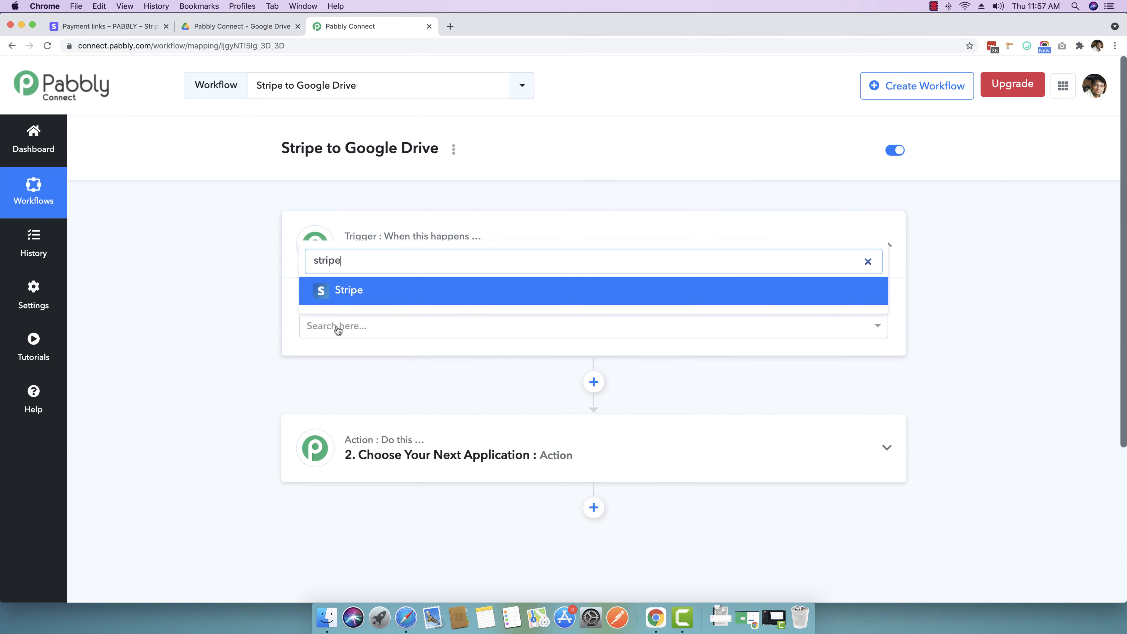
click(425, 278)
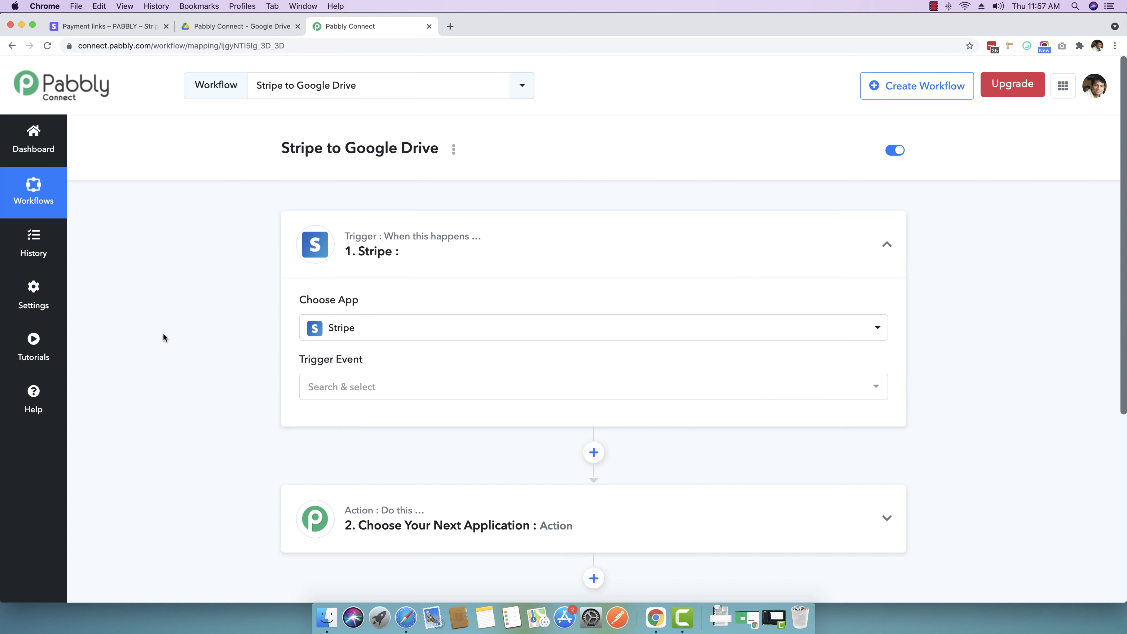
click(353, 367)
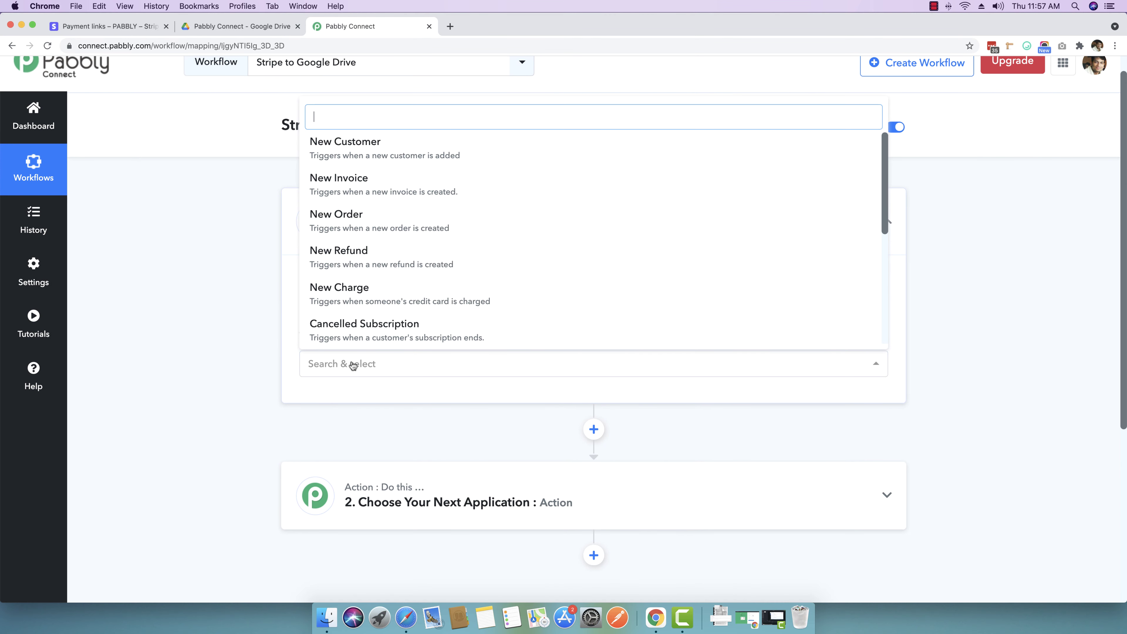
click(355, 301)
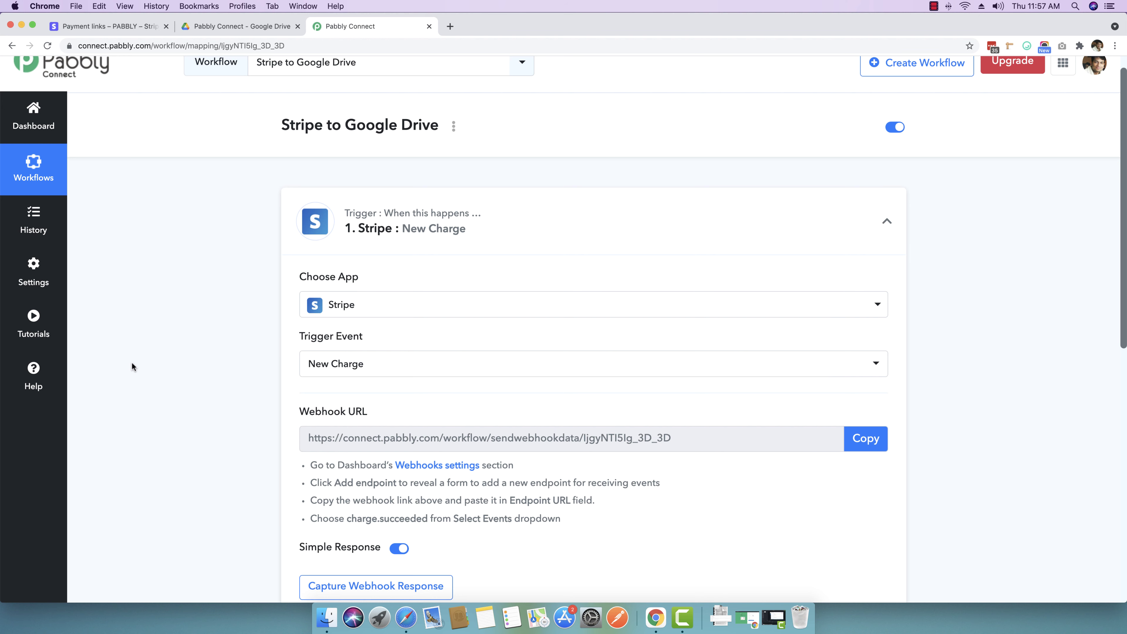
Step: Copy the Stripe trigger's webhook URL, start listening, and go to the Stripe tab
scroll(193, 382, down, 1)
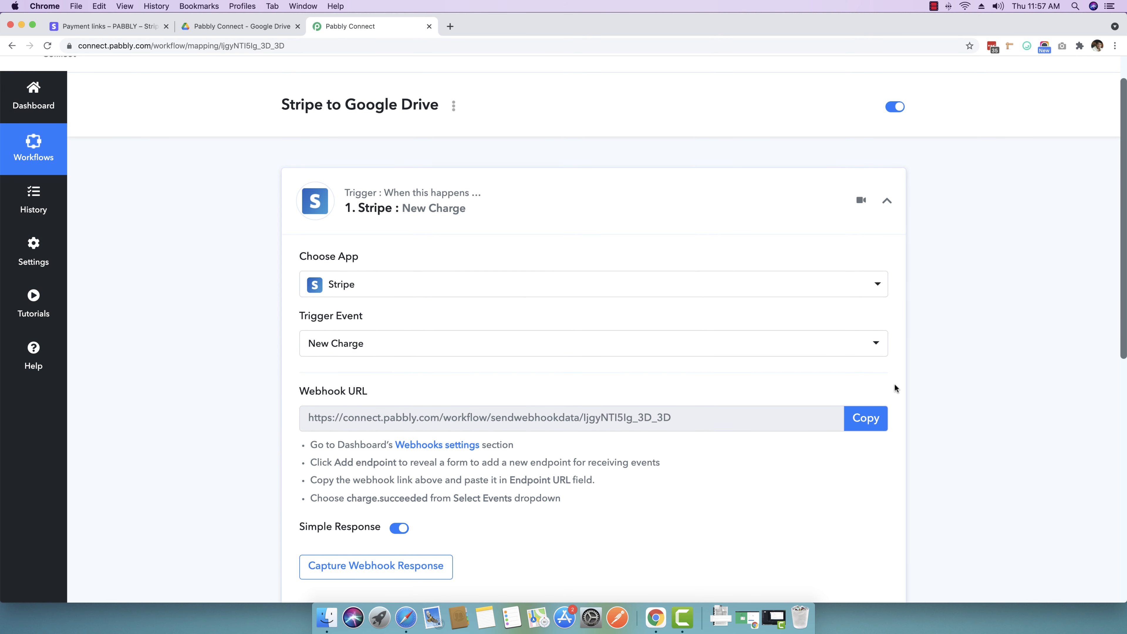
scroll(877, 419, down, 1)
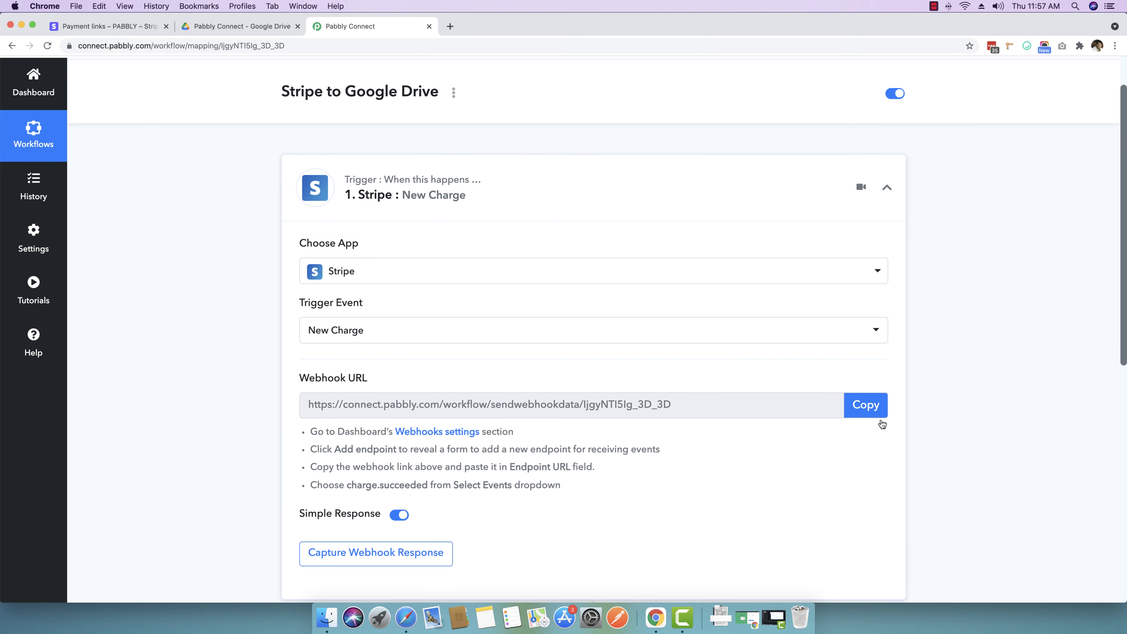
click(873, 409)
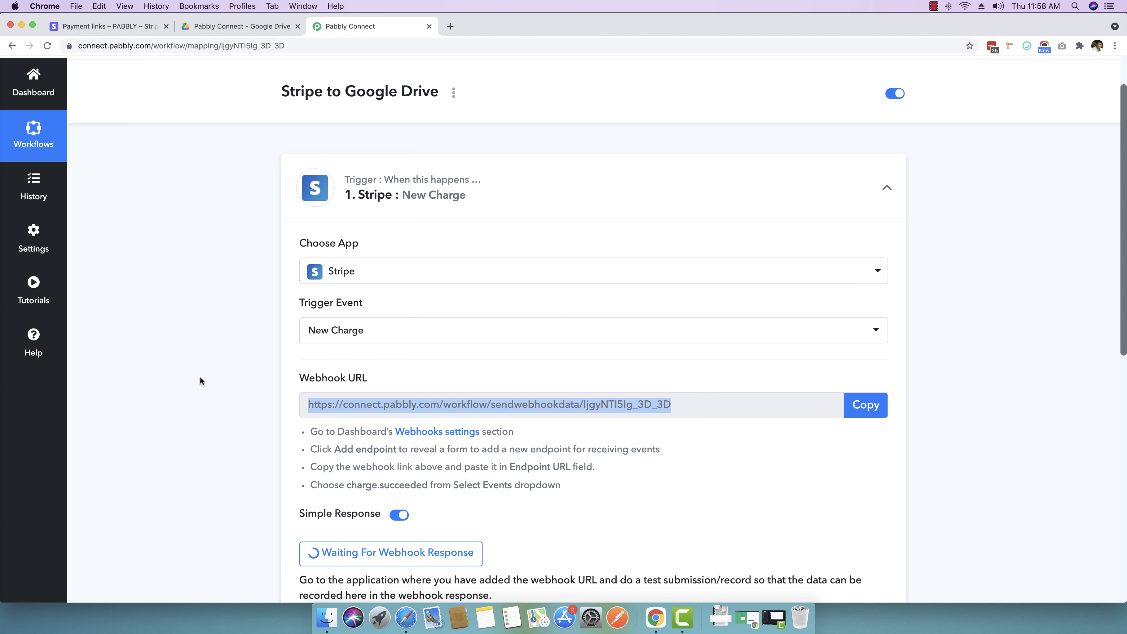
click(866, 404)
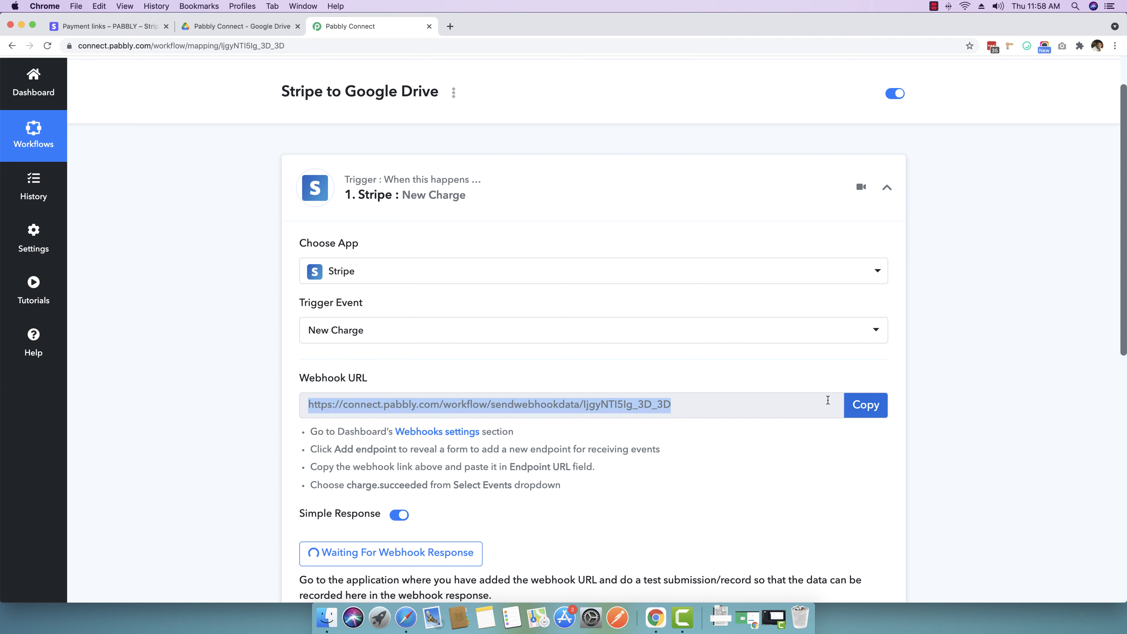
click(123, 32)
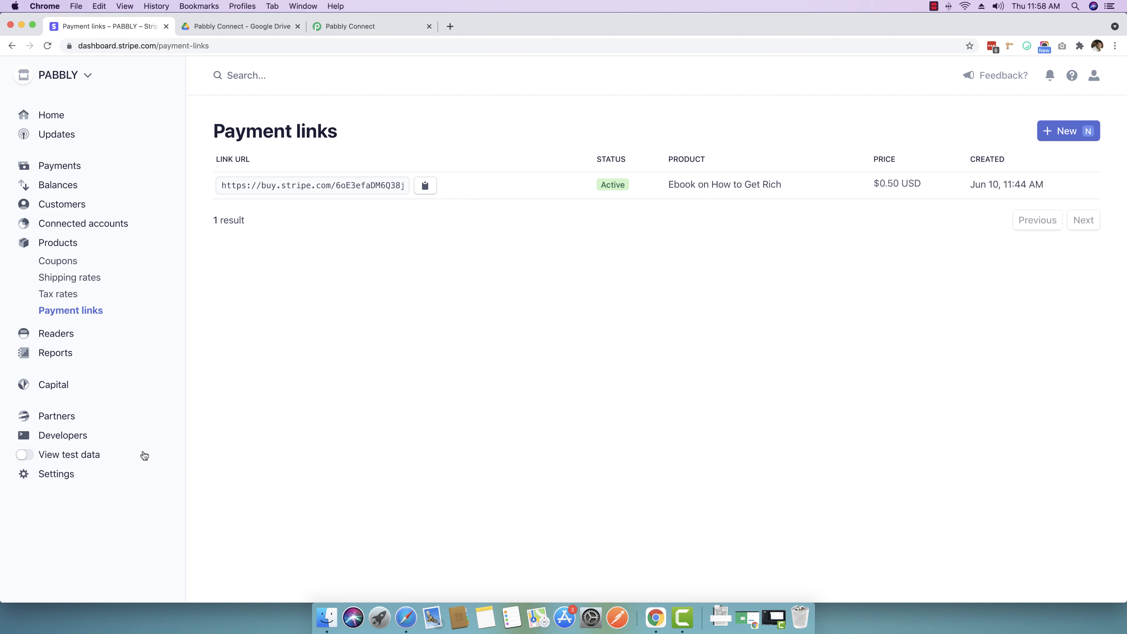
Step: Go to Stripe's Developers > Webhooks page
click(58, 439)
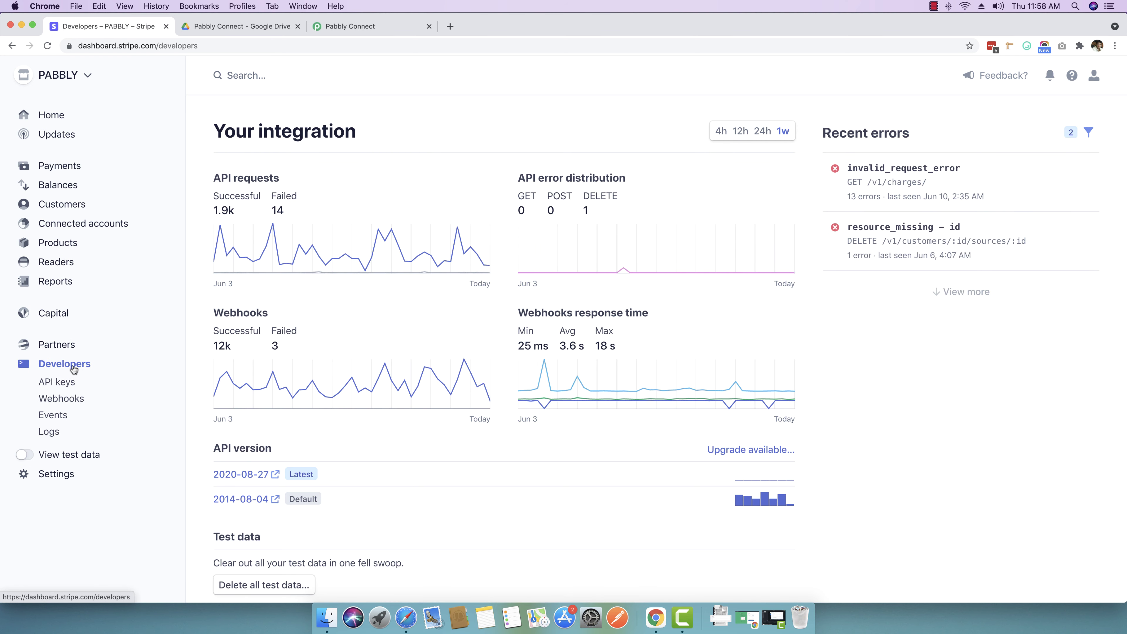
click(53, 403)
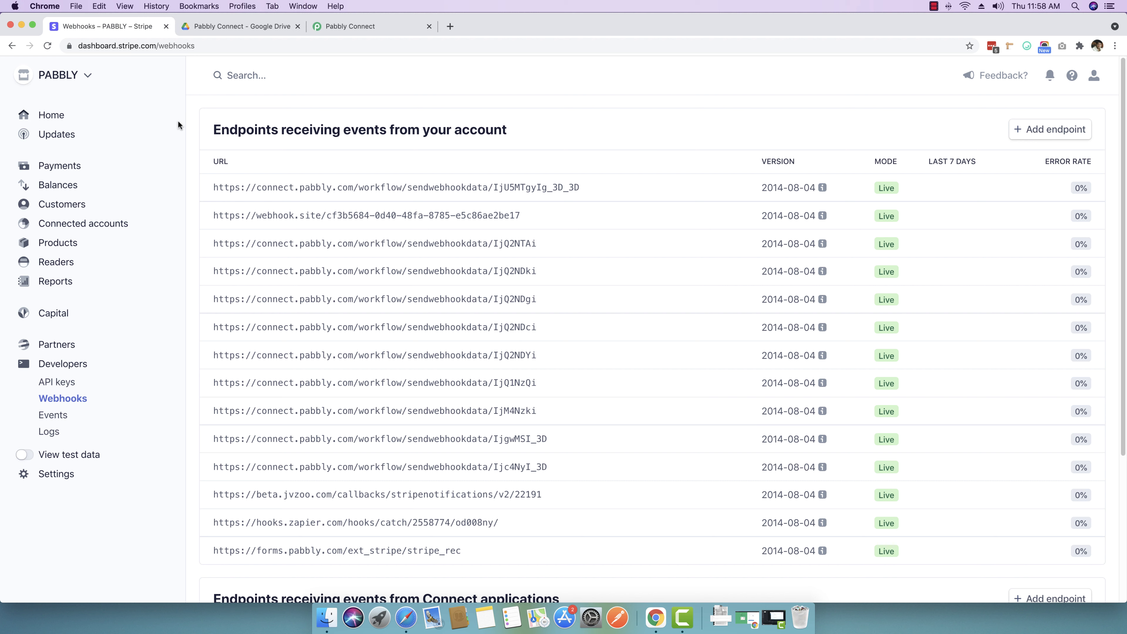
drag(213, 130, 279, 129)
click(278, 130)
Step: Add a webhook endpoint with the Pabbly URL and a 'send to Google Drive' description
click(1039, 131)
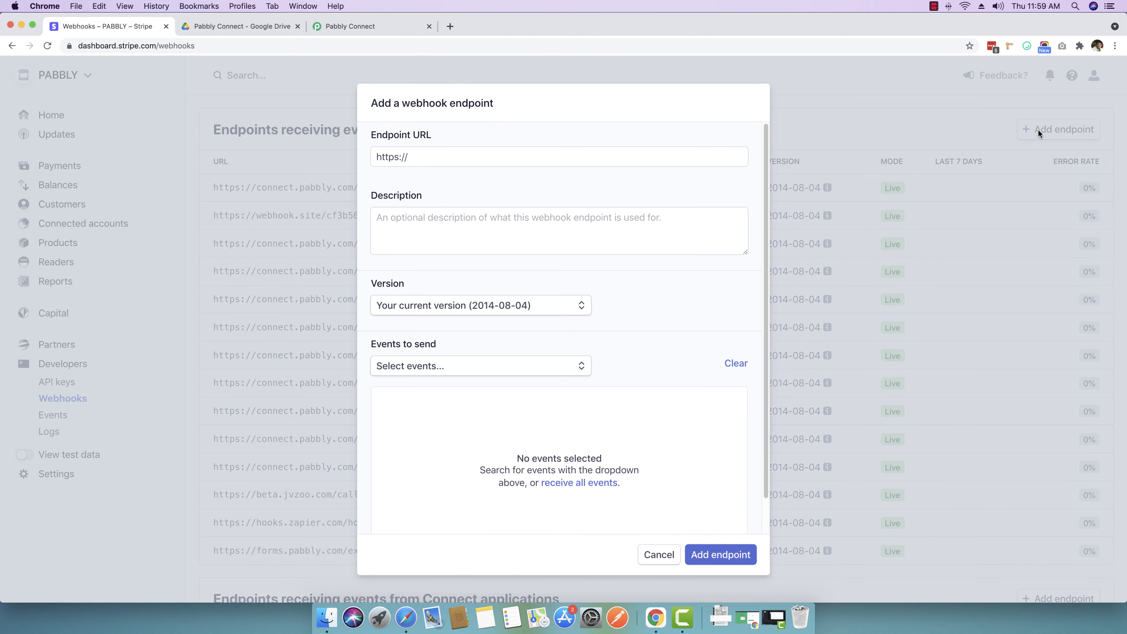
click(429, 155)
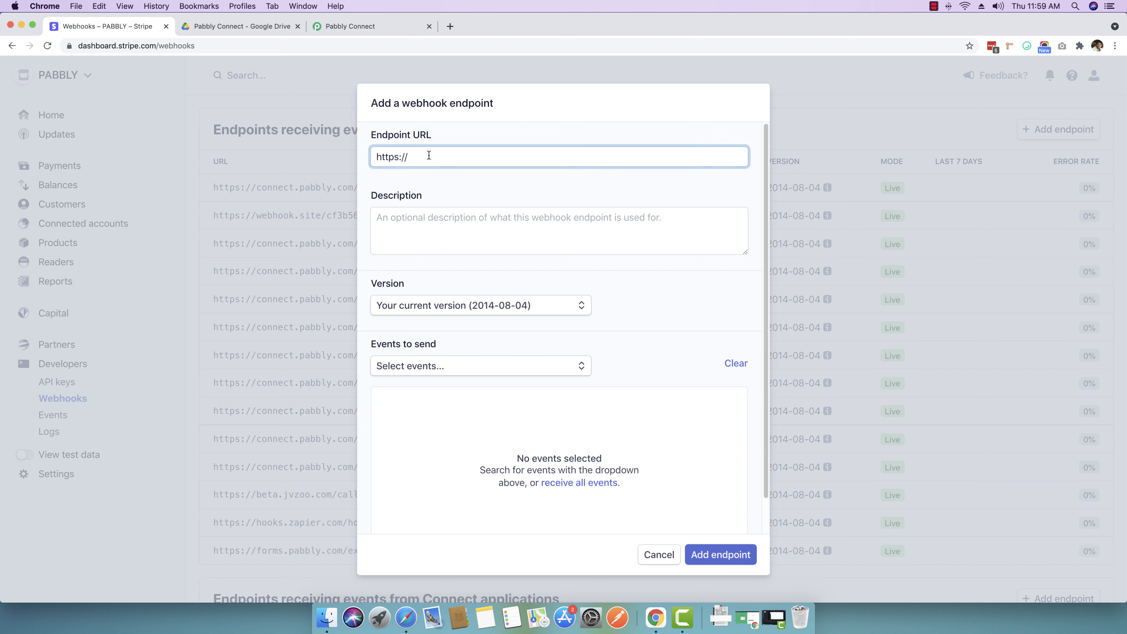
key(super+a)
key(super+v)
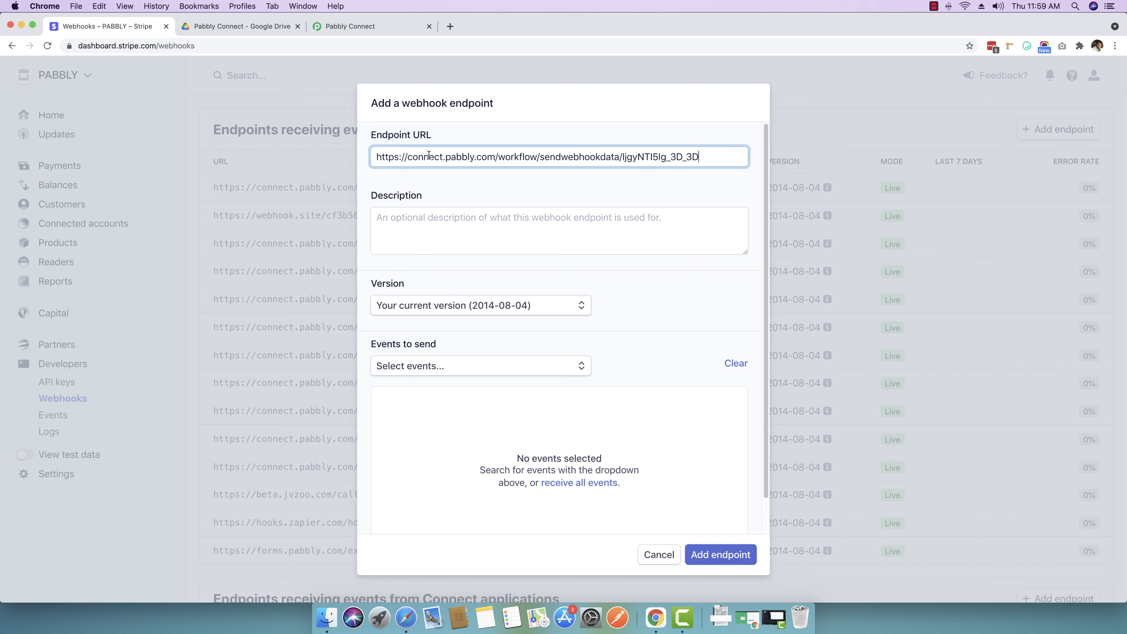
click(471, 228)
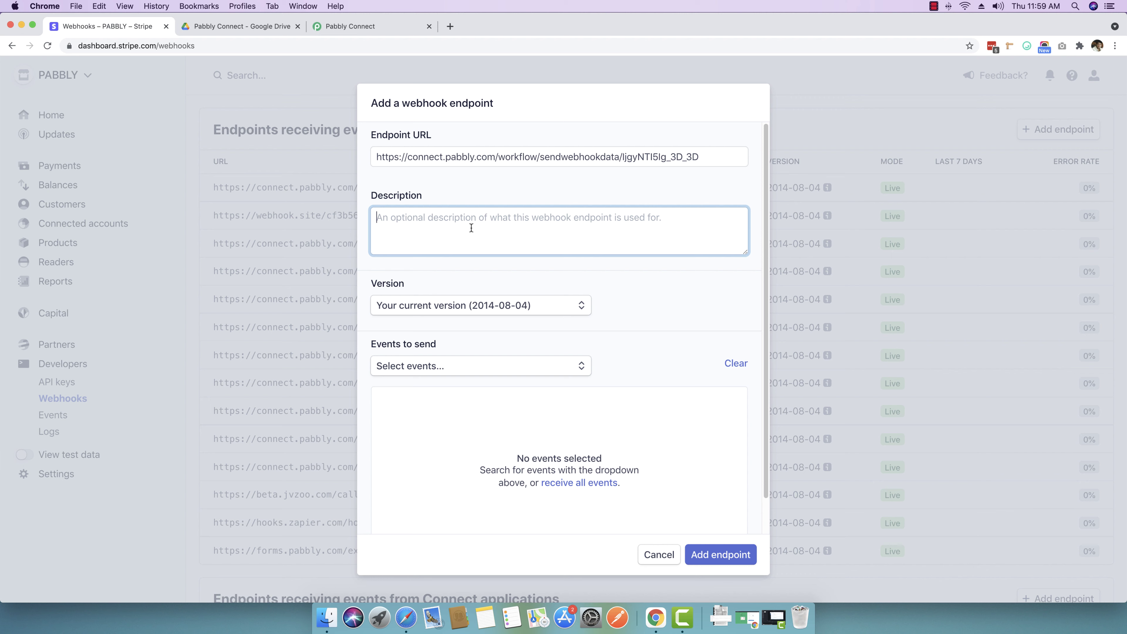
text(Capture Data f)
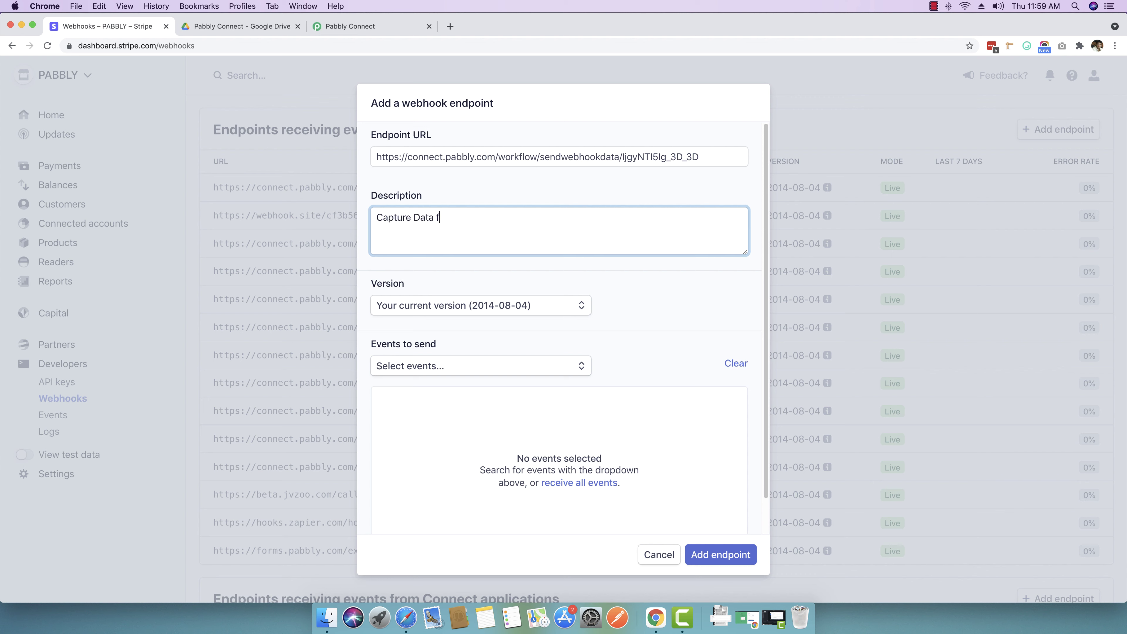
text(rom Stripe to Pabbly Connect to send to goog)
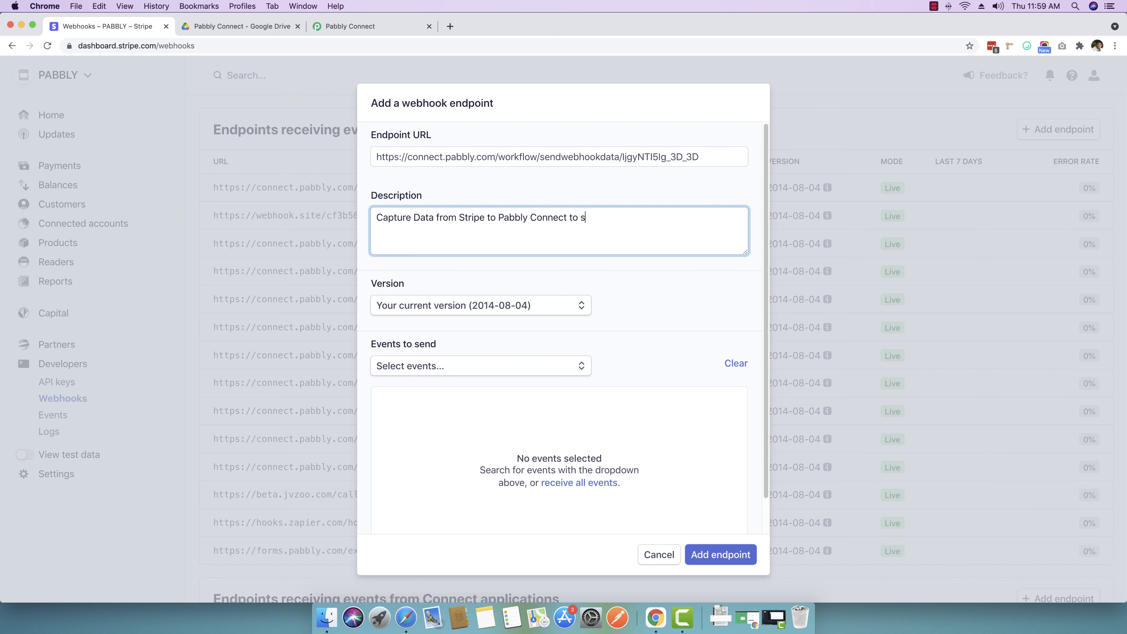
key(BackSpace)
key(BackSpace)
key(BackSpace)
key(BackSpace)
text(Google Drive.)
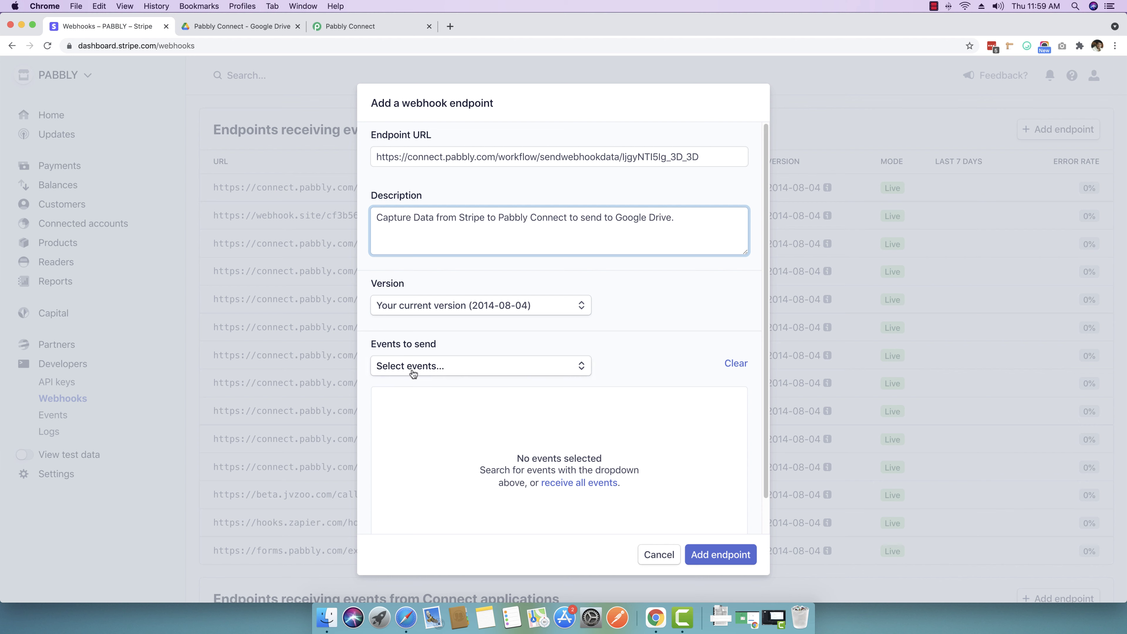
Step: Select the charge.succeeded event and save the webhook endpoint
click(432, 368)
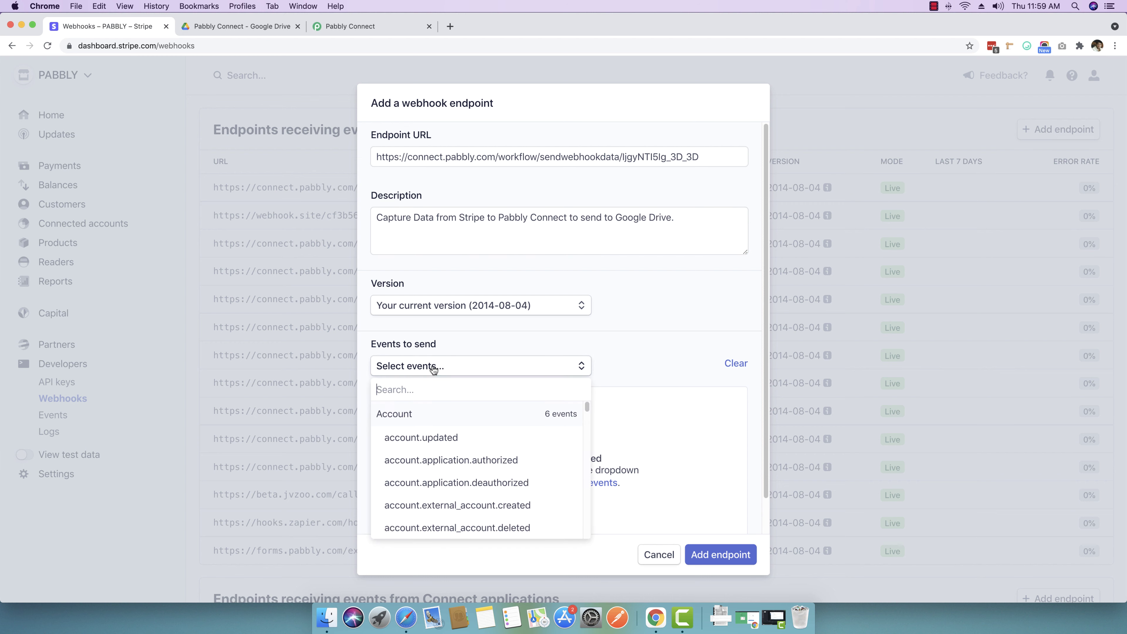
text(charge)
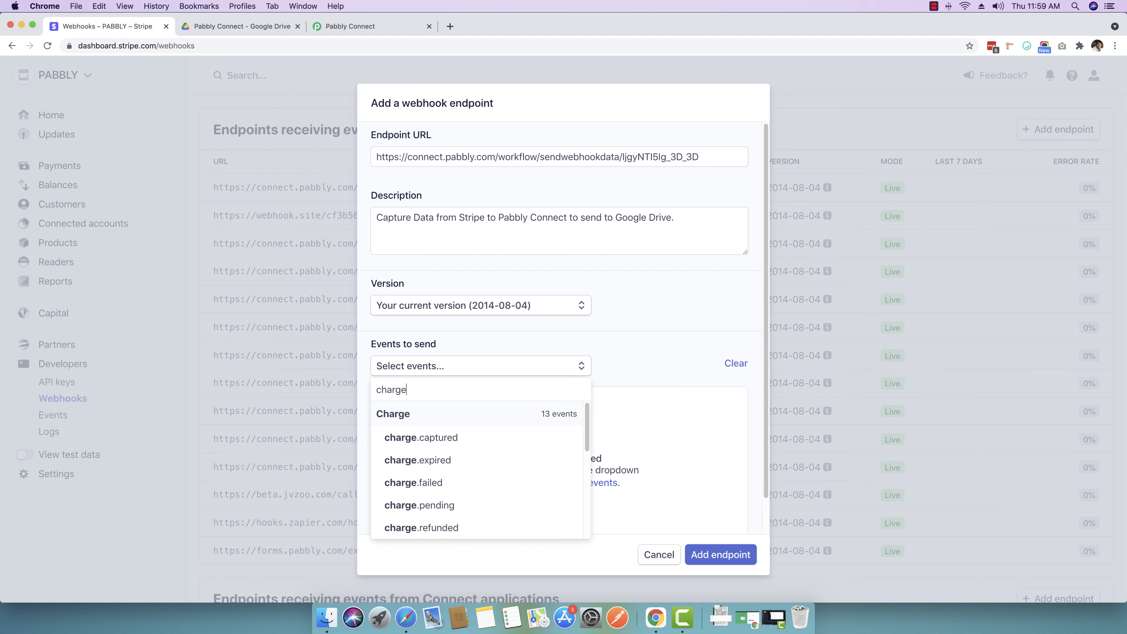
scroll(447, 438, down, 2)
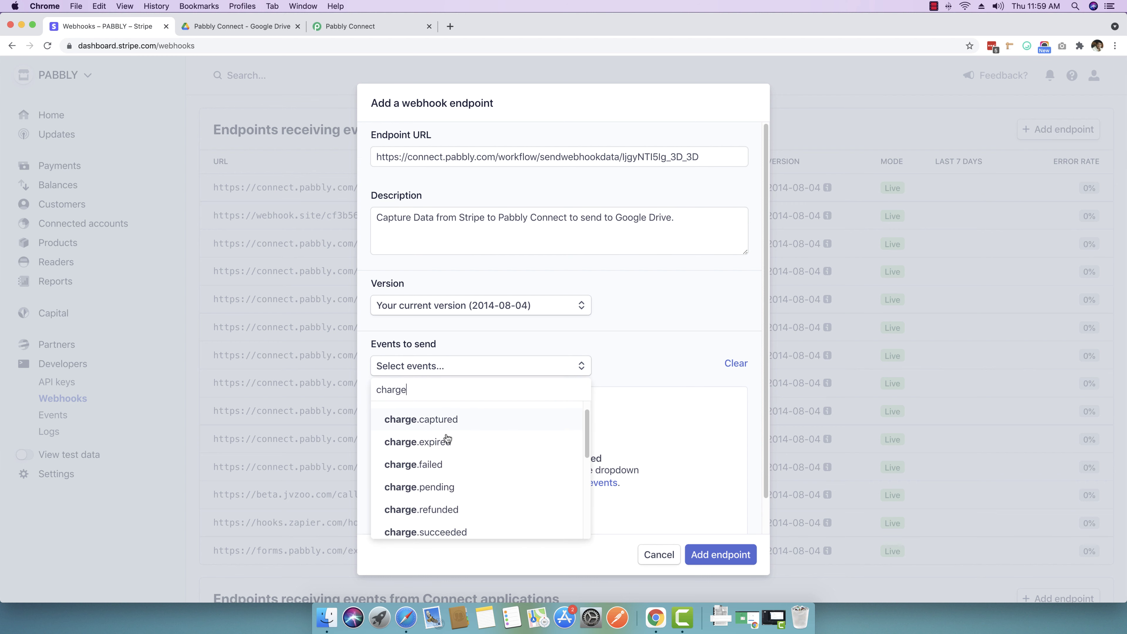
scroll(447, 438, down, 3)
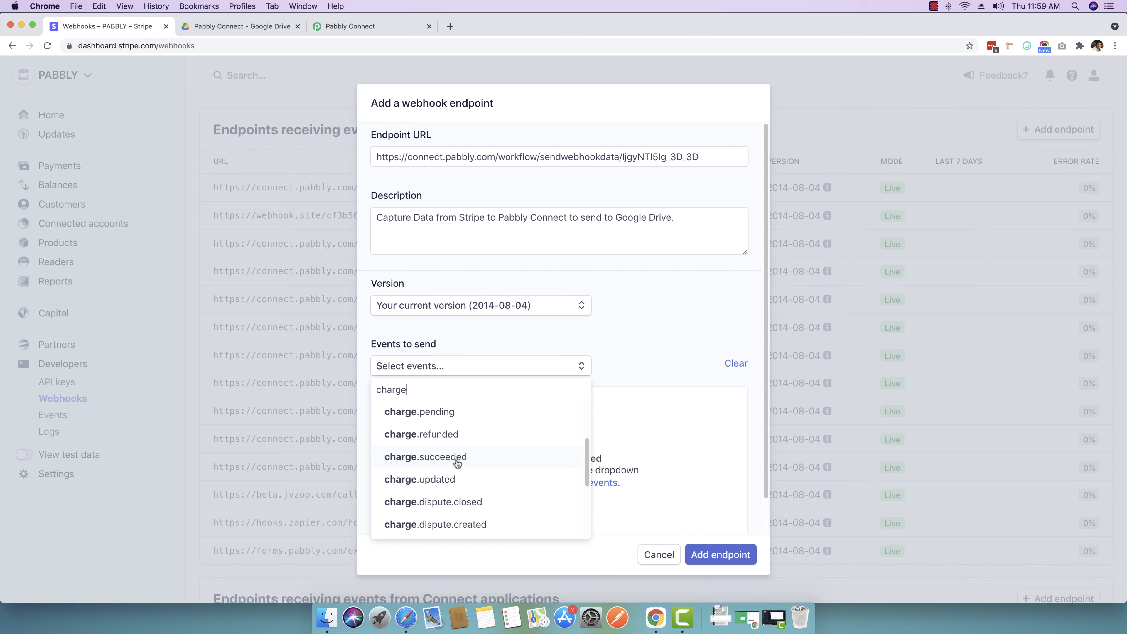
scroll(447, 485, down, 3)
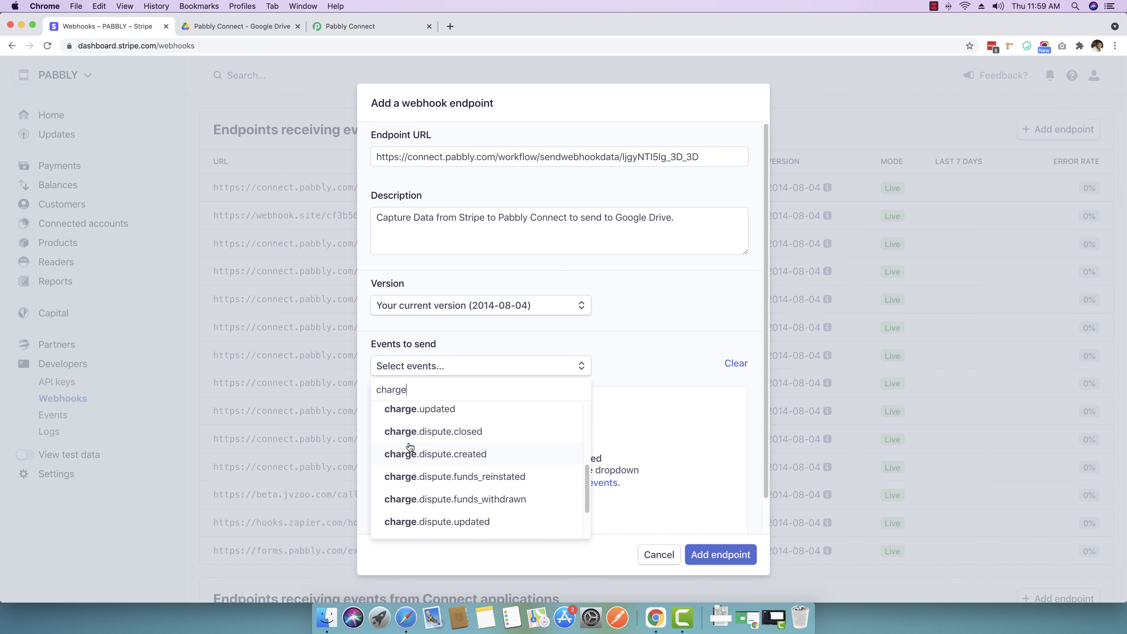
scroll(461, 435, down, 3)
scroll(445, 479, up, 4)
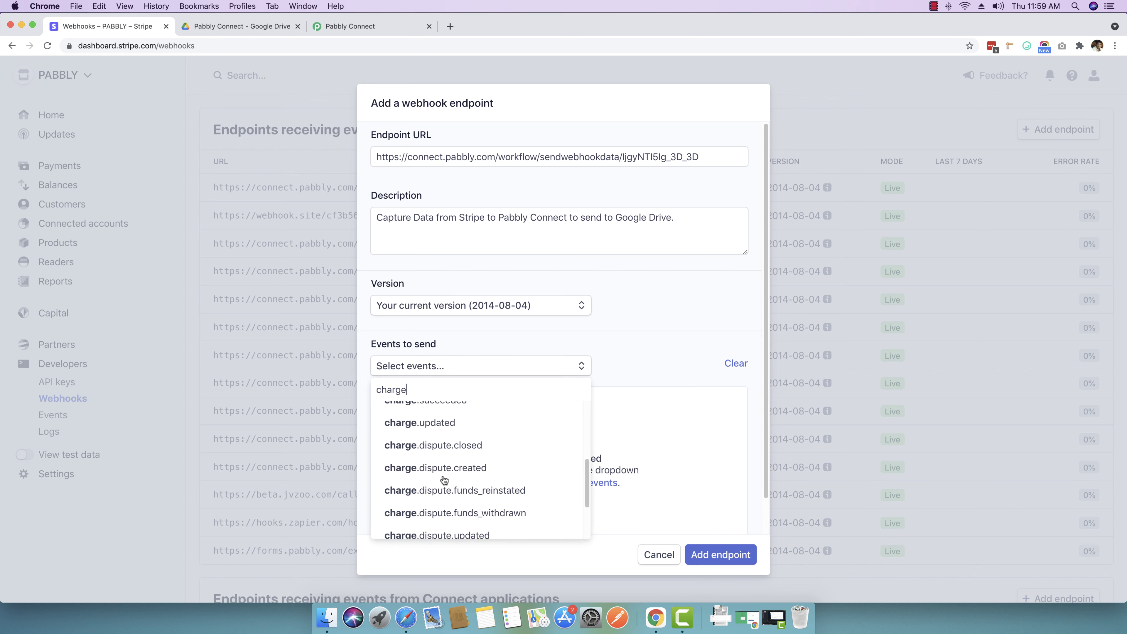
scroll(444, 479, up, 5)
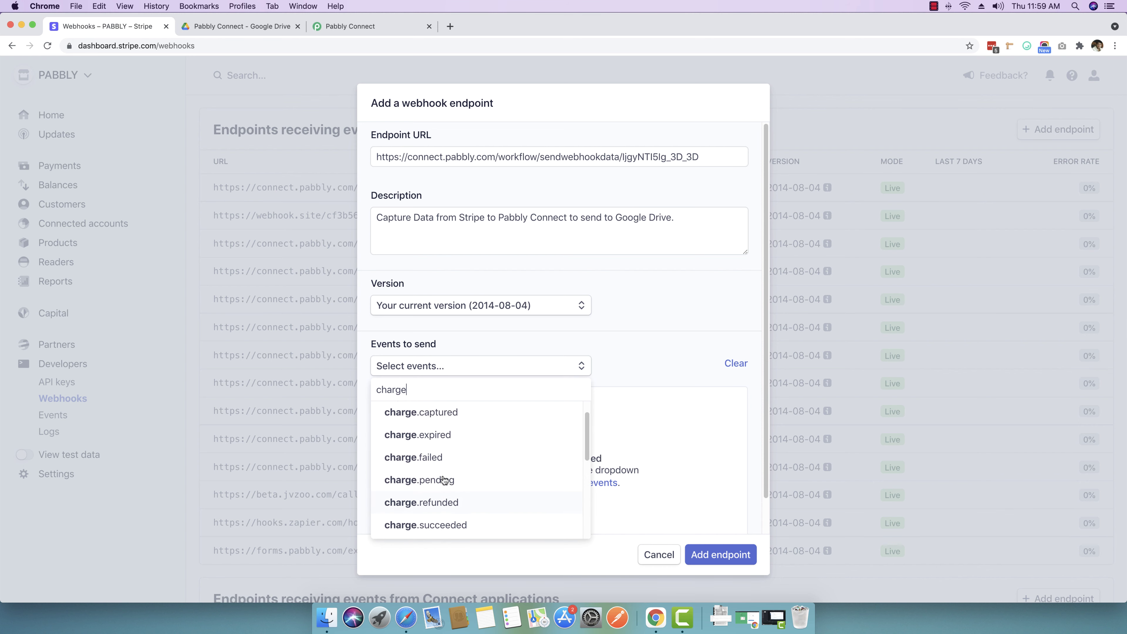
scroll(443, 450, down, 1)
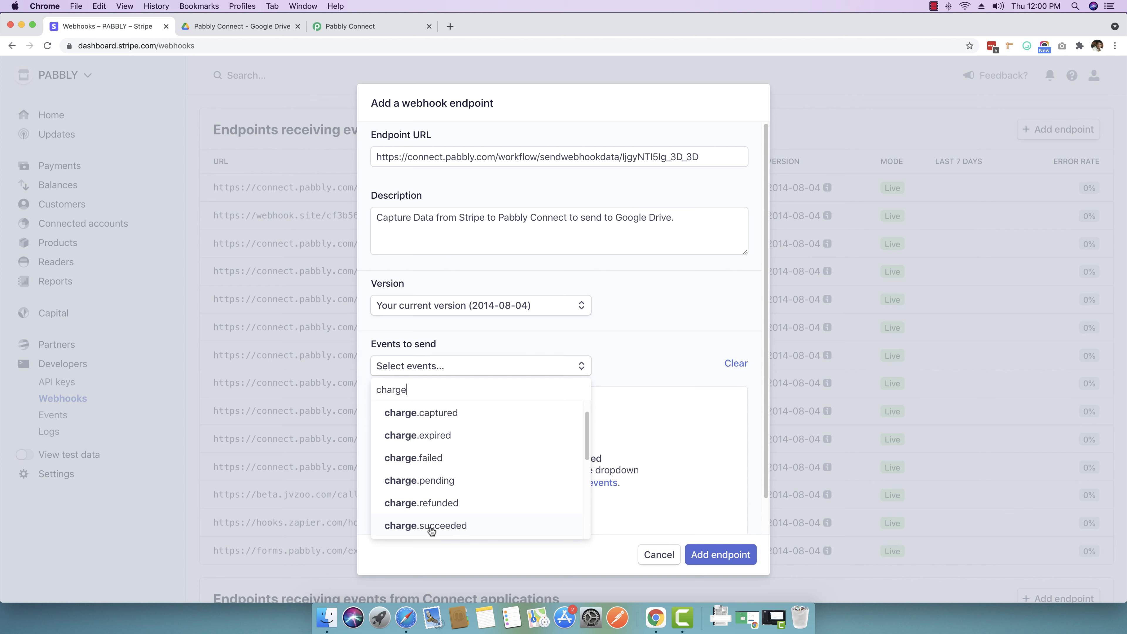
click(430, 526)
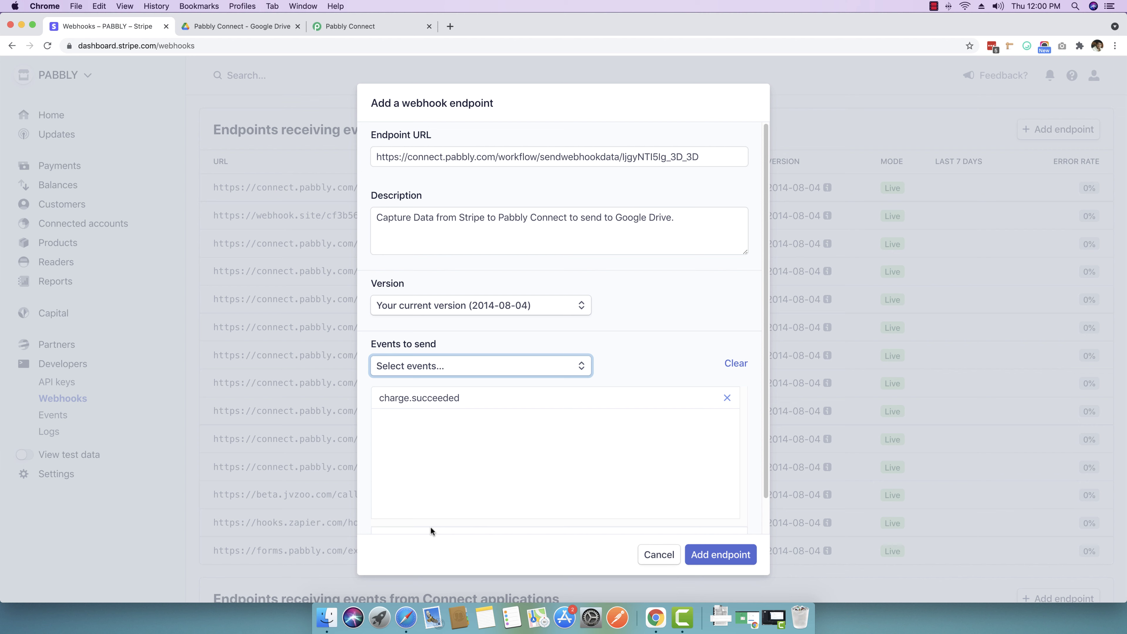
click(730, 554)
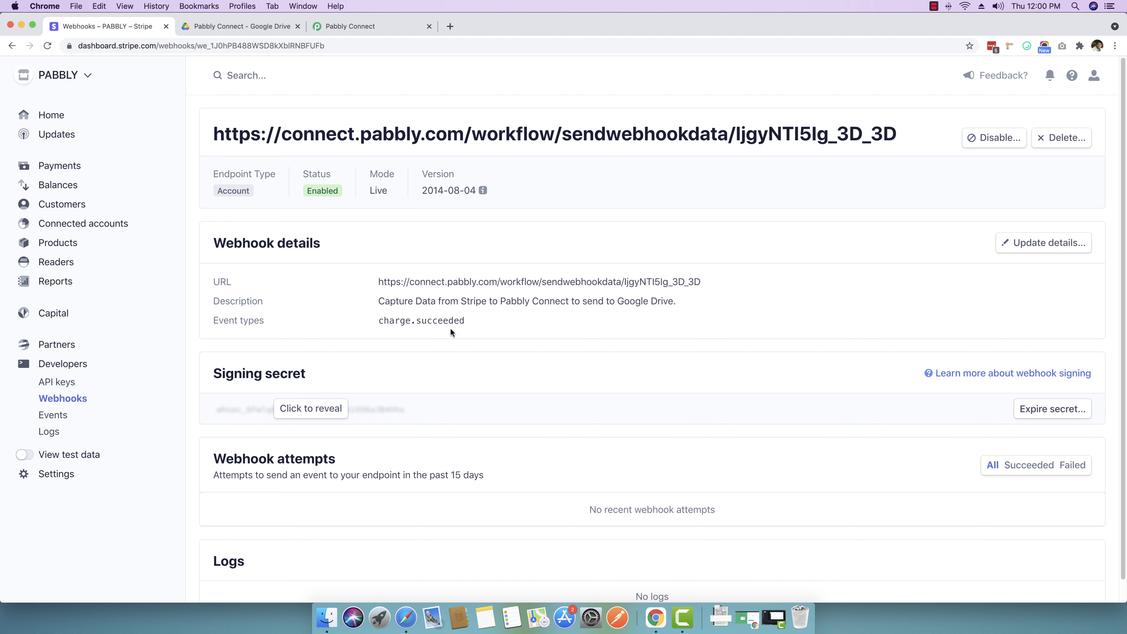
Step: Review the saved endpoint, then switch to the Stripe Checkout payment window
scroll(450, 332, down, 1)
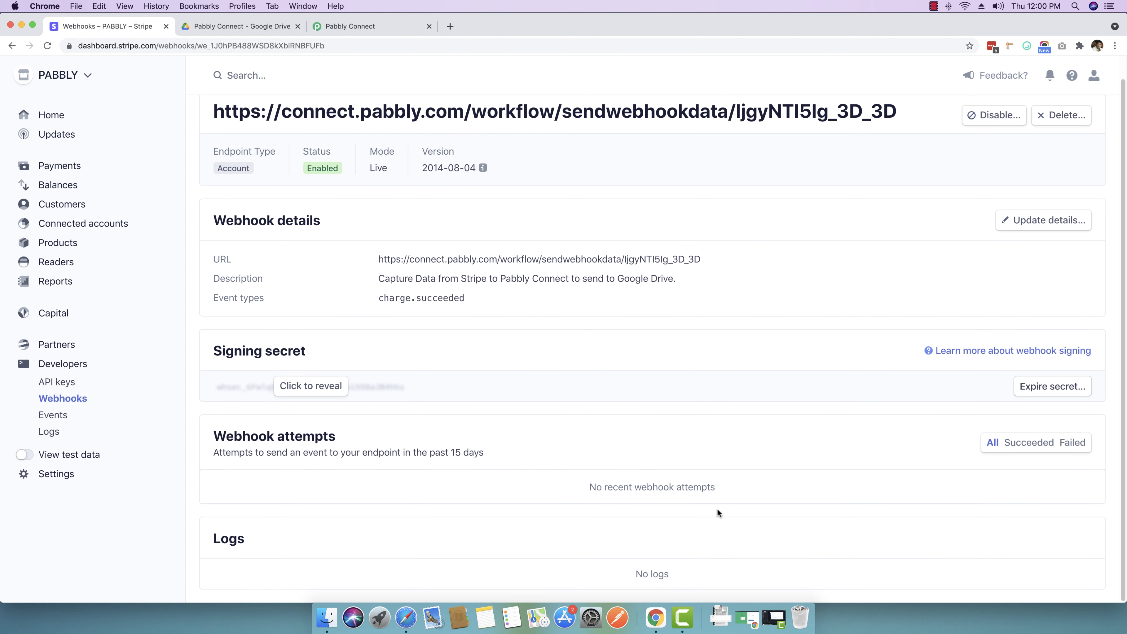
scroll(714, 513, up, 1)
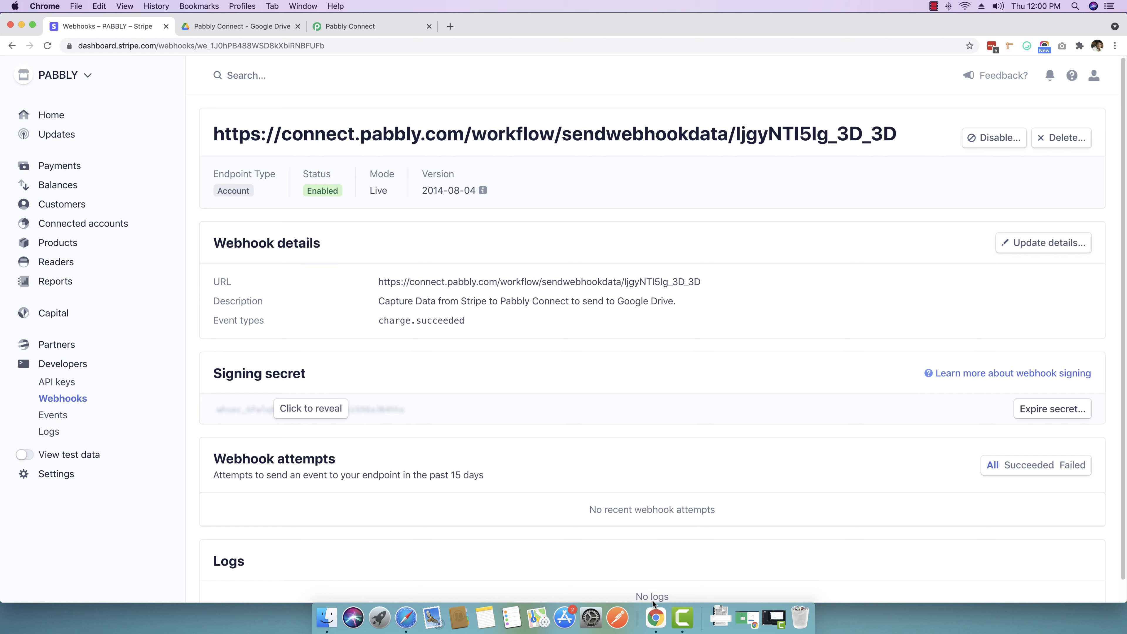
right_click(657, 617)
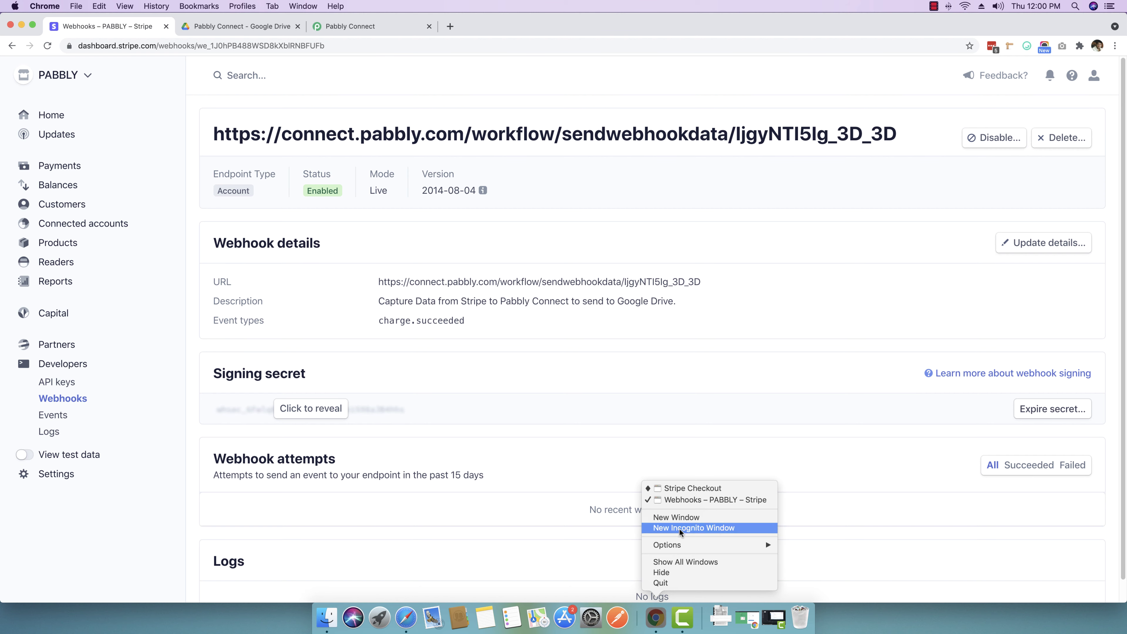
click(690, 489)
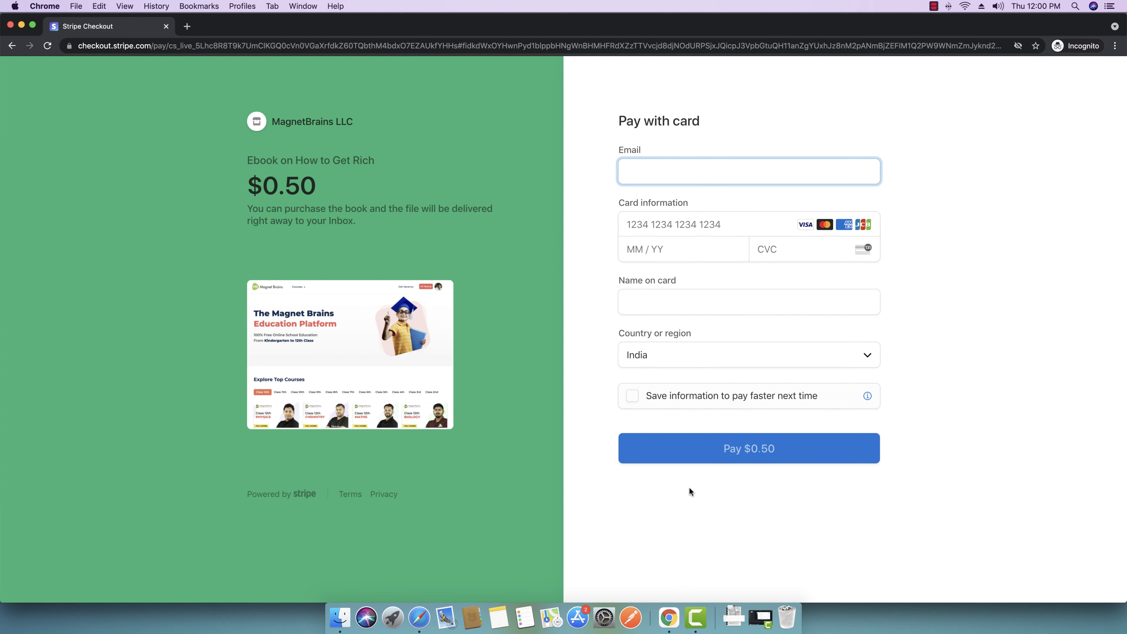
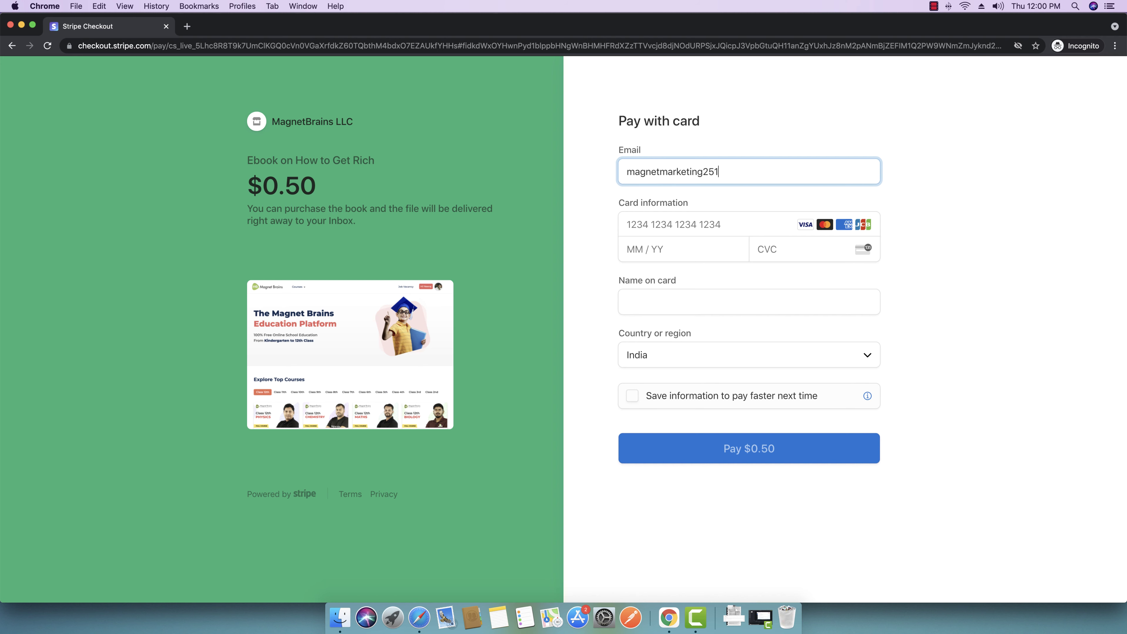
Step: Enter the buyer's email address and the name on the card
key(Tab)
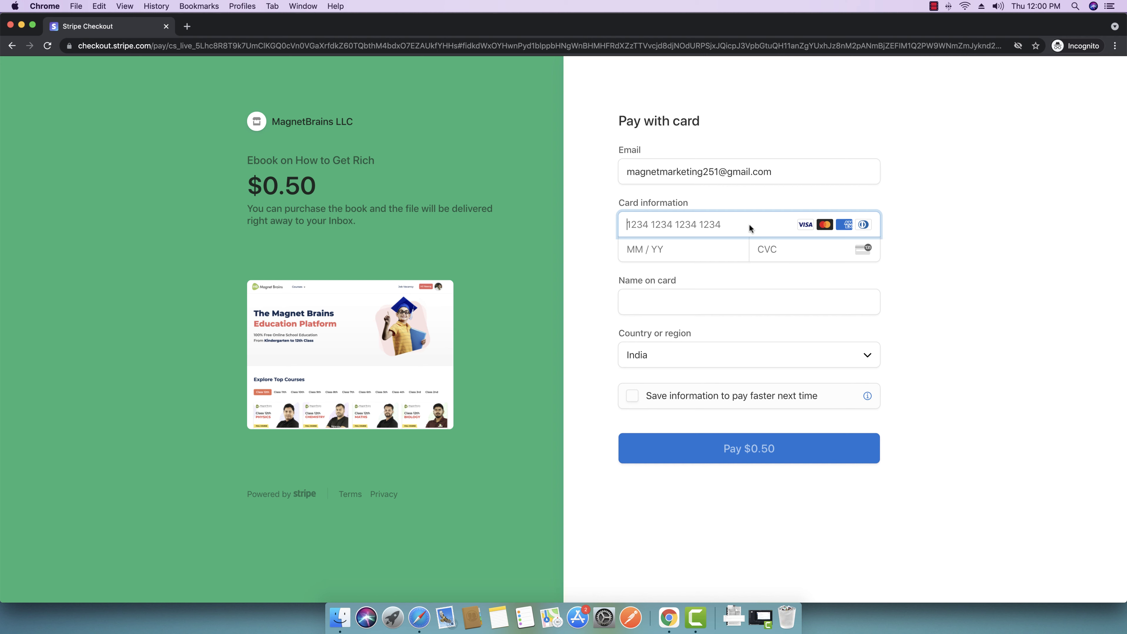
click(656, 303)
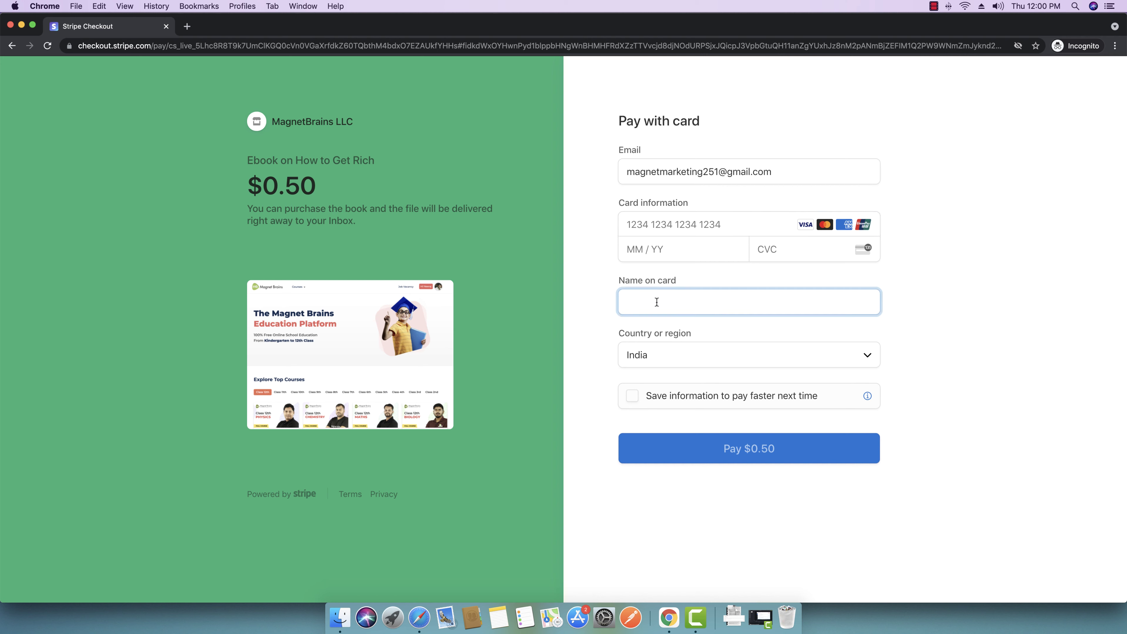
key(Tab)
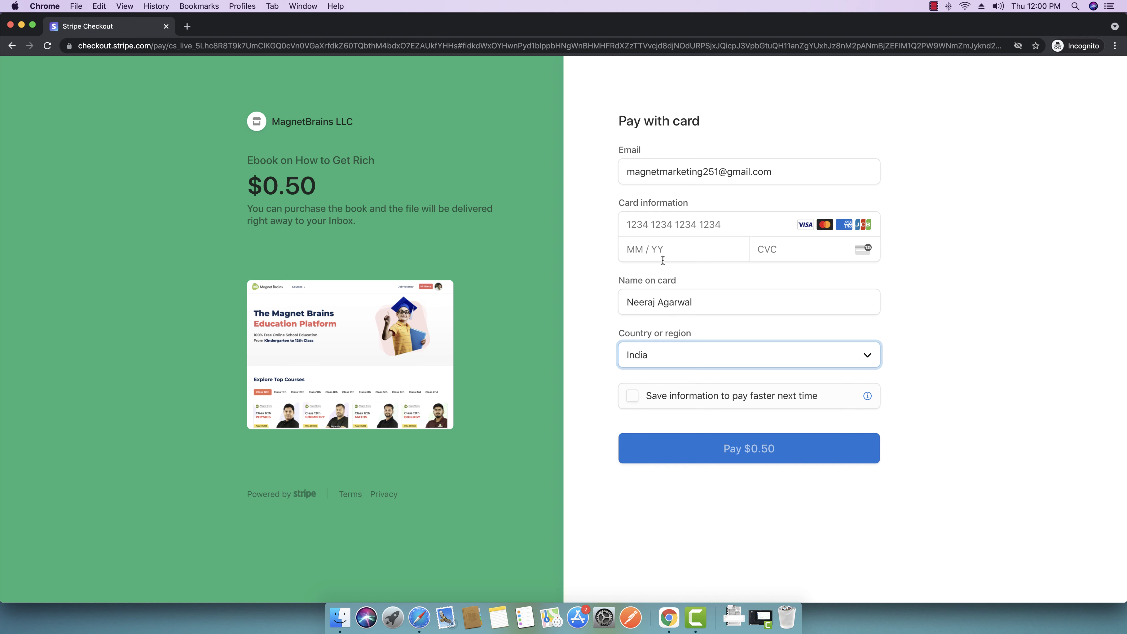
Step: Enter the card number, expiry and CVC, then pay $0.50
click(665, 226)
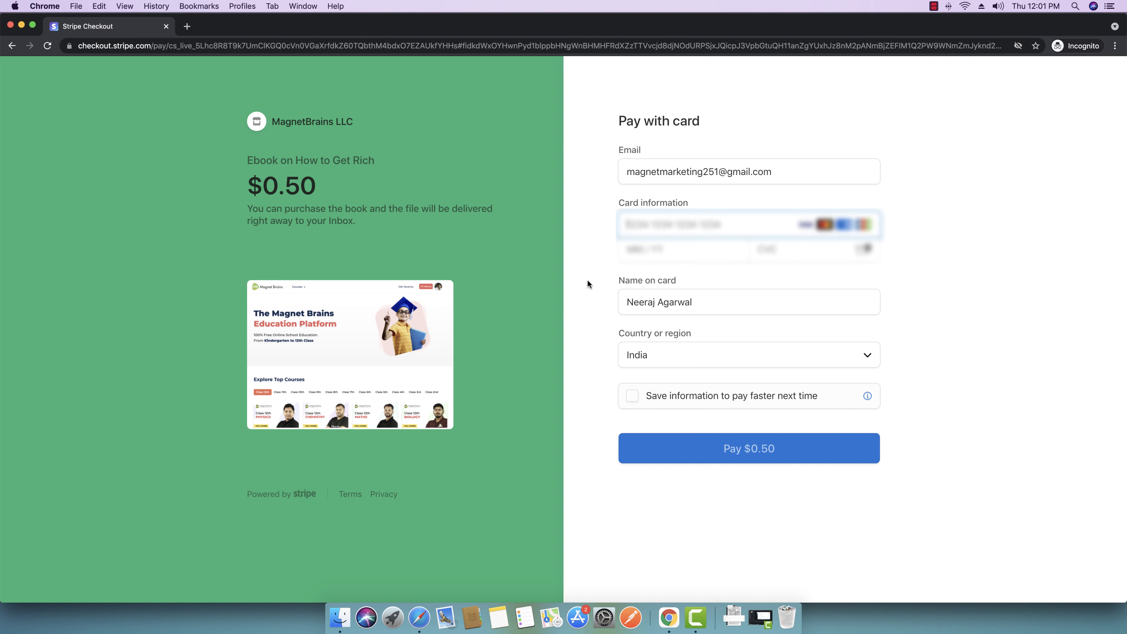
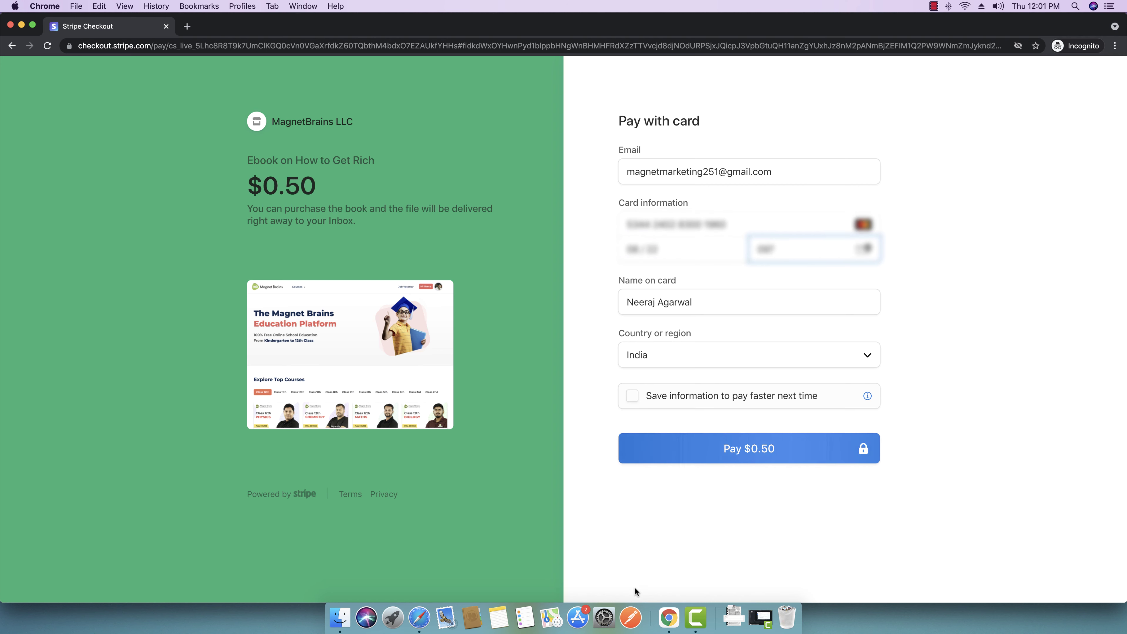
click(718, 529)
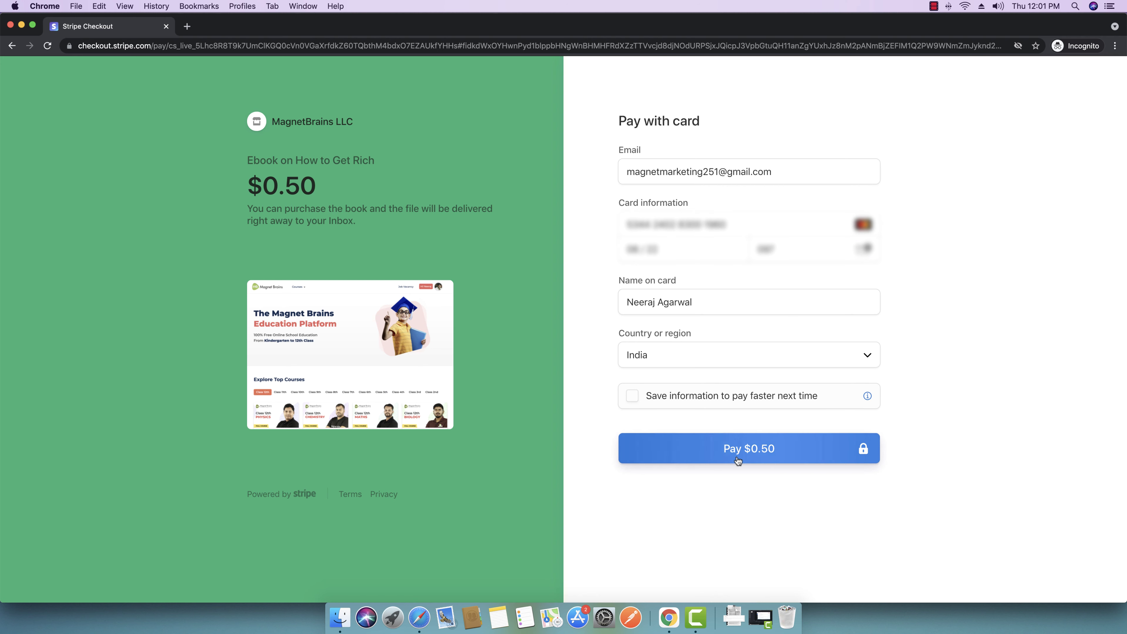
click(761, 462)
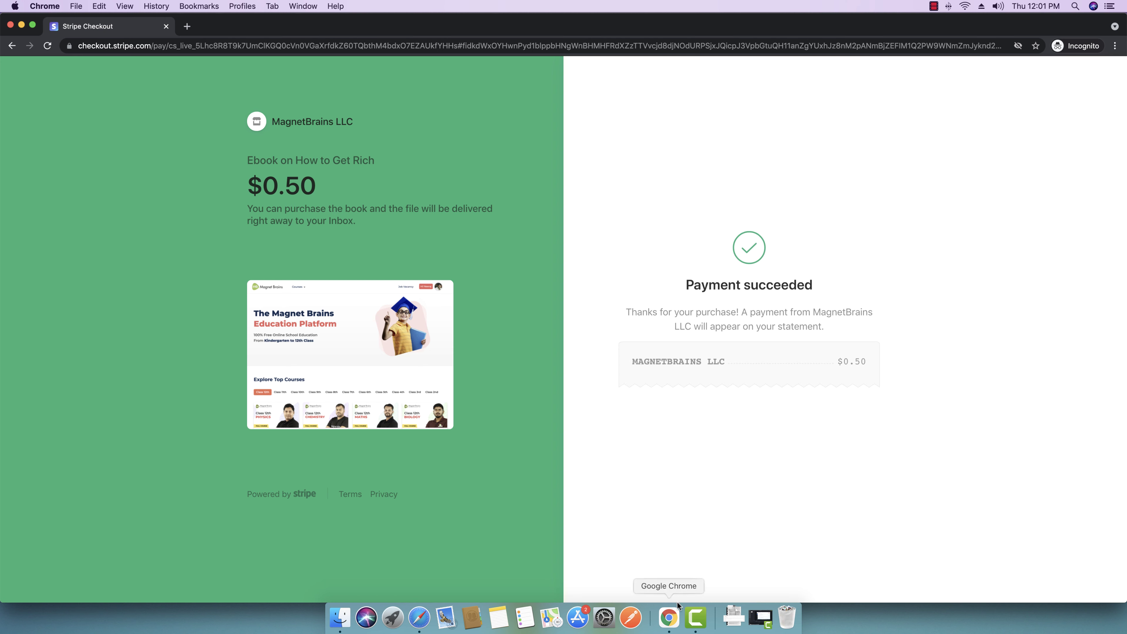
right_click(669, 618)
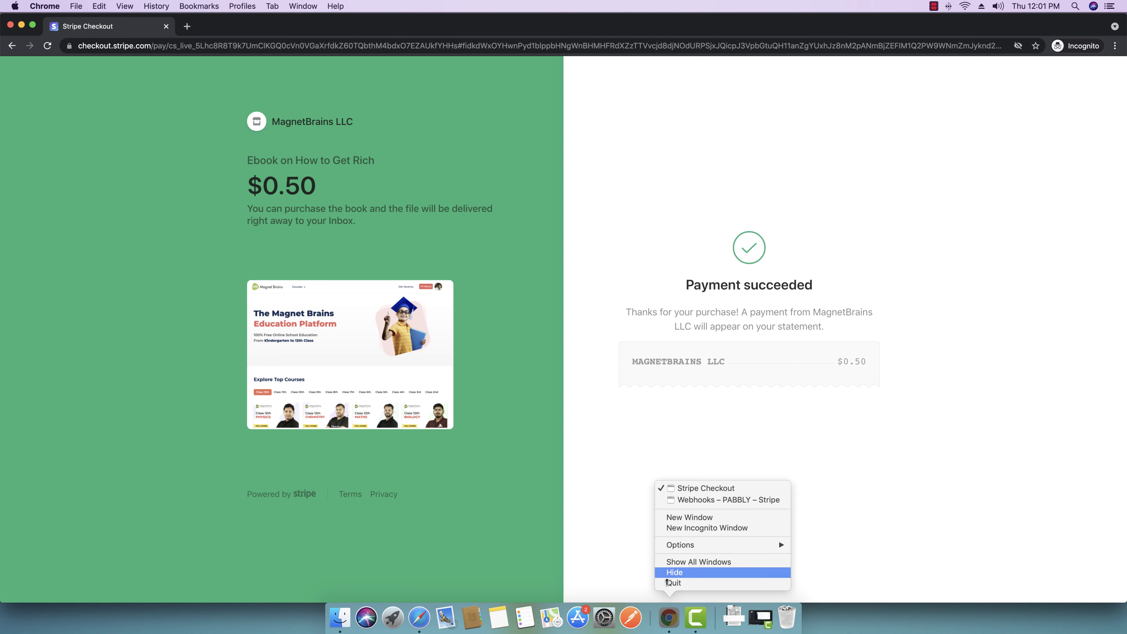
Step: Return to the Pabbly Connect workflow and scroll through the captured Stripe response
click(690, 500)
click(374, 25)
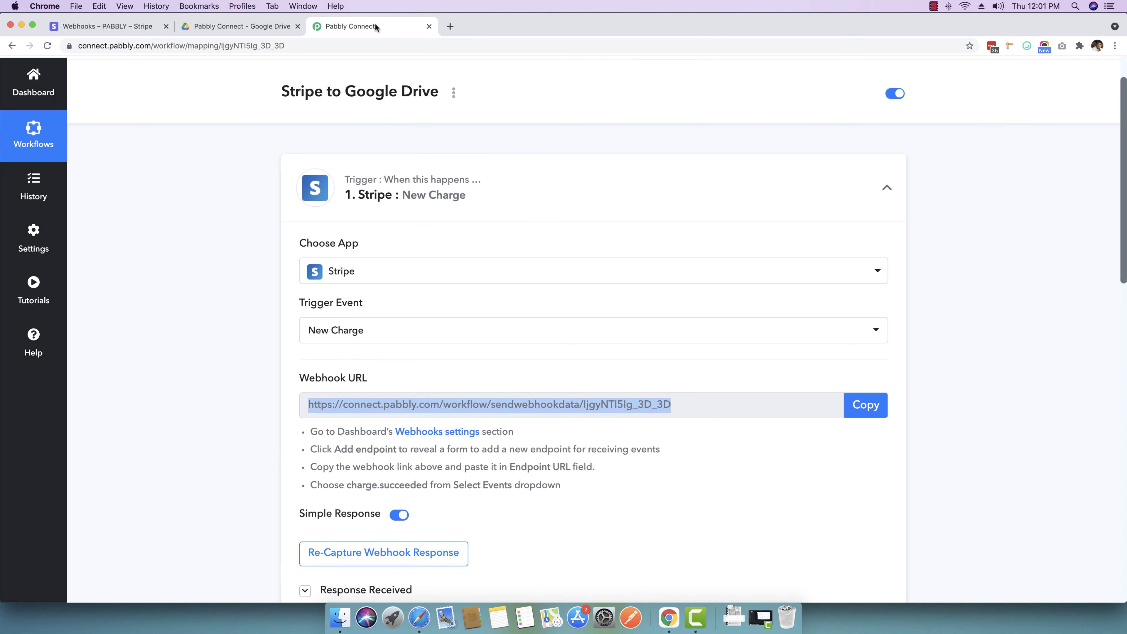
click(206, 269)
scroll(206, 268, down, 3)
scroll(207, 269, down, 3)
scroll(206, 269, up, 3)
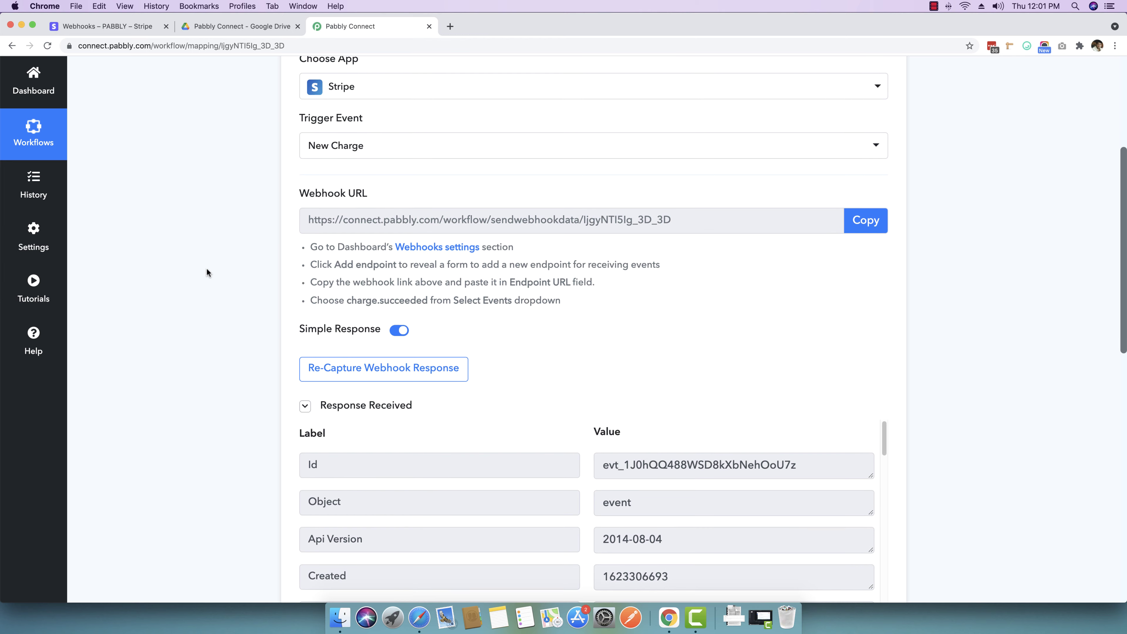
scroll(206, 270, down, 3)
scroll(205, 270, down, 1)
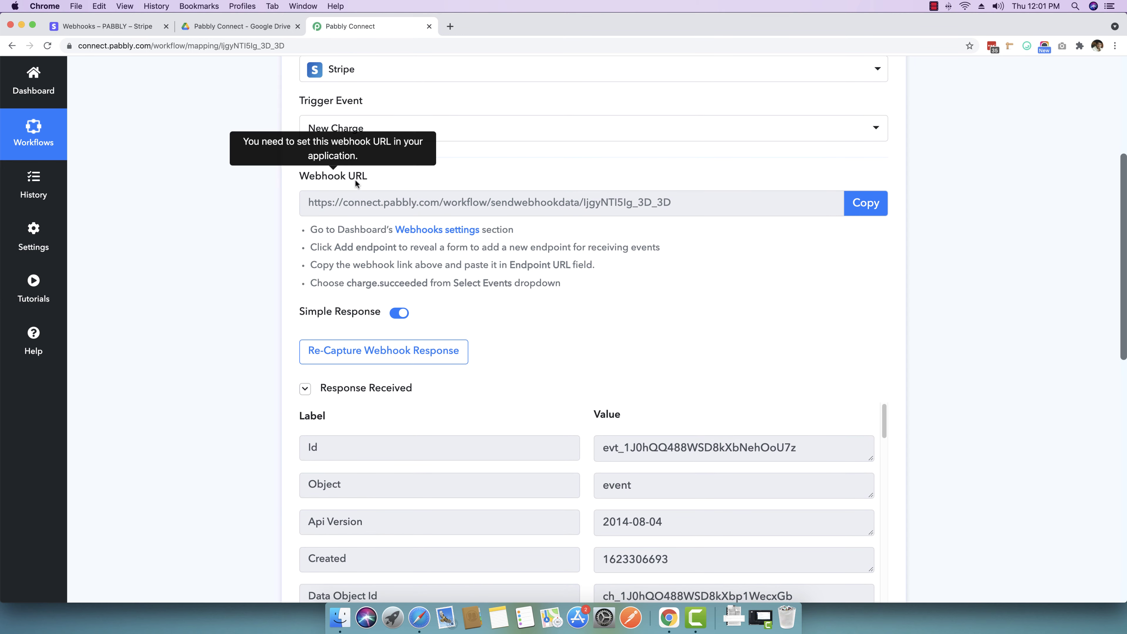
scroll(433, 228, down, 5)
scroll(433, 226, down, 1)
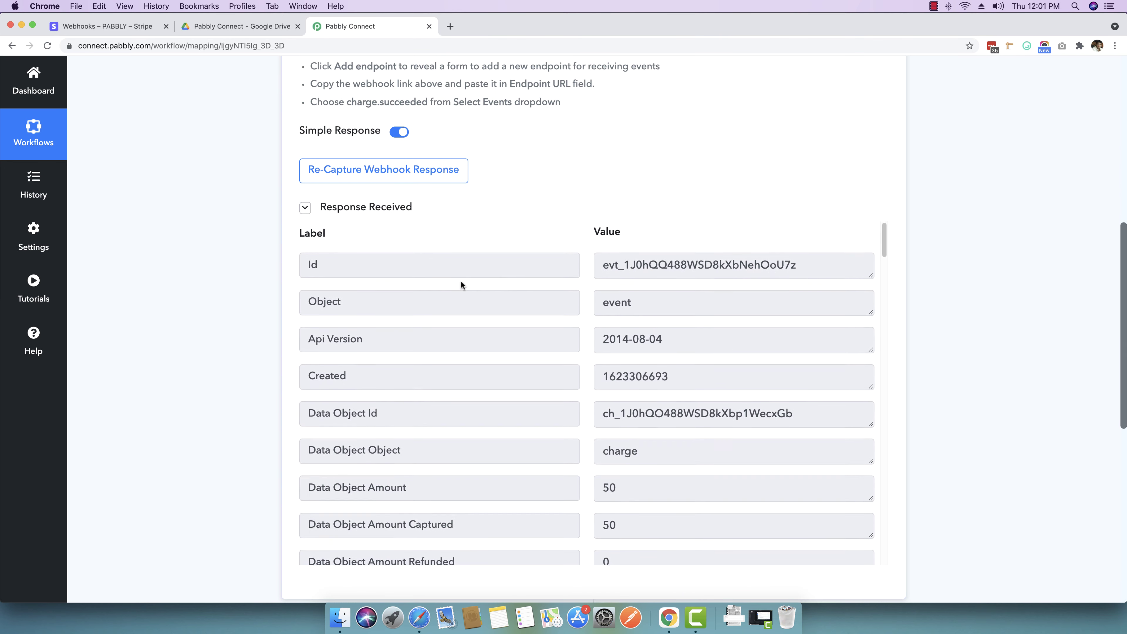
scroll(212, 325, down, 1)
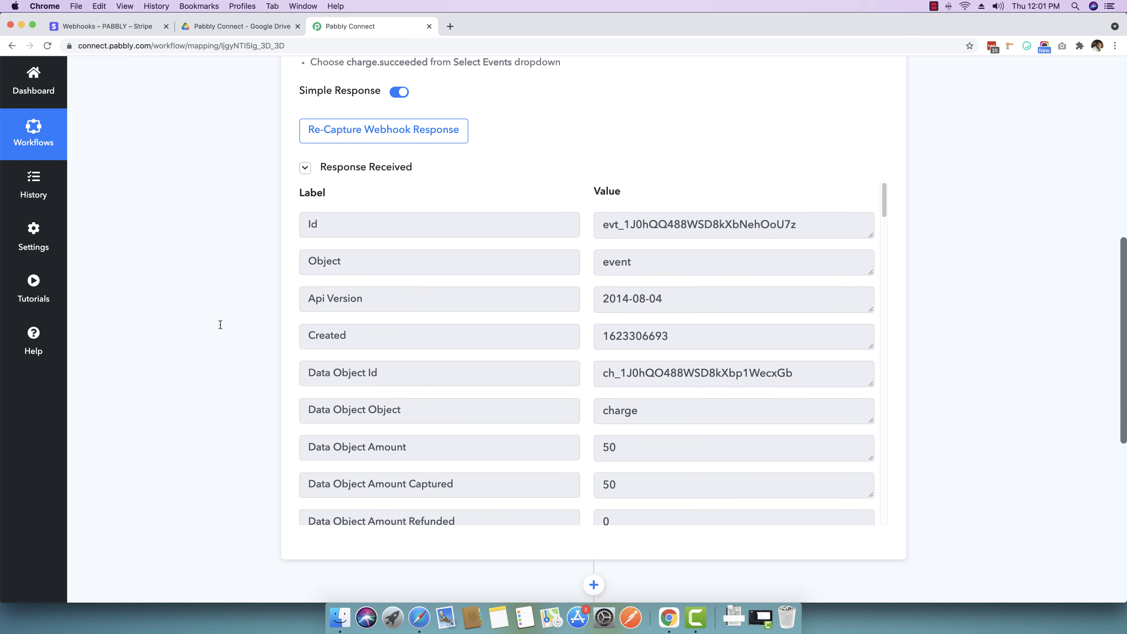
Step: Point out the captured Created timestamp and the charge amount of 50
double_click(679, 338)
click(638, 342)
scroll(662, 356, down, 3)
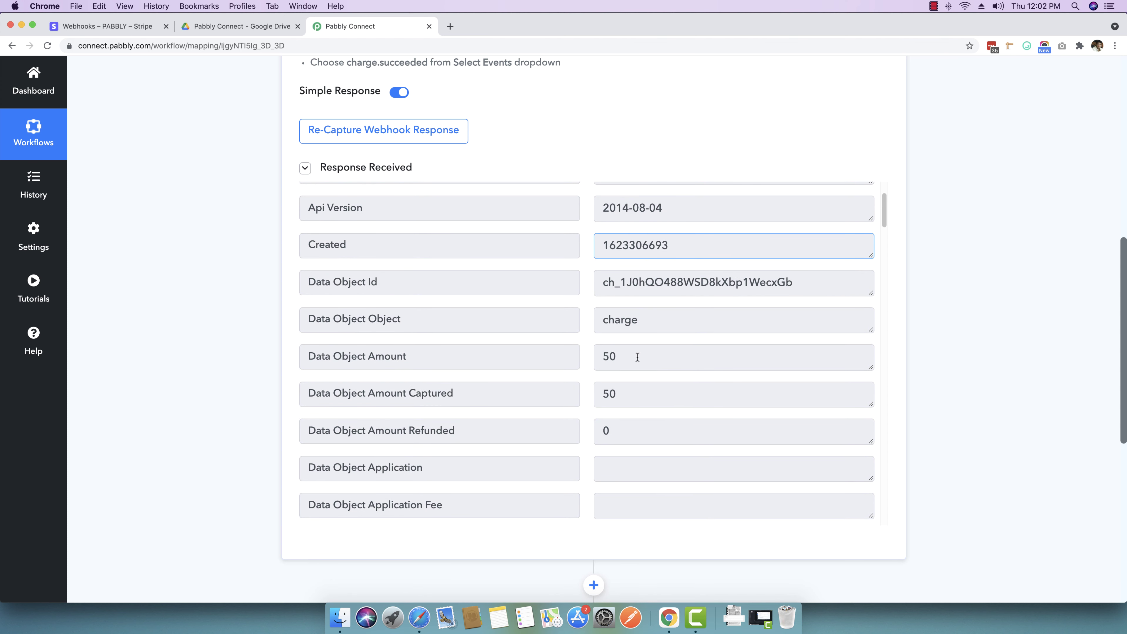
double_click(637, 356)
click(623, 358)
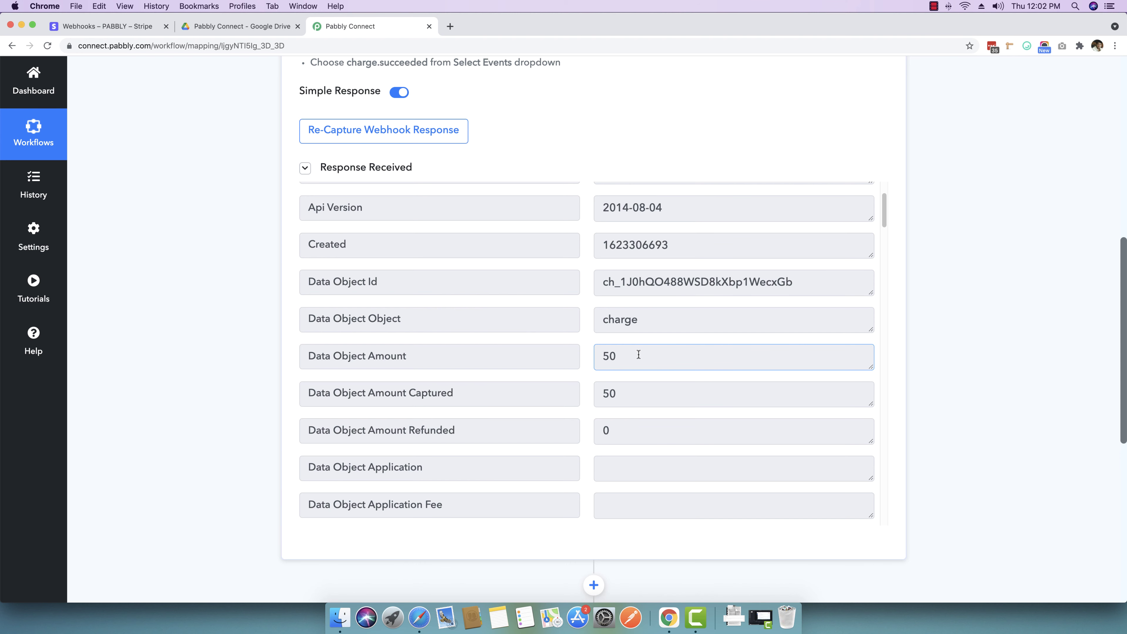
scroll(639, 356, down, 5)
scroll(637, 317, up, 1)
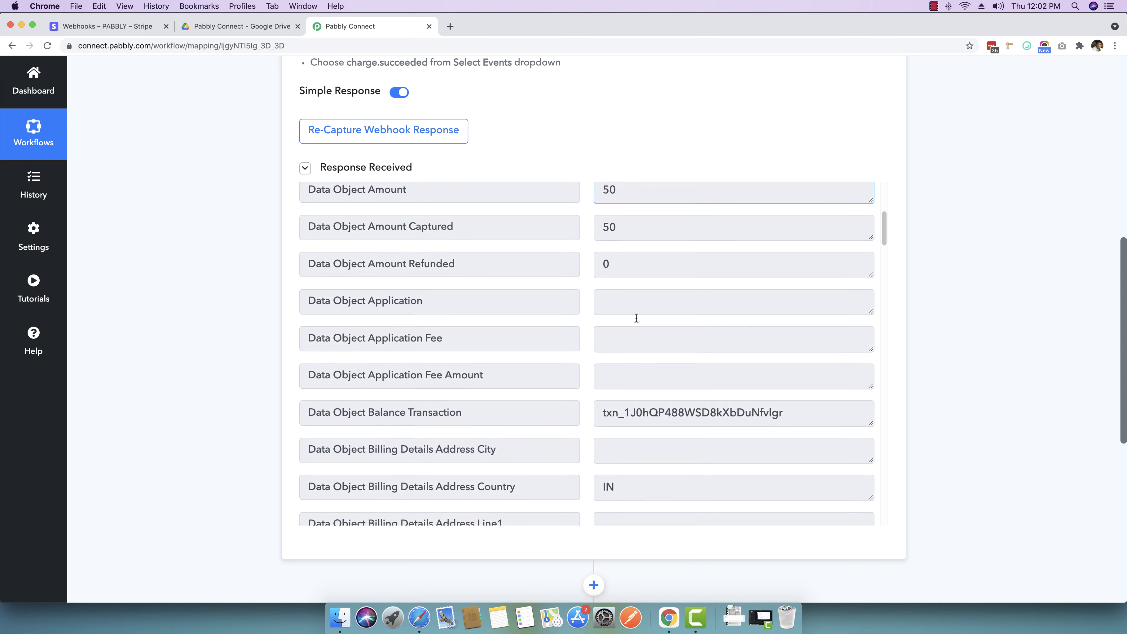
scroll(670, 311, down, 8)
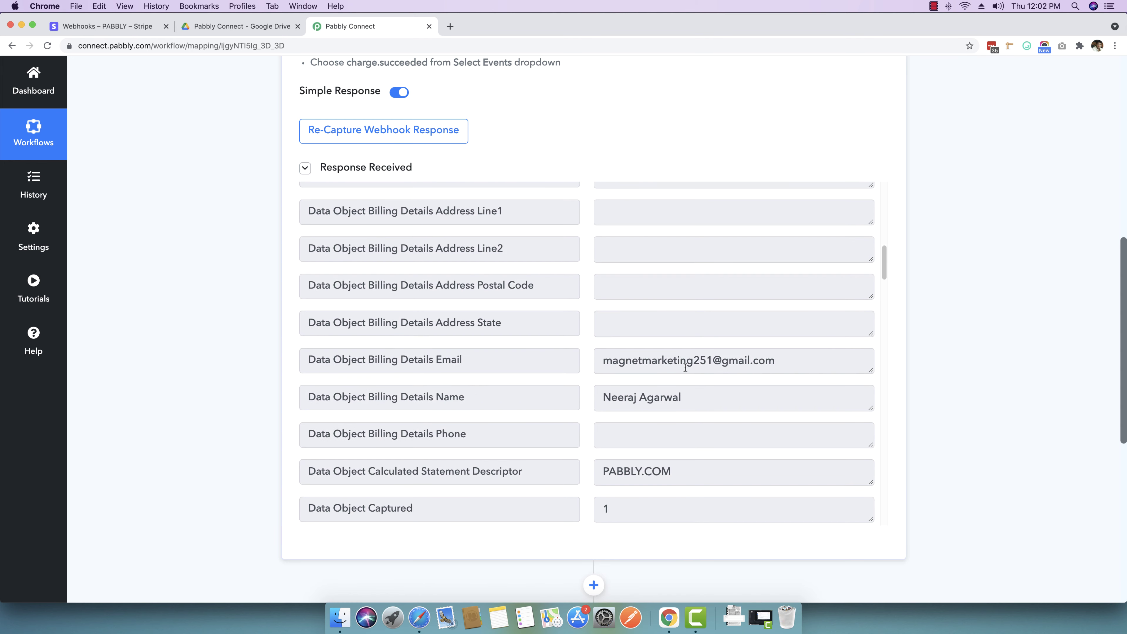
Step: Highlight the captured buyer email, buyer name and mastercard card brand
drag(787, 360, 586, 363)
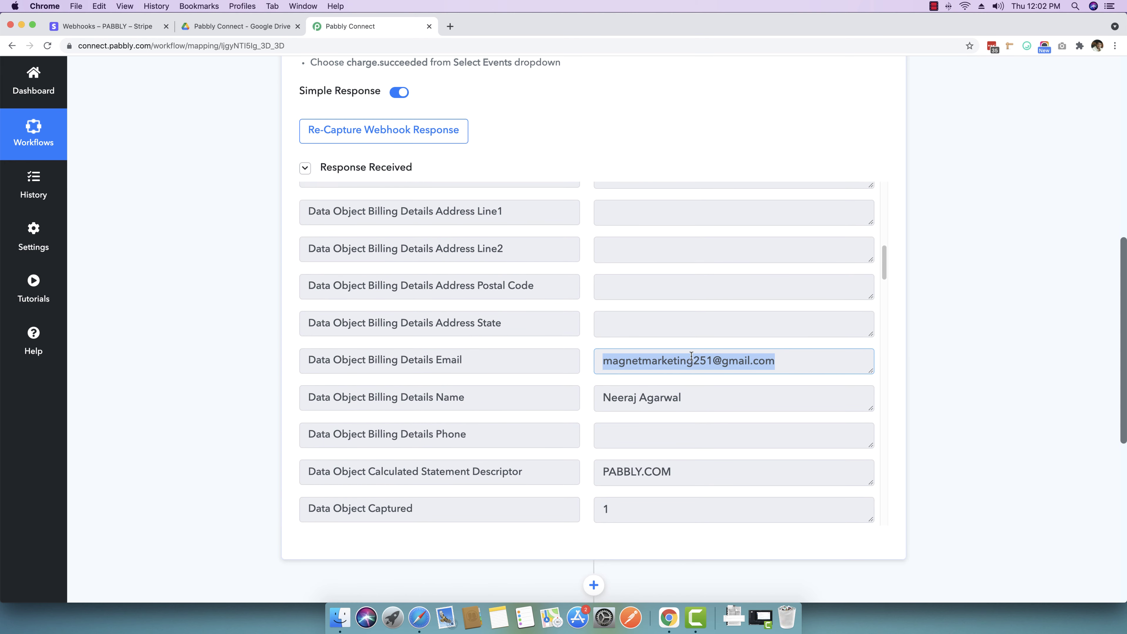
double_click(449, 361)
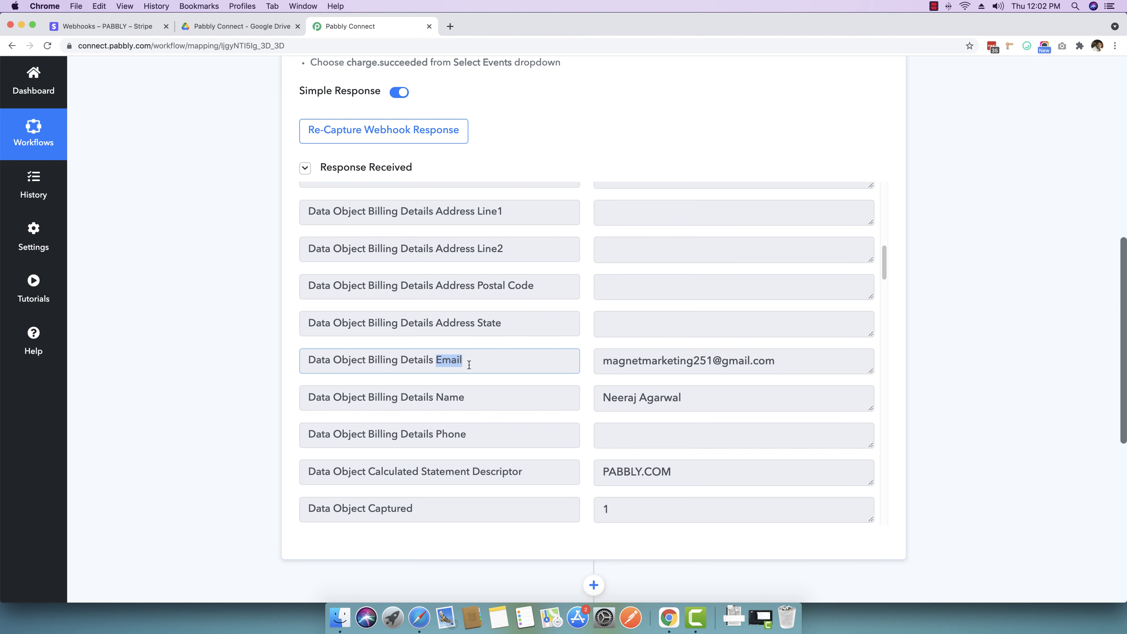
click(719, 405)
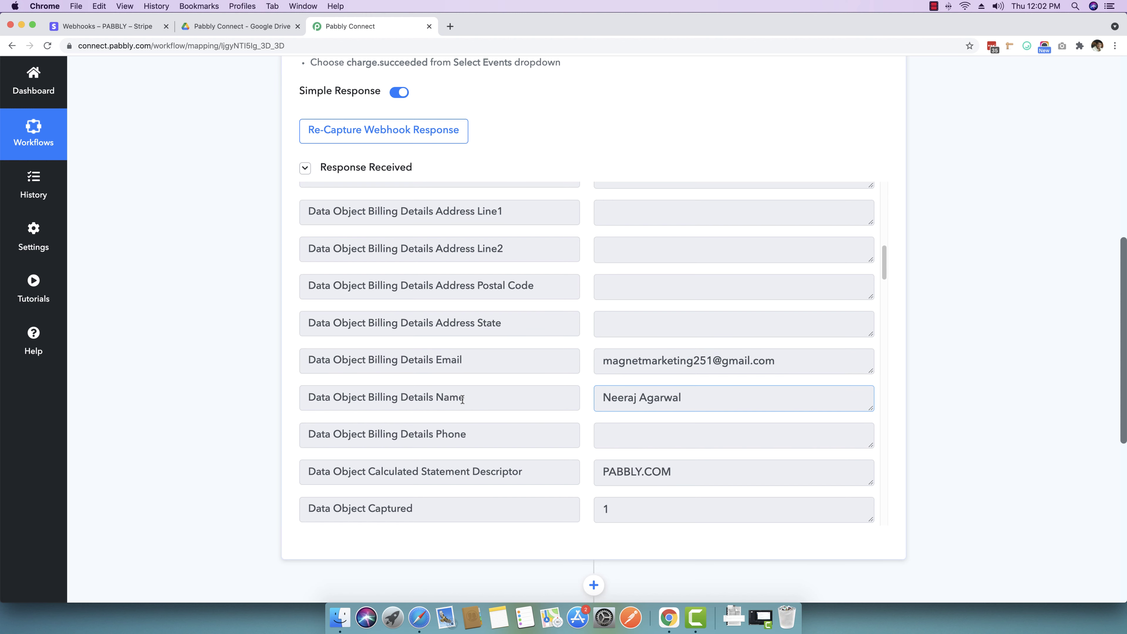
triple_click(707, 398)
click(727, 405)
scroll(723, 404, down, 8)
scroll(719, 404, down, 15)
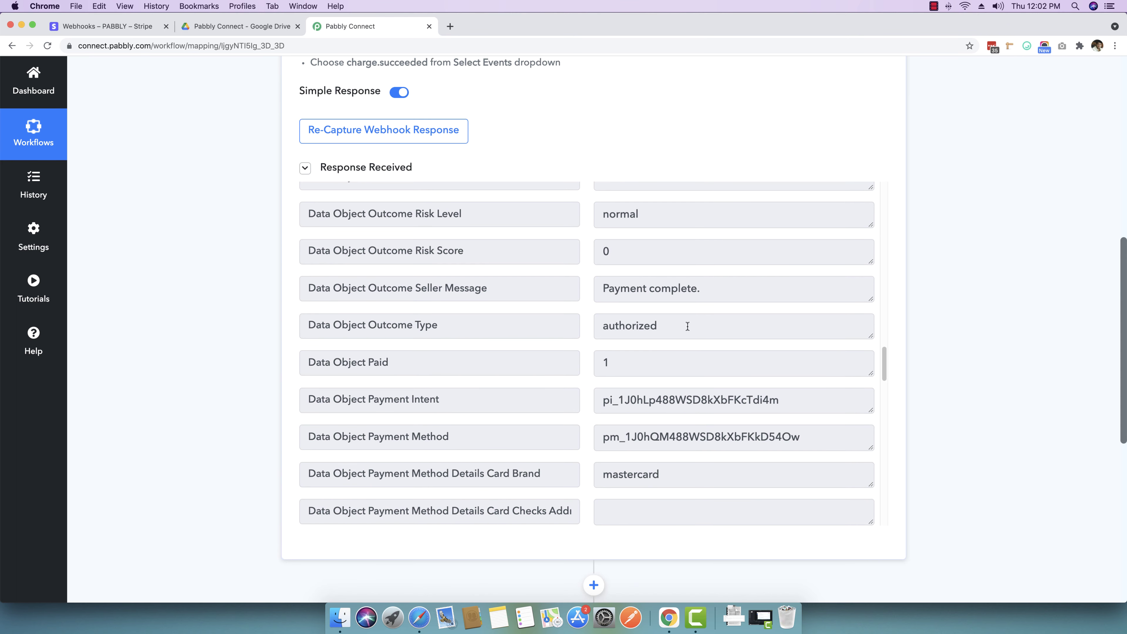
scroll(710, 435, down, 1)
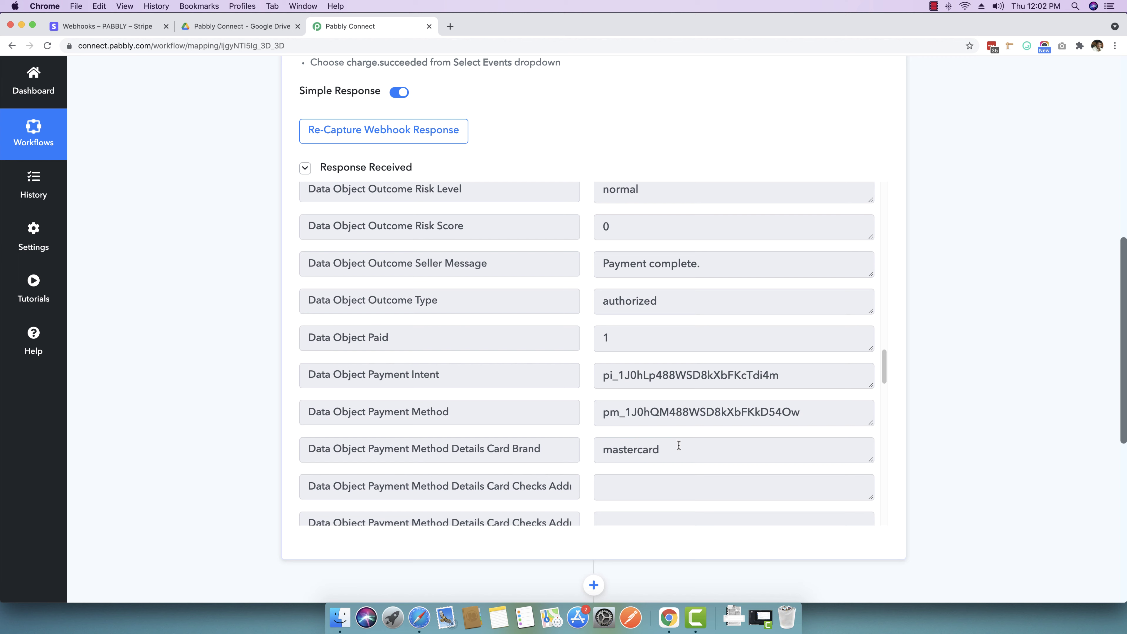
click(659, 445)
Step: Scroll down and select the Data Object Billing Details Email value
scroll(715, 449, down, 6)
scroll(714, 450, down, 11)
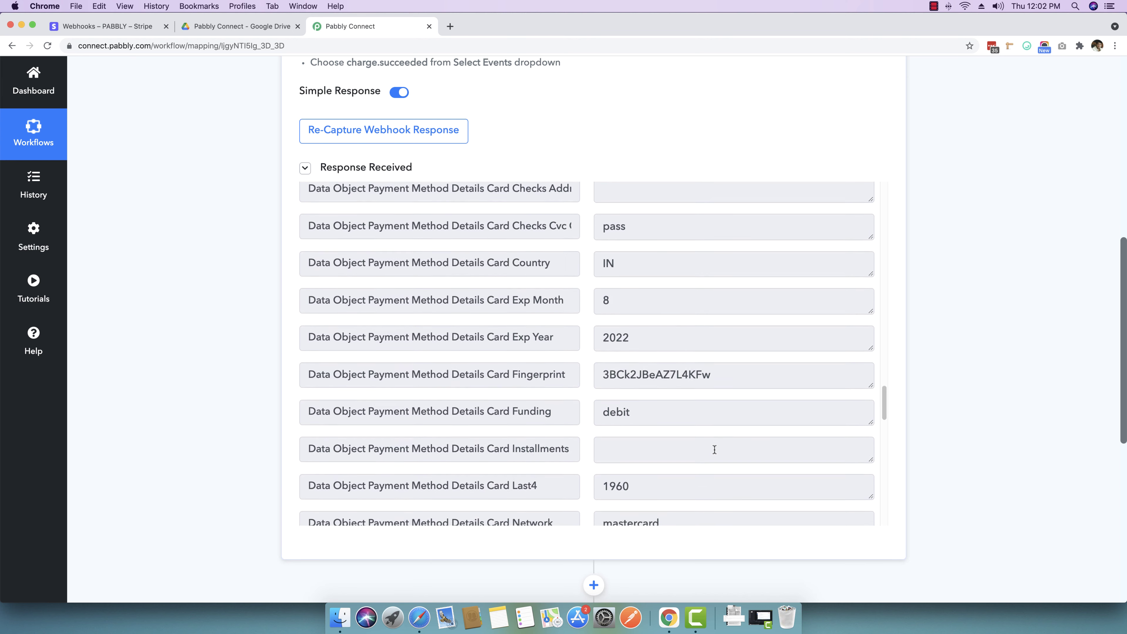
scroll(715, 450, down, 15)
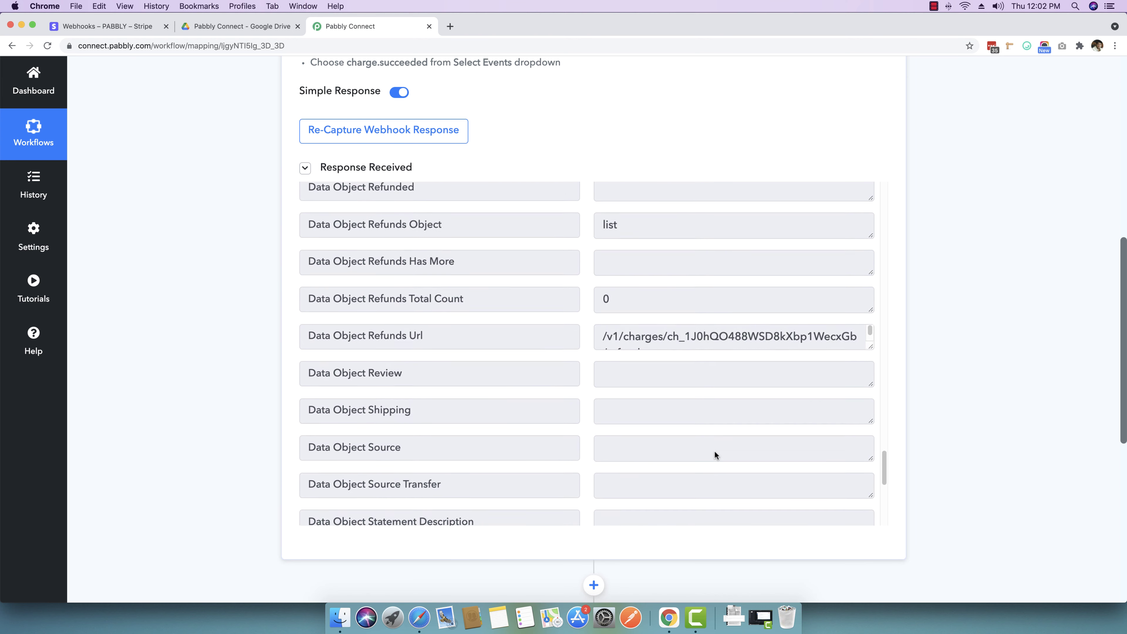
scroll(715, 452, down, 3)
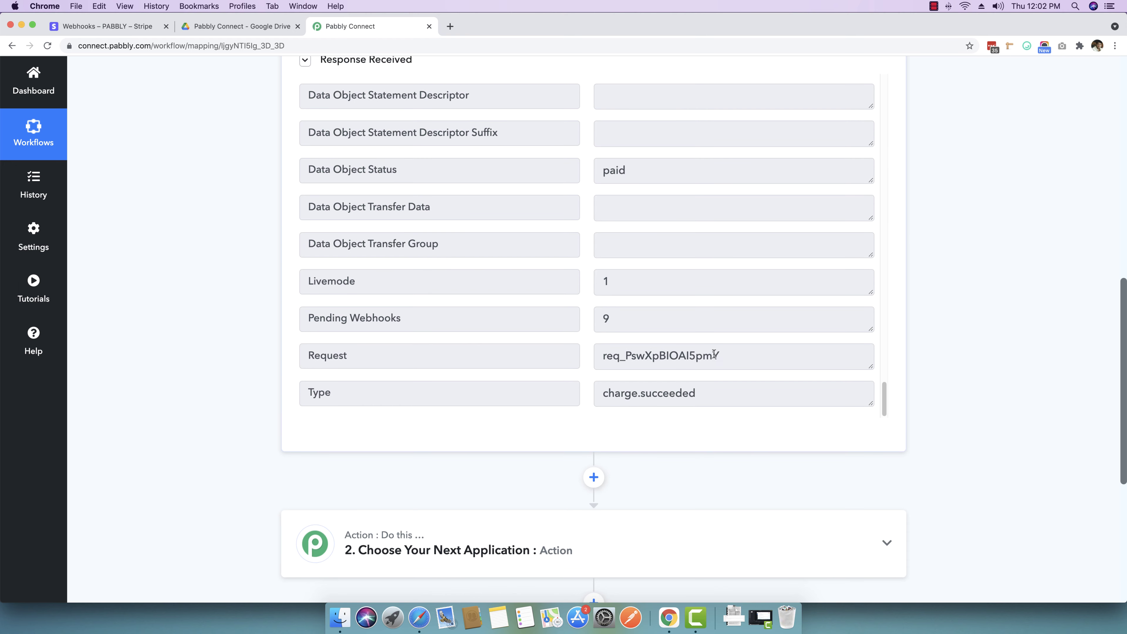
scroll(920, 362, up, 5)
scroll(813, 368, up, 20)
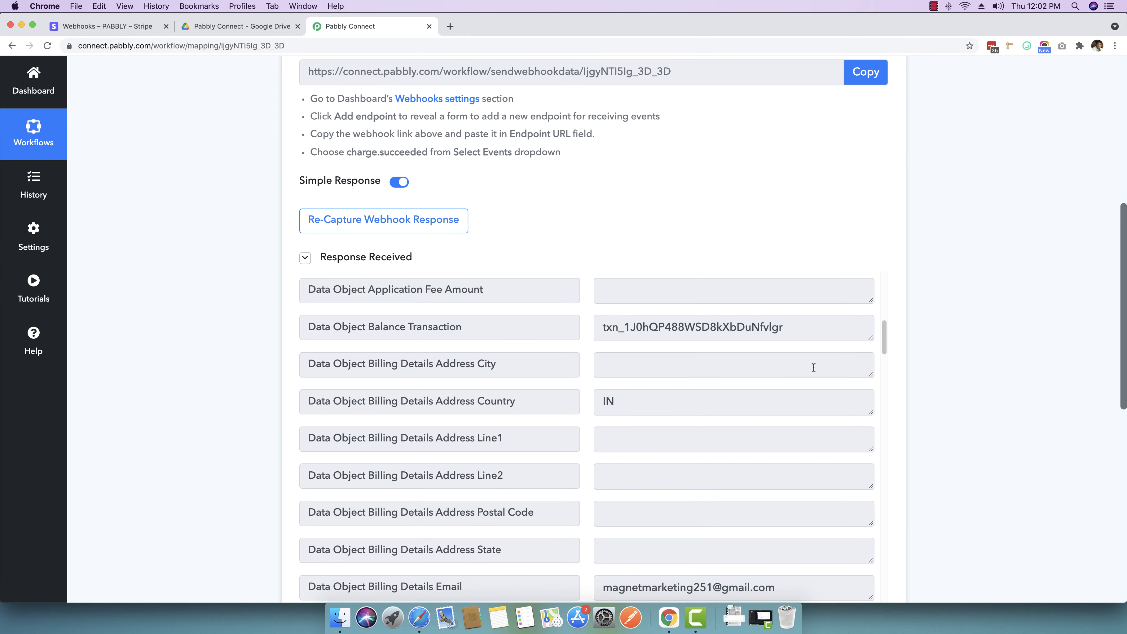
scroll(814, 368, up, 10)
scroll(940, 367, down, 3)
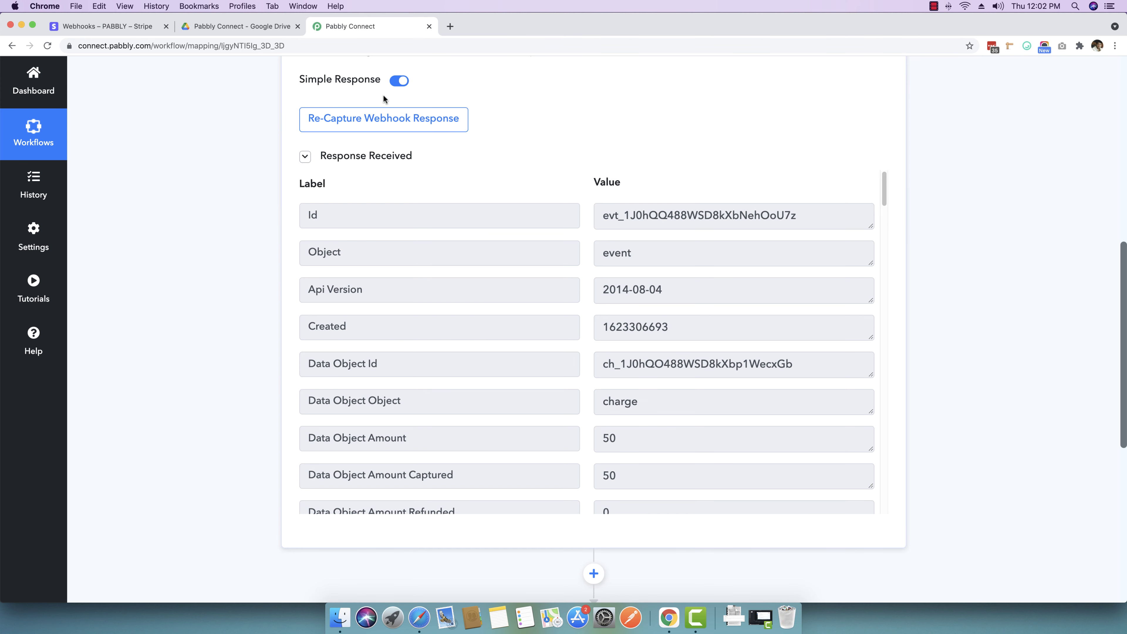
scroll(726, 401, down, 15)
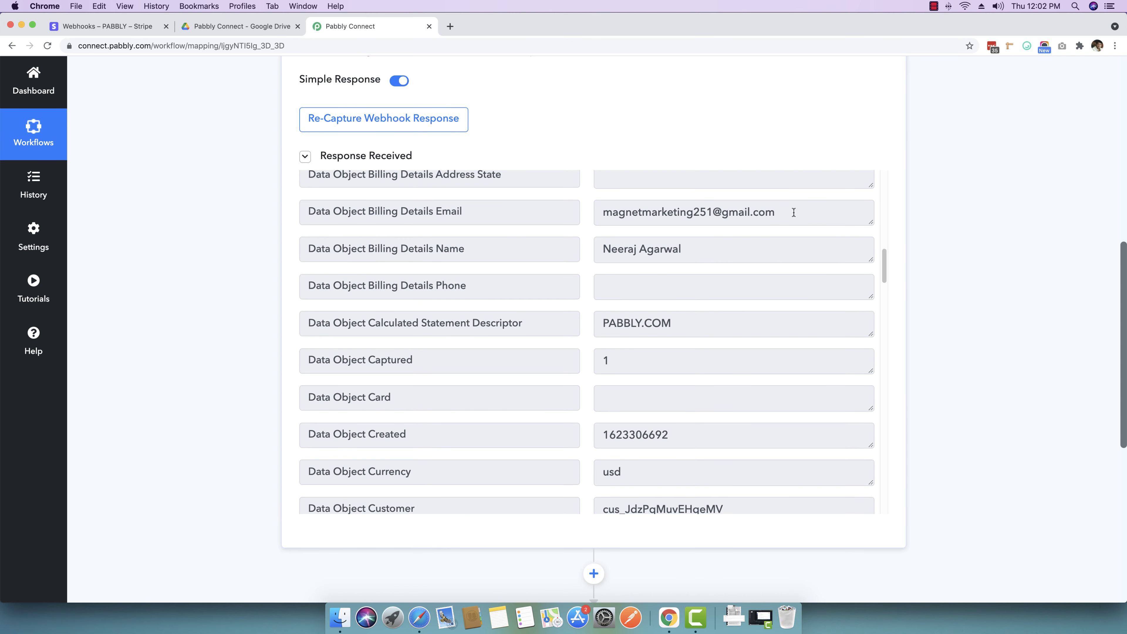
drag(794, 210, 573, 215)
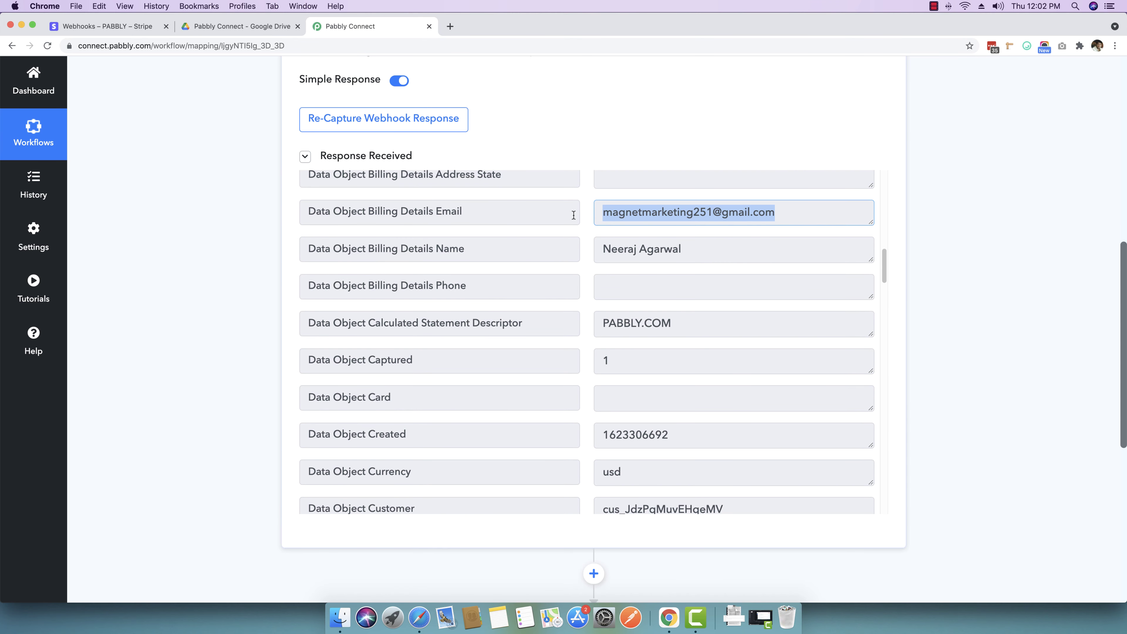
click(220, 29)
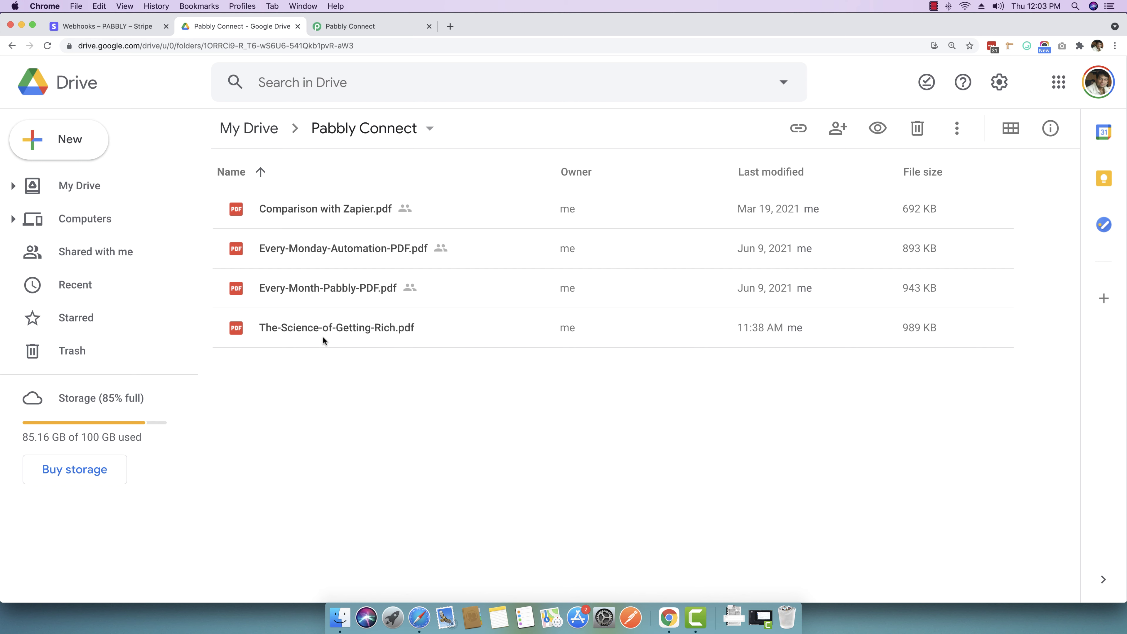
Step: After viewing the Pabbly Connect Drive folder, go back to the workflow tab
click(352, 26)
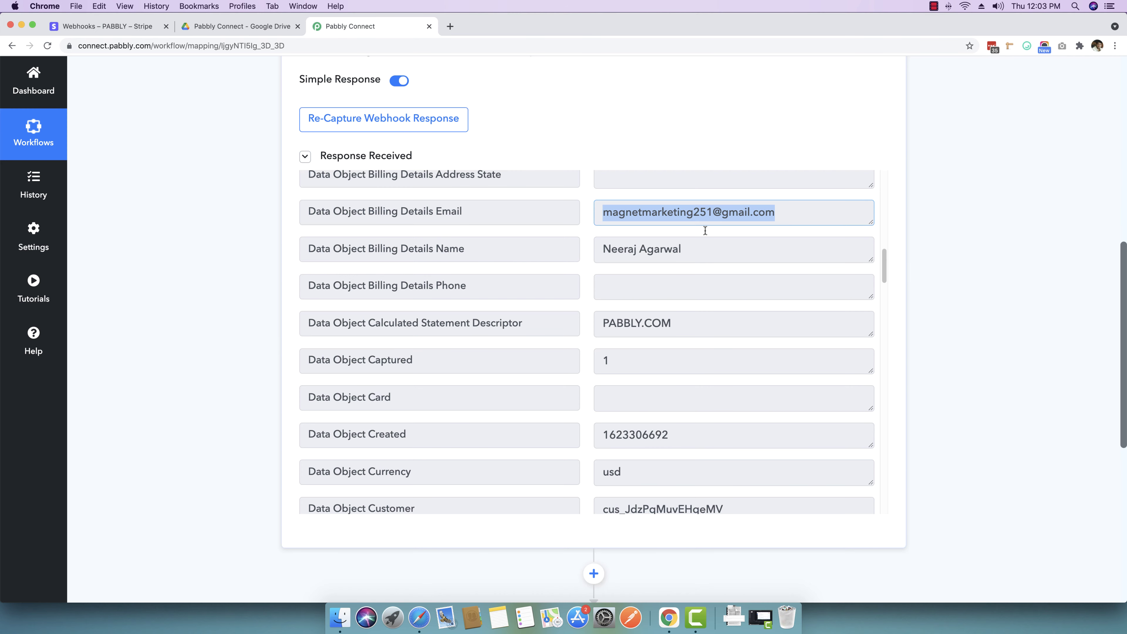
Step: Expand step 2 and choose Google Drive as the action app
scroll(1037, 334, down, 6)
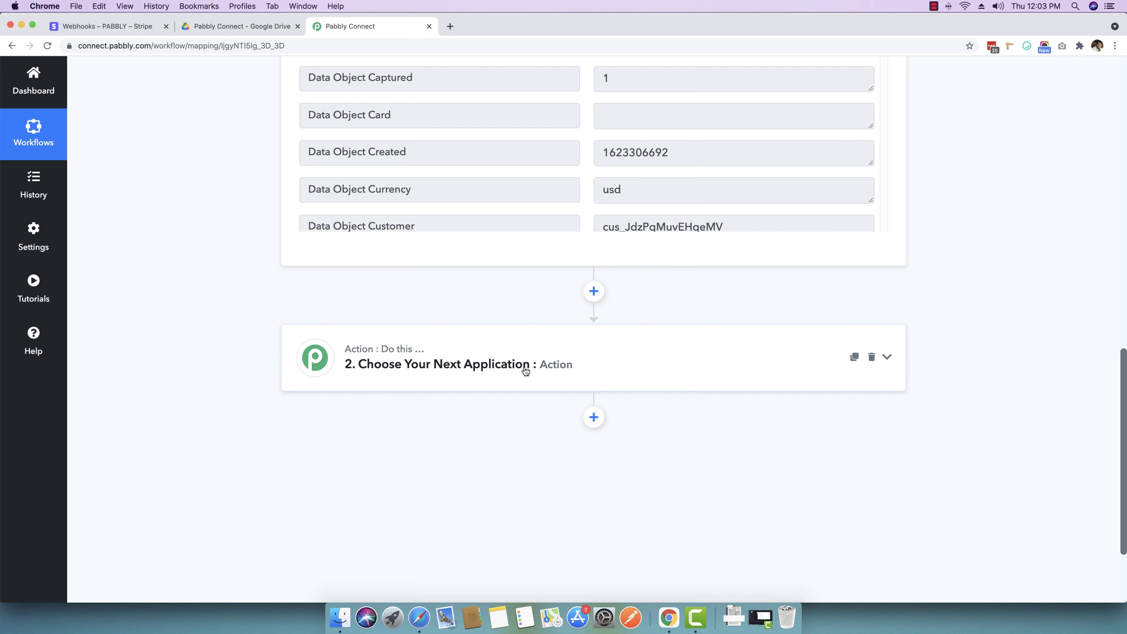
click(598, 366)
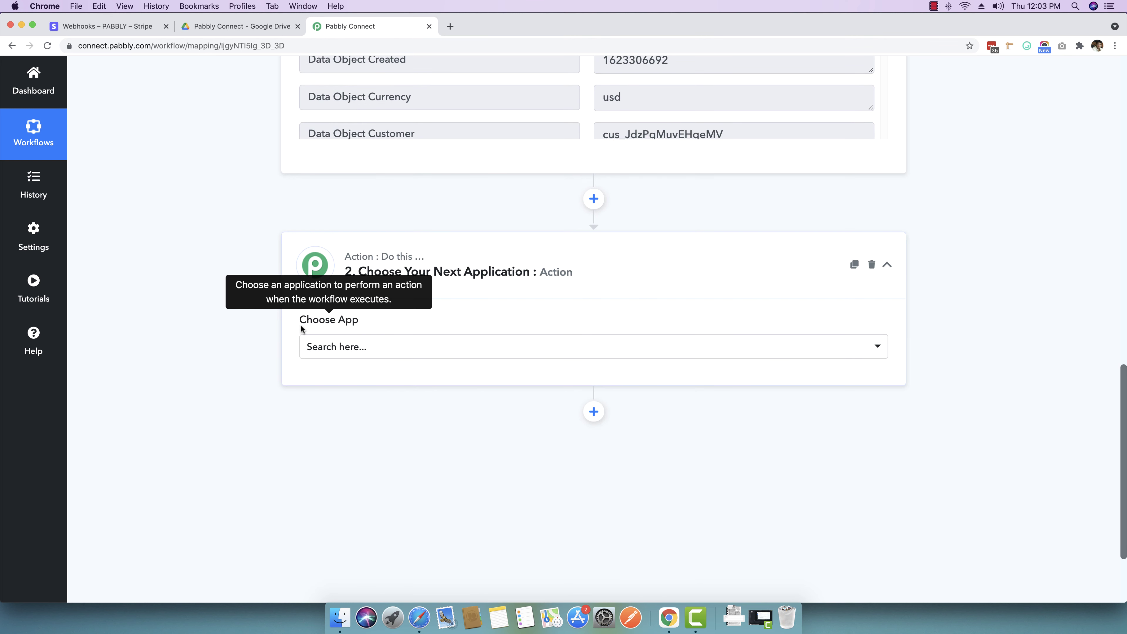
click(354, 352)
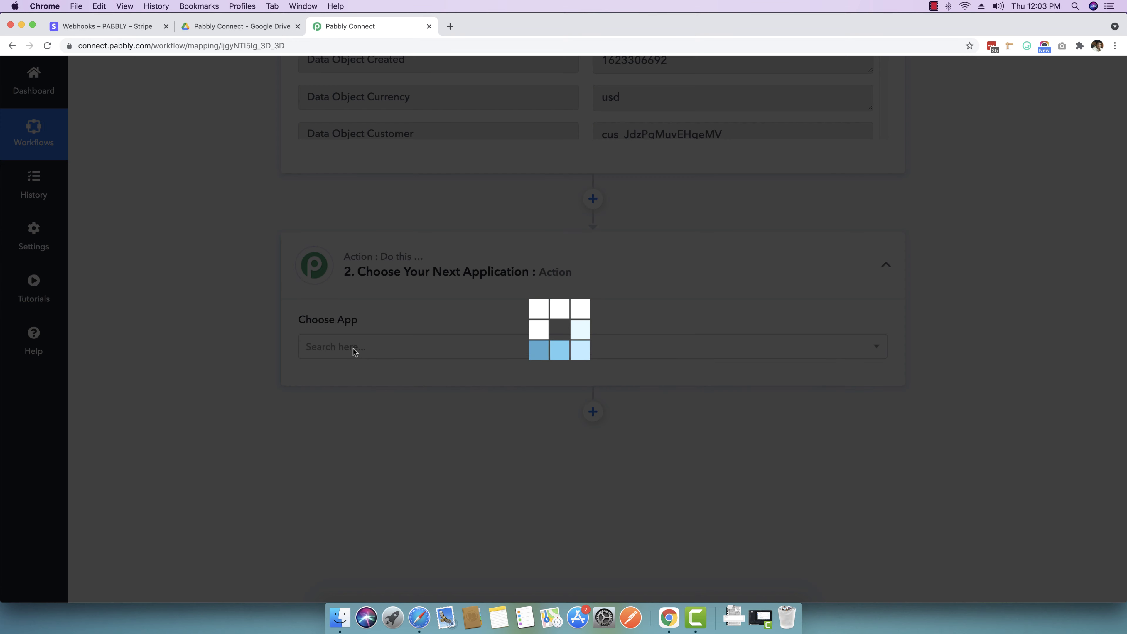
text(google drive)
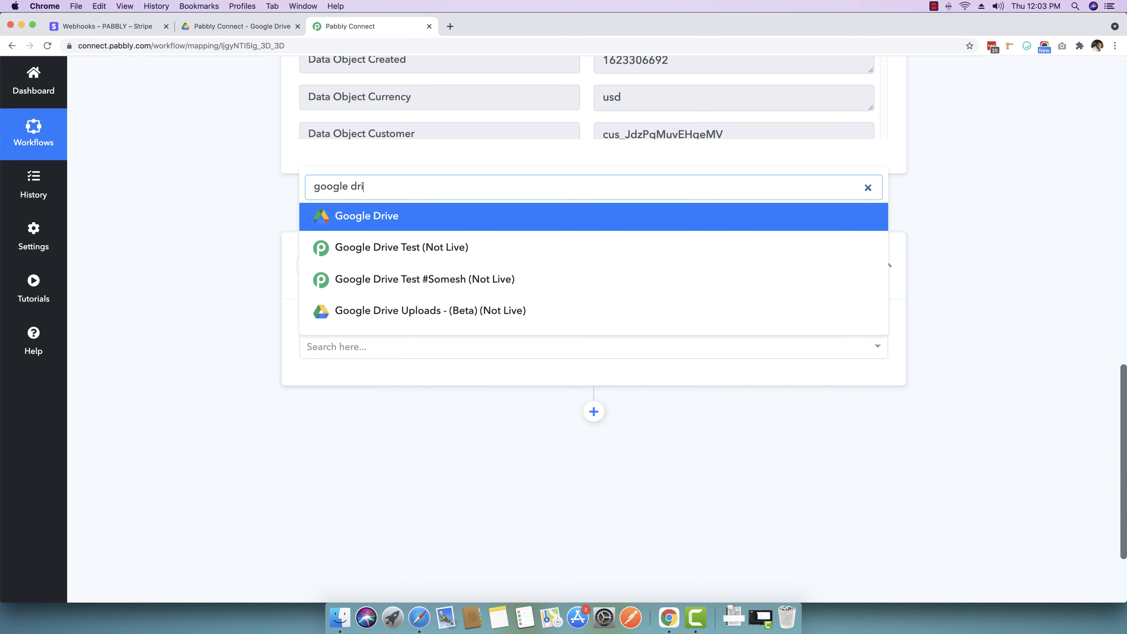
click(414, 222)
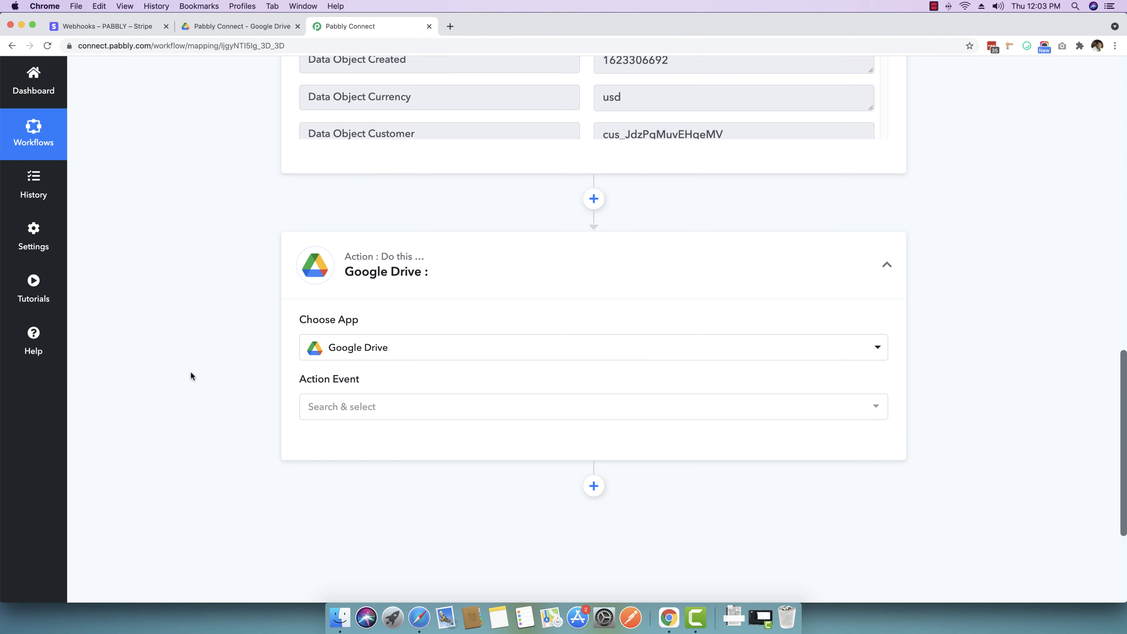
Step: Search 'share' and pick Share a File as the action event
click(365, 315)
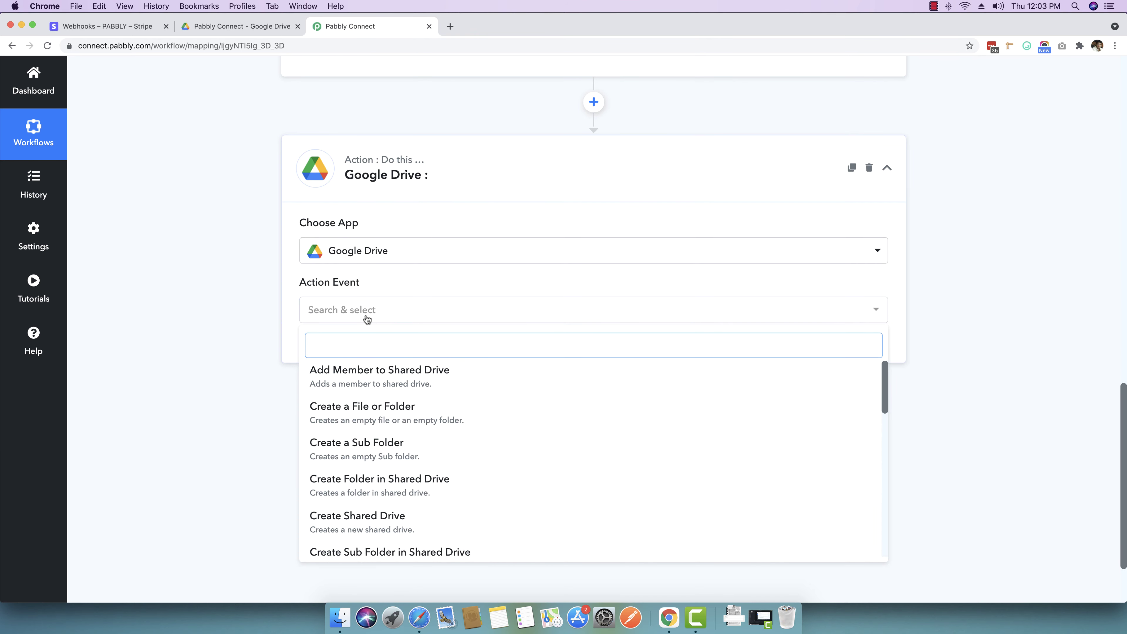
text(share)
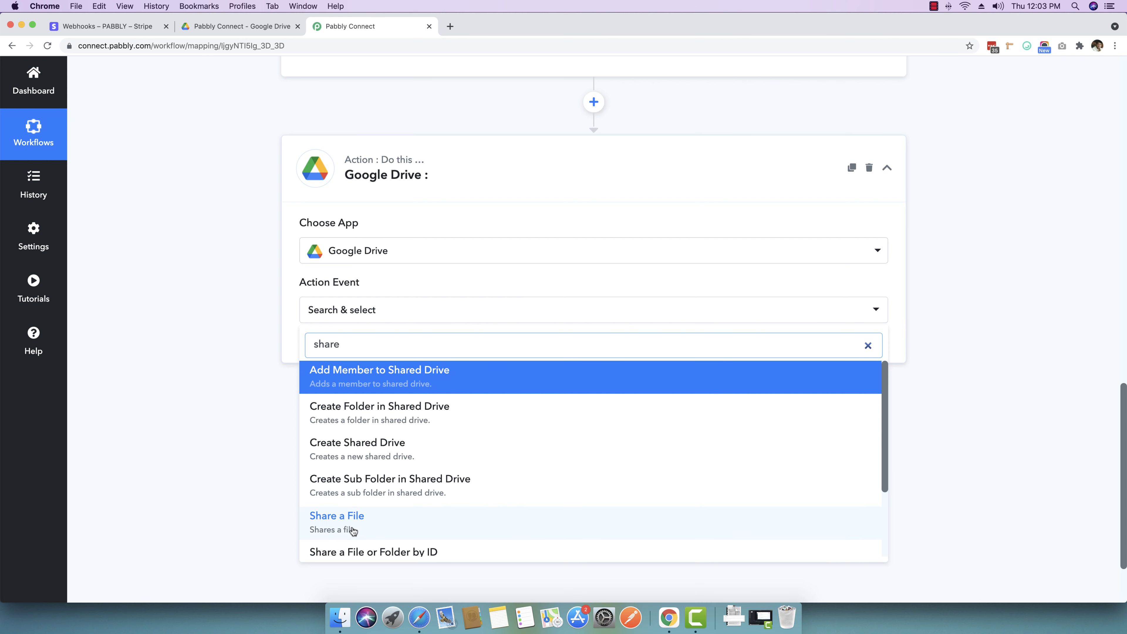
scroll(346, 528, down, 1)
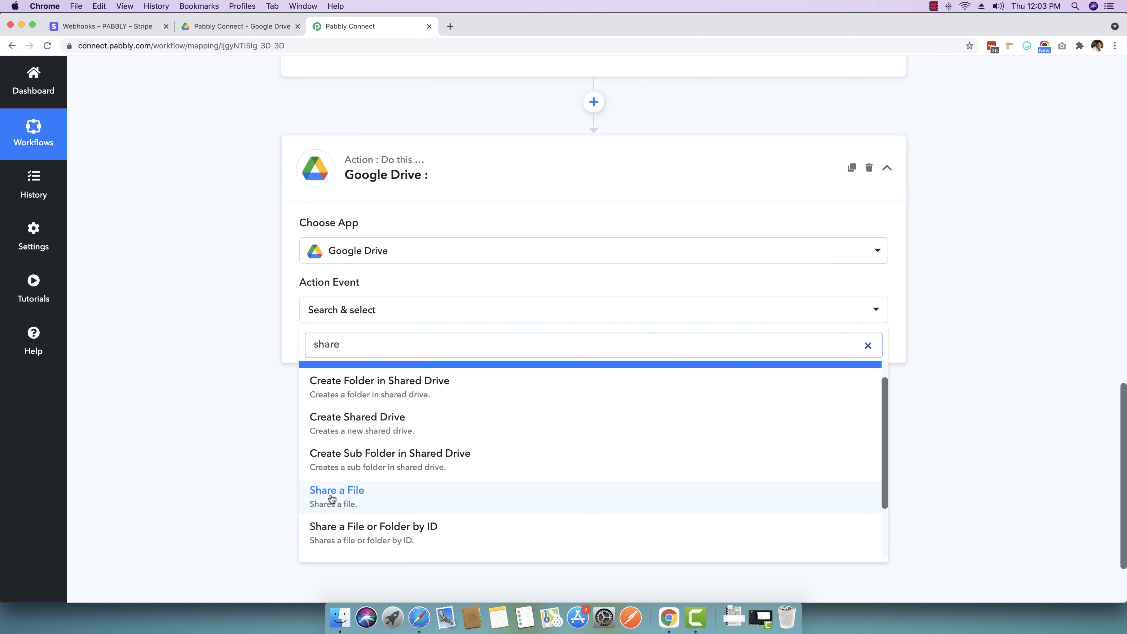
click(352, 500)
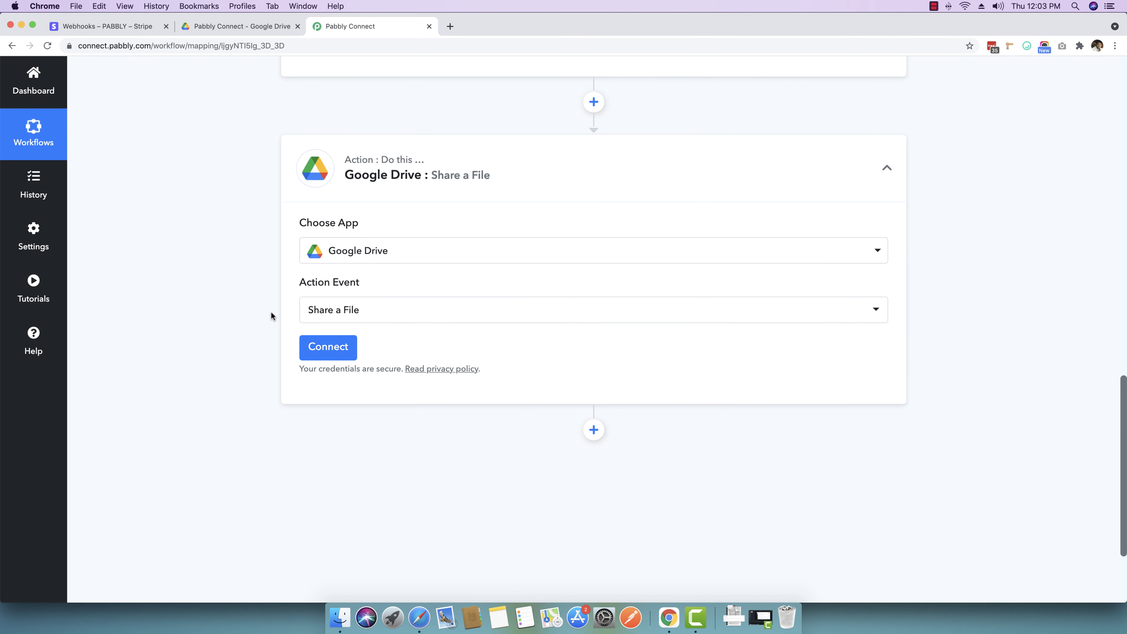
scroll(244, 340, up, 3)
scroll(244, 342, up, 5)
scroll(244, 341, down, 6)
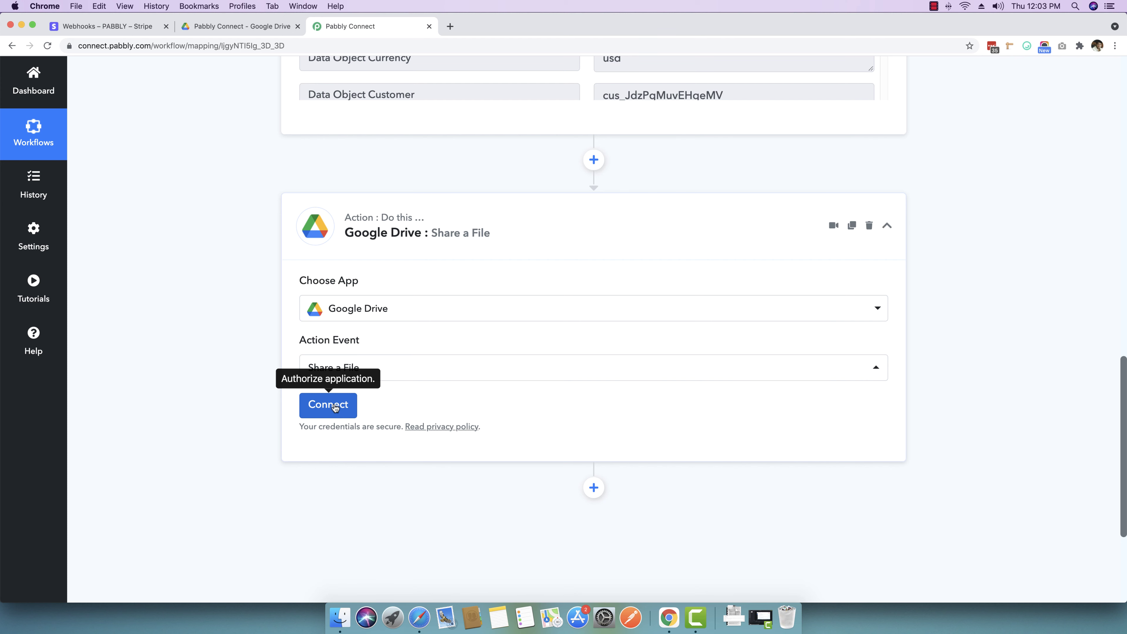
Step: Add a new Google Drive connection, keeping the default name Google Drive #22
click(335, 408)
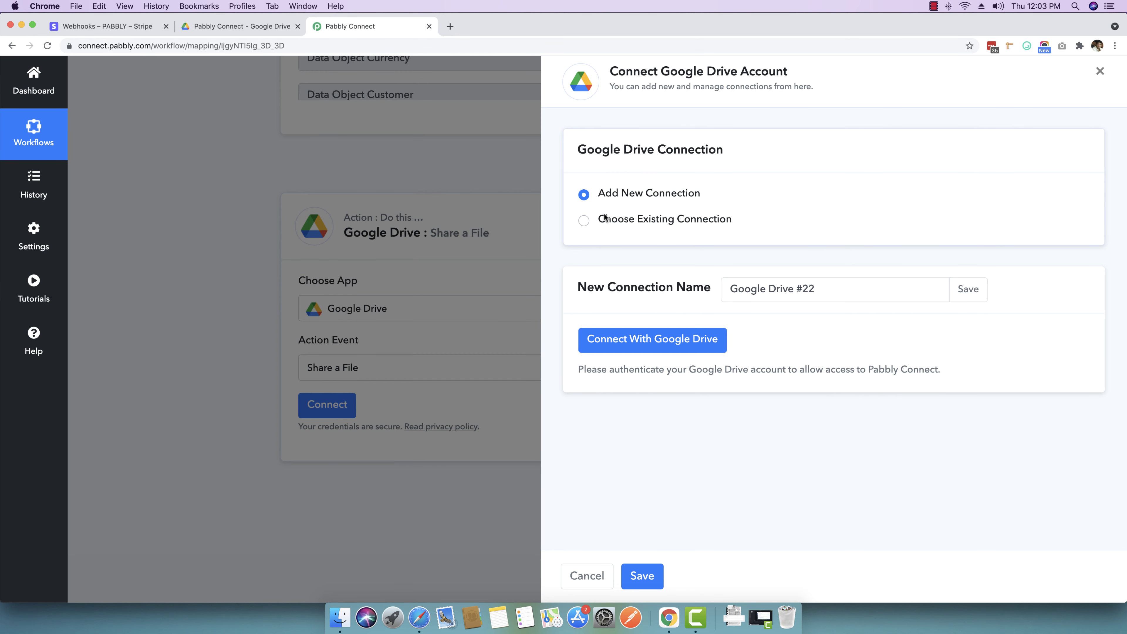
click(585, 222)
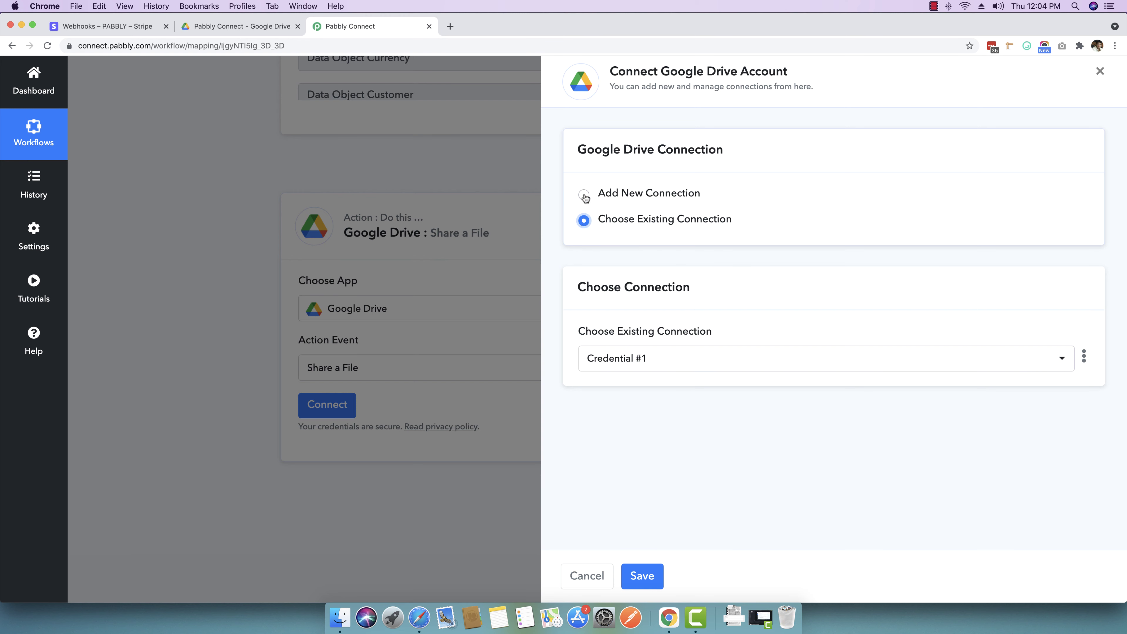
click(585, 197)
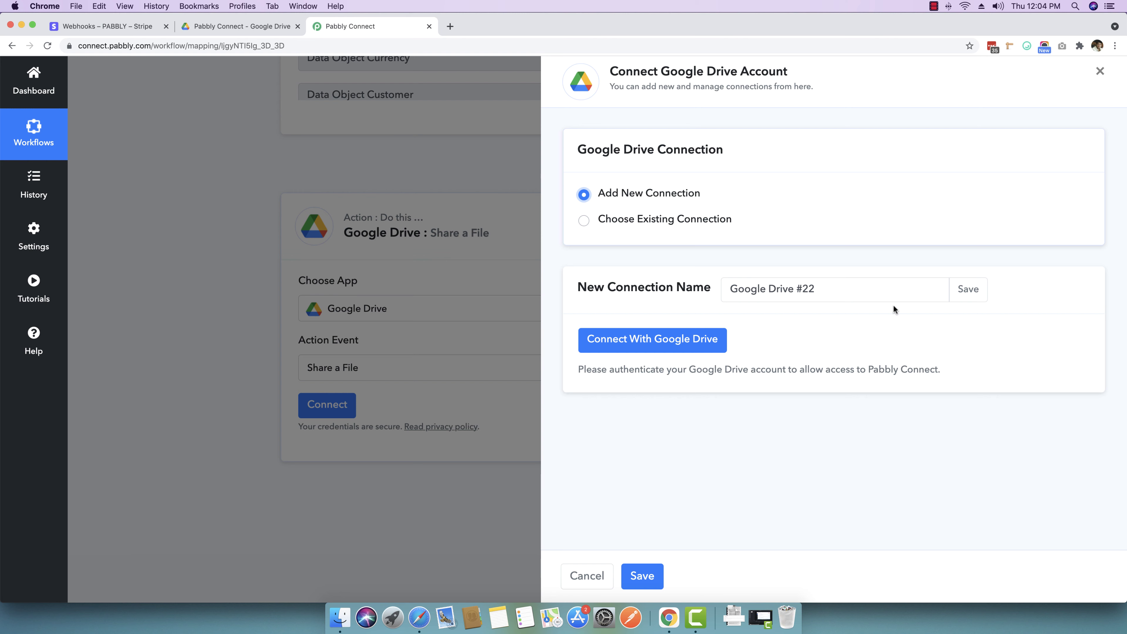
triple_click(850, 290)
click(860, 290)
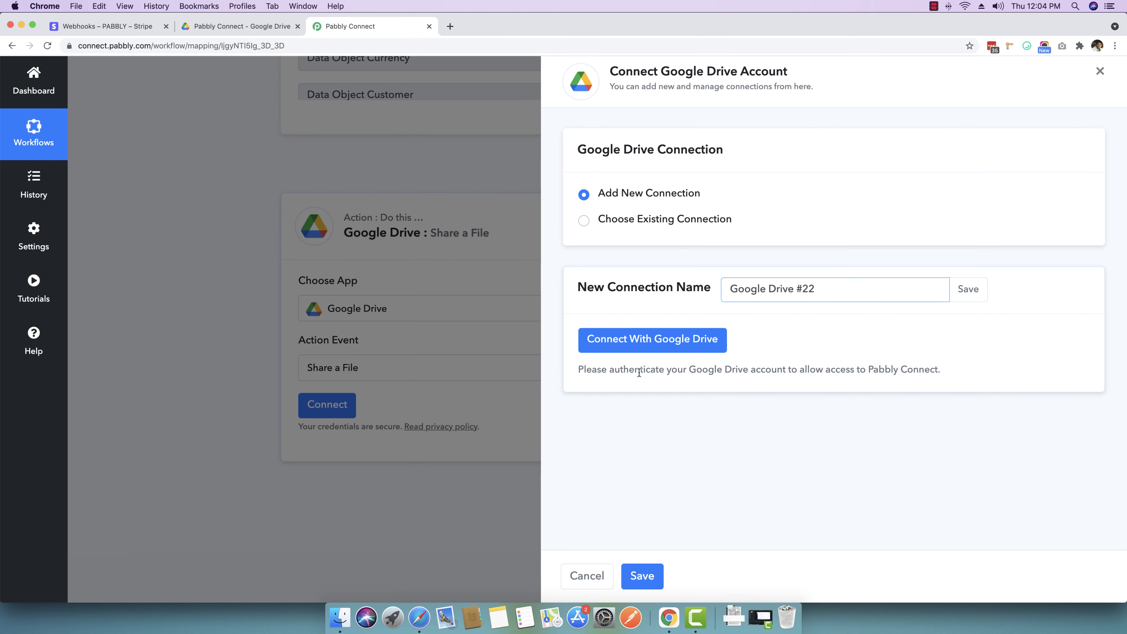
Step: Sign in with the Google account and allow Pabbly Connect access to Drive
click(630, 340)
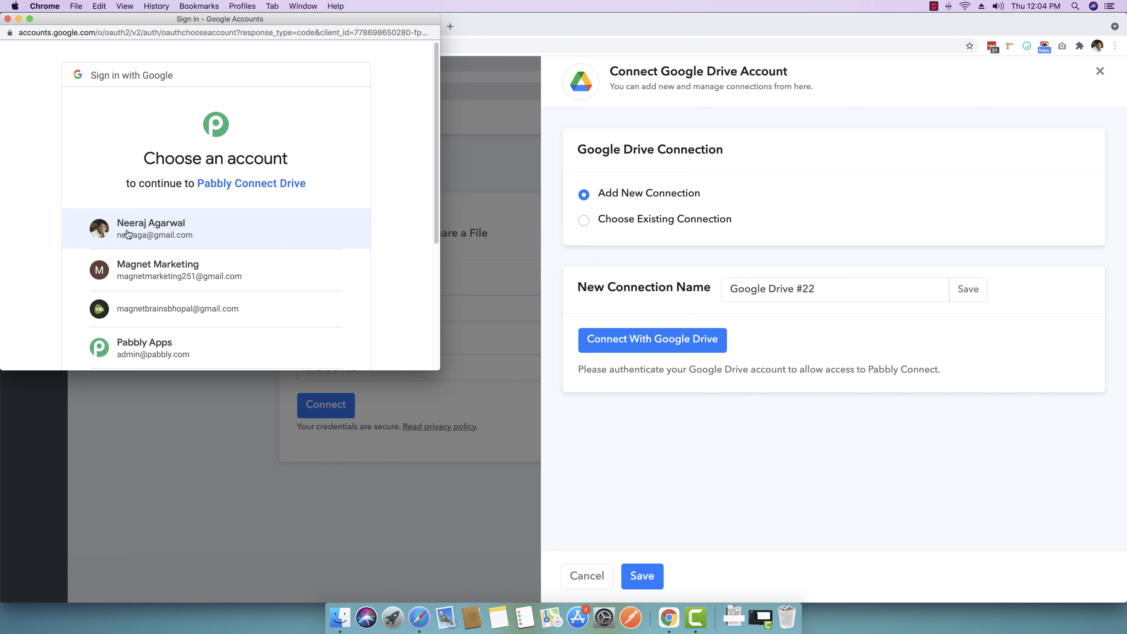
click(193, 239)
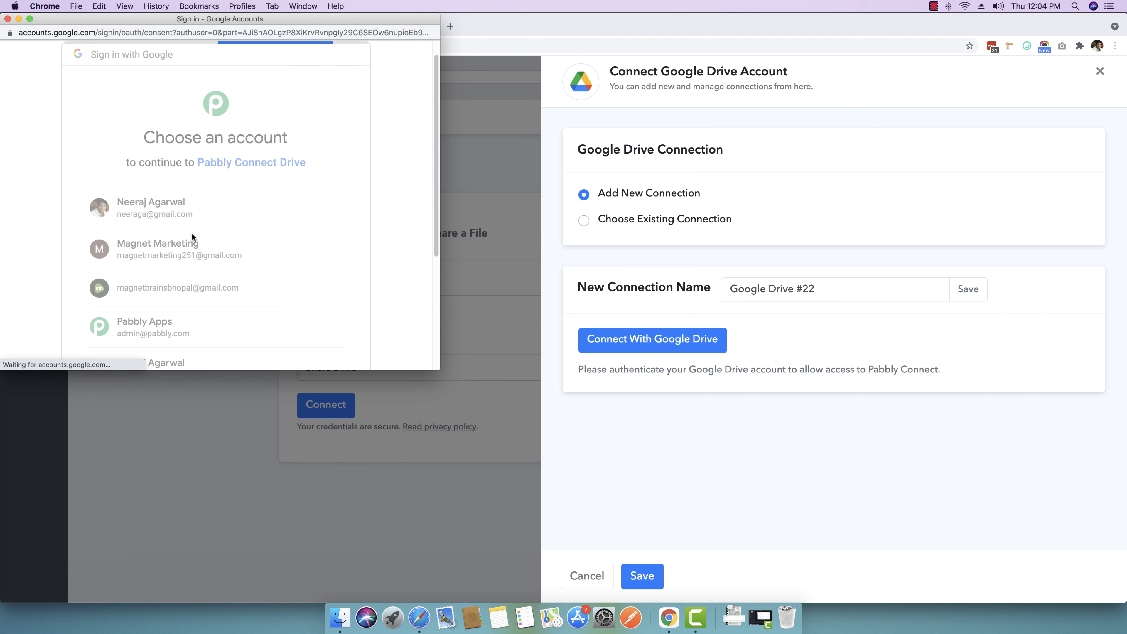
scroll(191, 232, down, 5)
scroll(192, 233, down, 2)
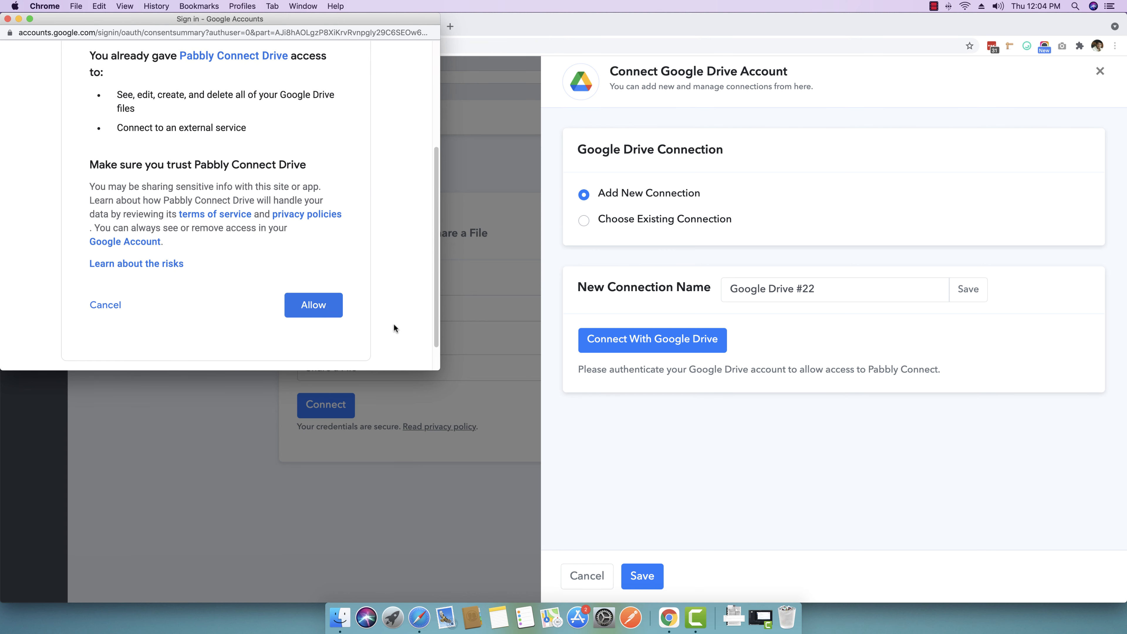
click(313, 305)
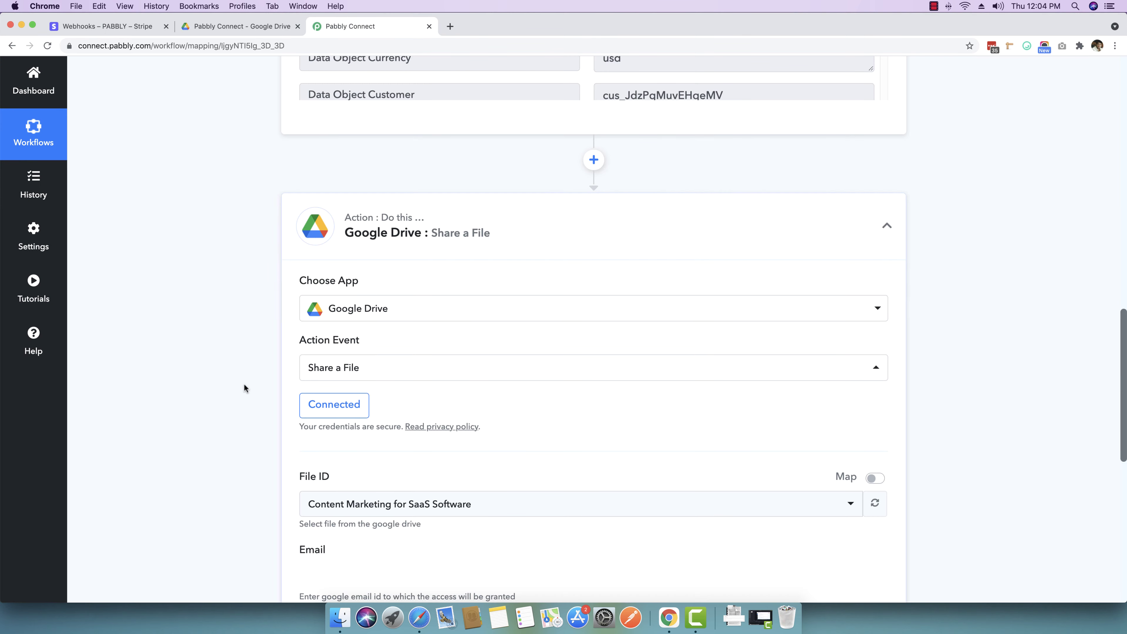
scroll(233, 397, down, 4)
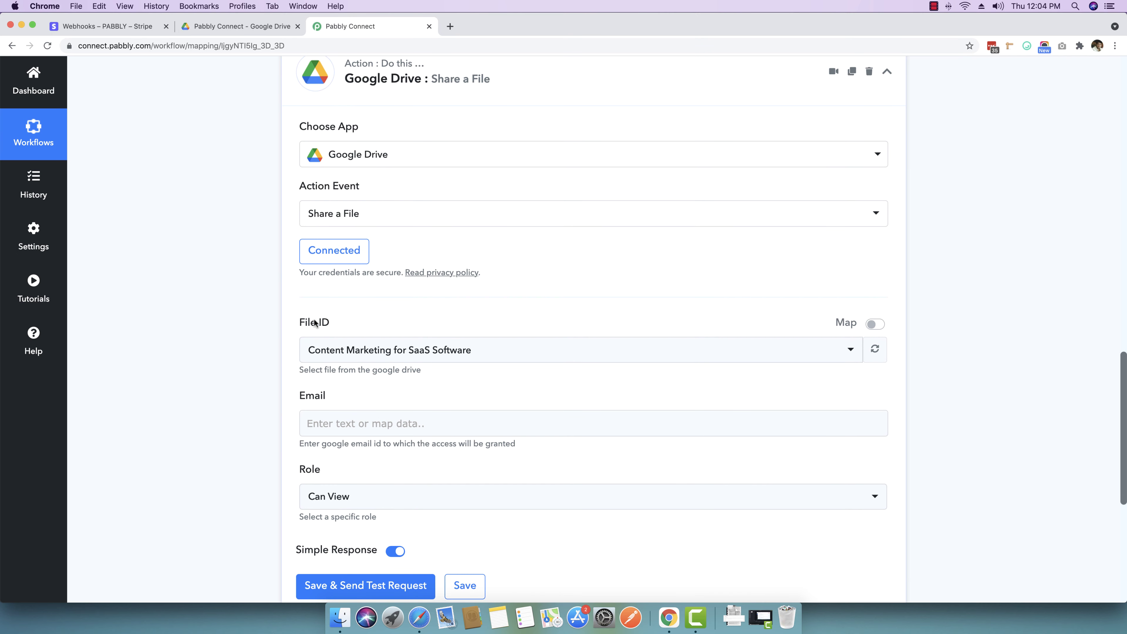
click(246, 27)
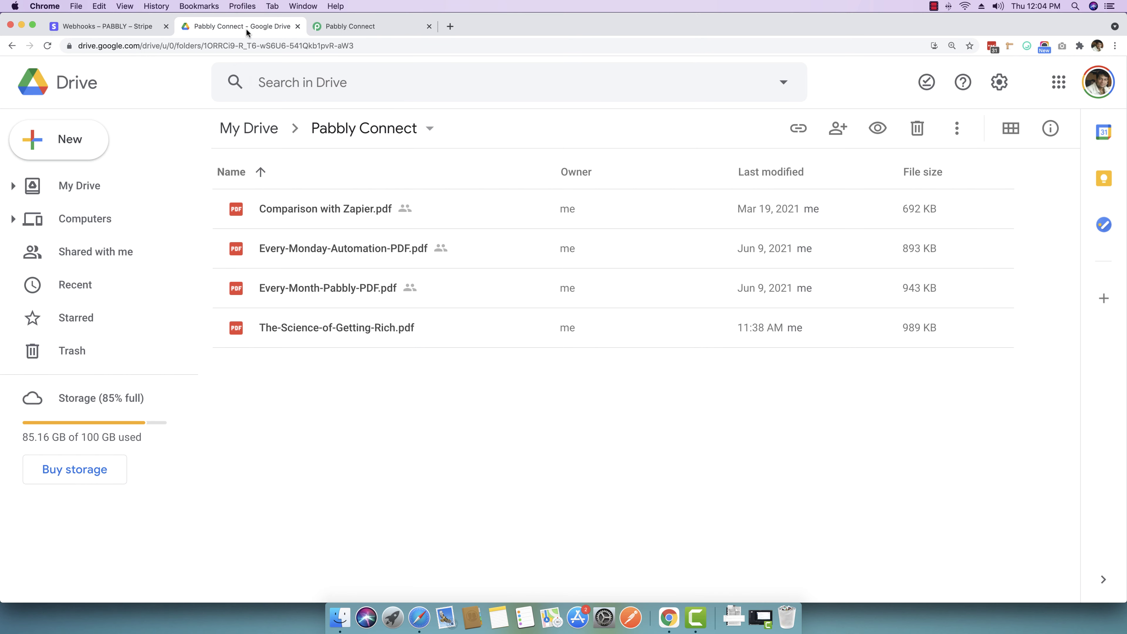
Step: Search the File ID list and pick The-Science-of-Getting-Rich.pdf
click(390, 27)
click(364, 354)
text(the )
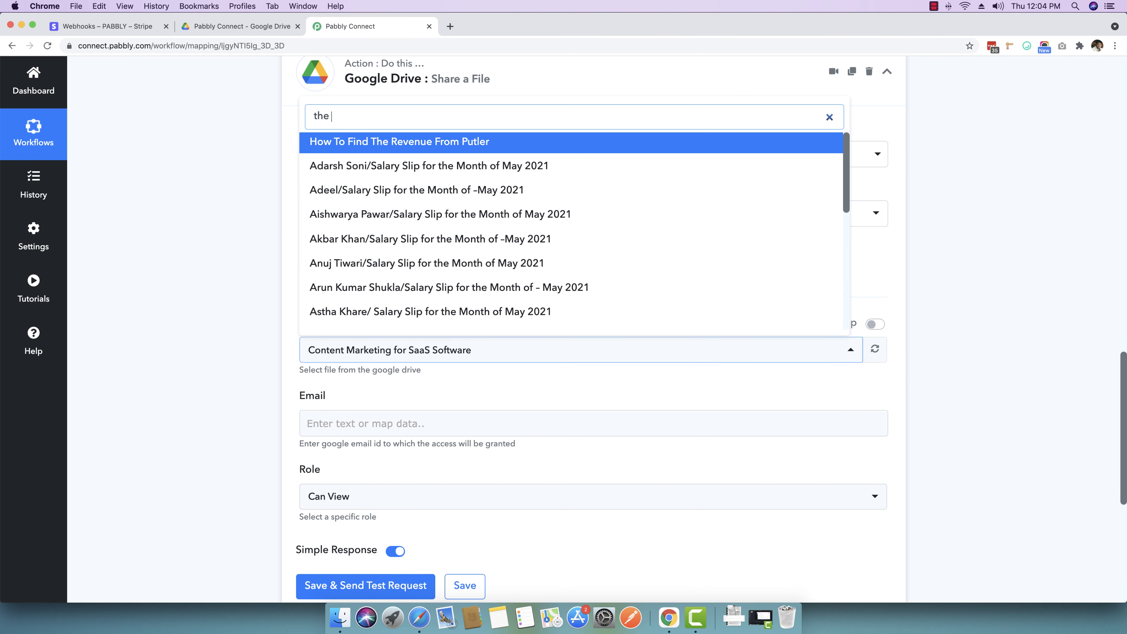
text(scie)
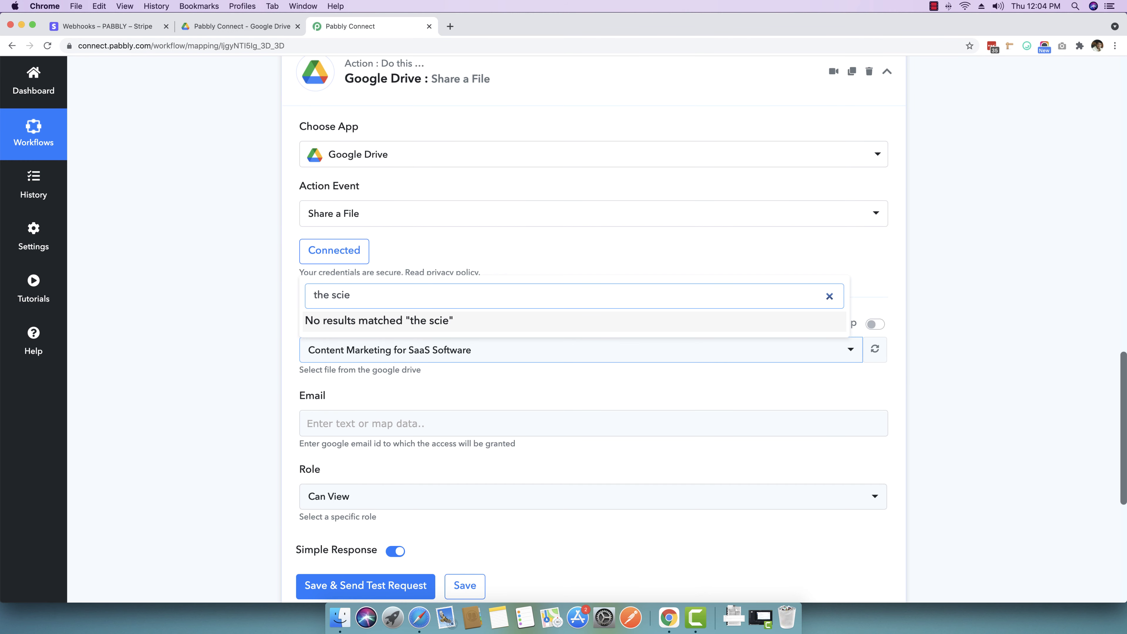
key(BackSpace)
key(BackSpace)
key(BackSpace)
key(BackSpace)
text(-)
key(BackSpace)
key(BackSpace)
key(BackSpace)
key(BackSpace)
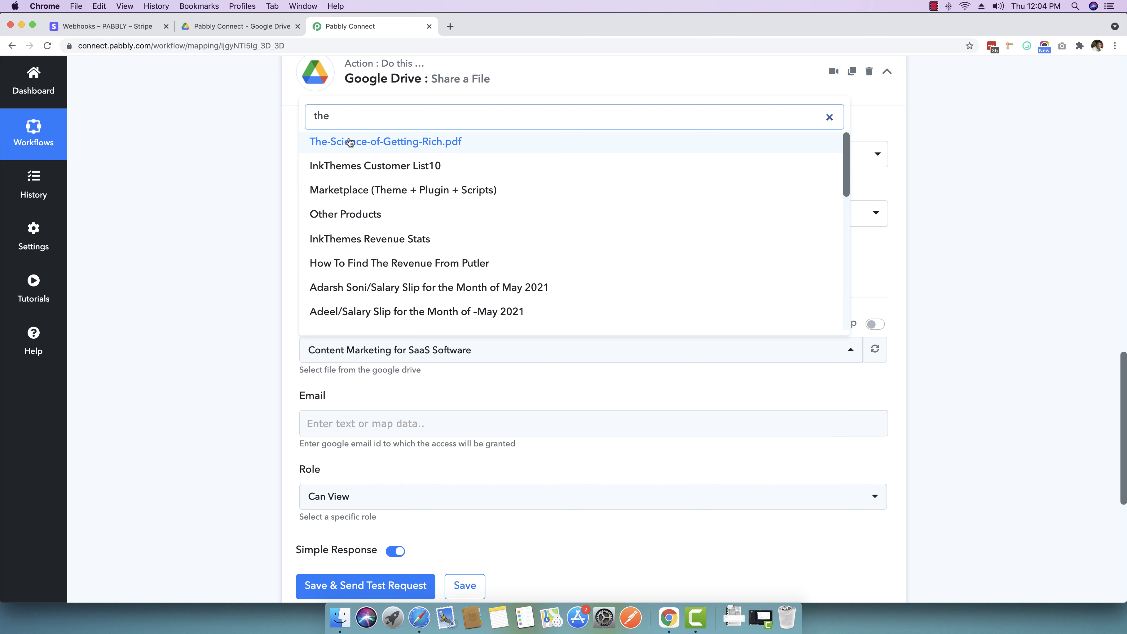
click(363, 143)
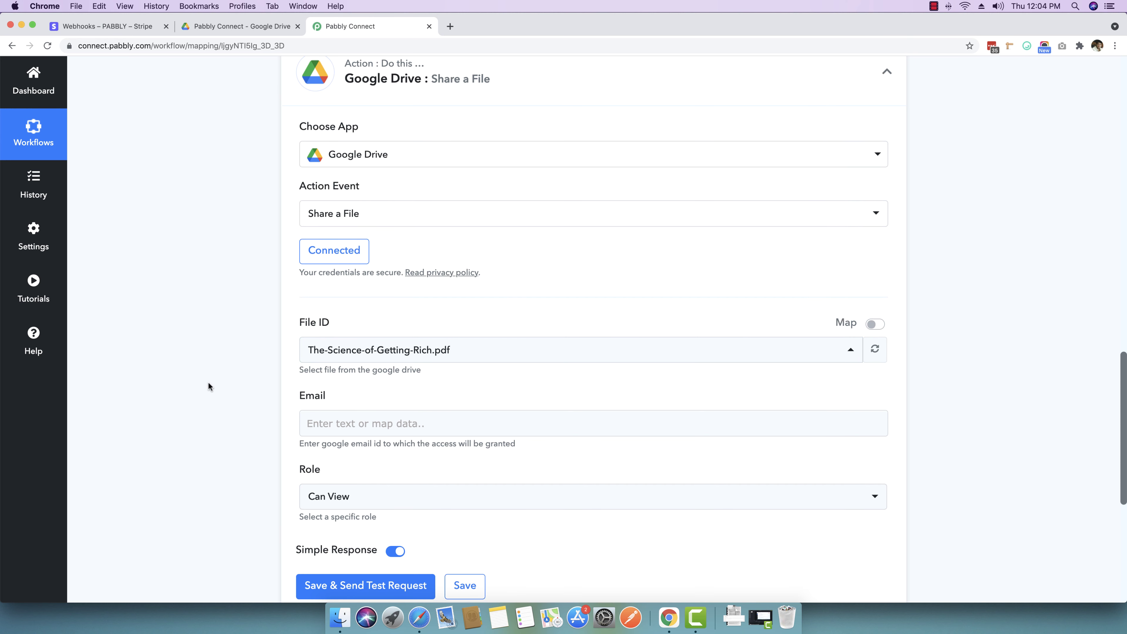
scroll(209, 386, down, 3)
Step: Copy the buyer's billing email from the Stripe trigger response
click(337, 330)
scroll(237, 353, up, 10)
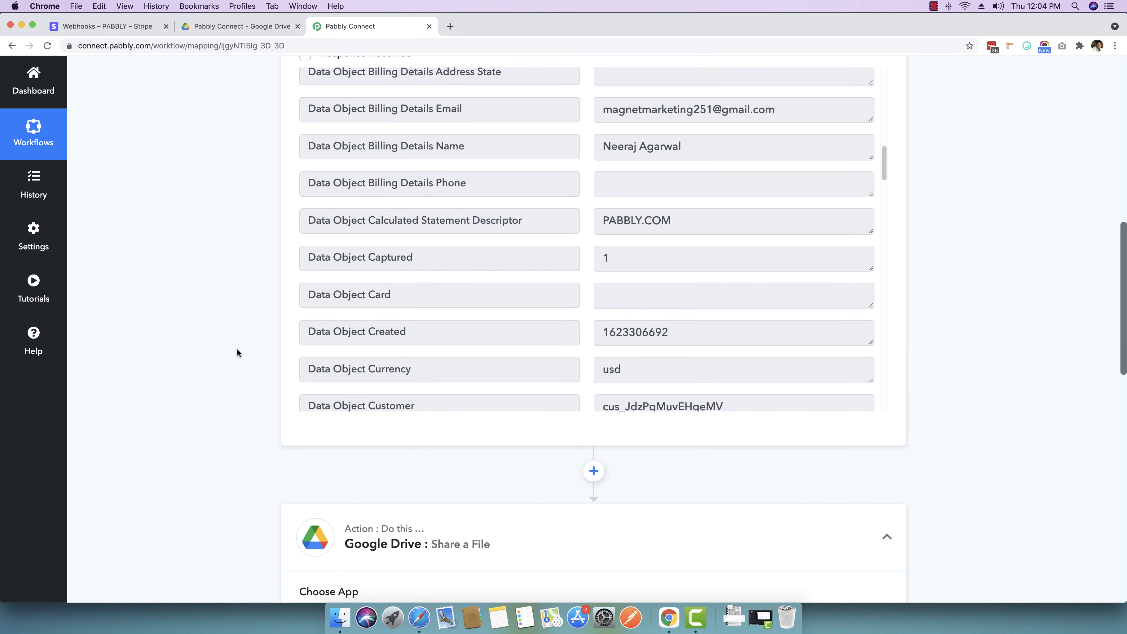
scroll(237, 348, up, 5)
scroll(199, 347, up, 4)
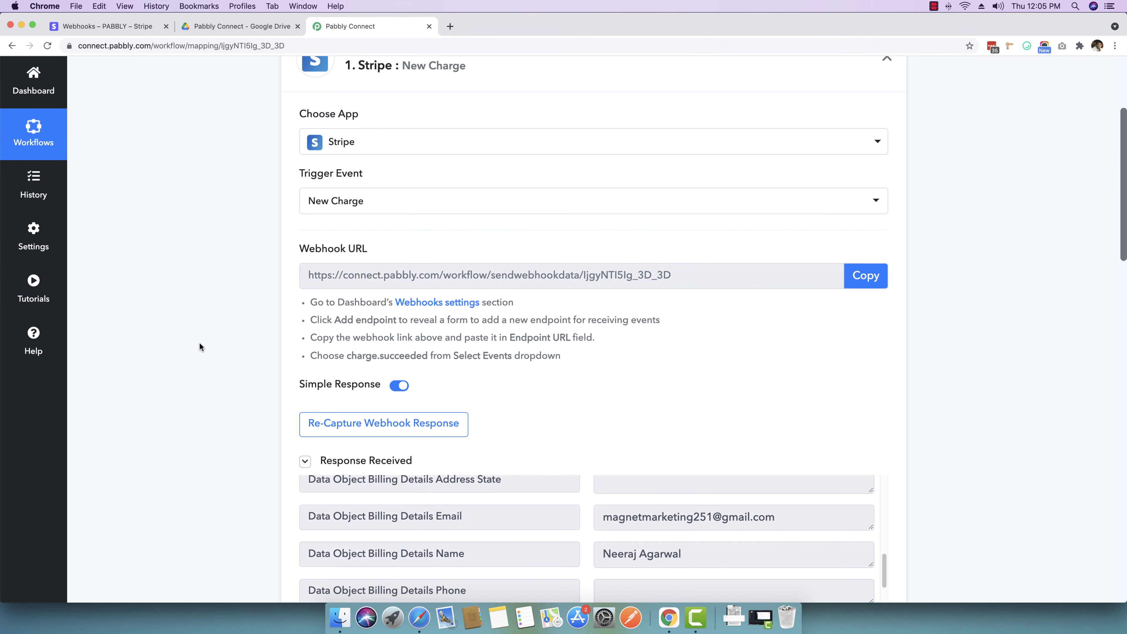
scroll(198, 397, down, 5)
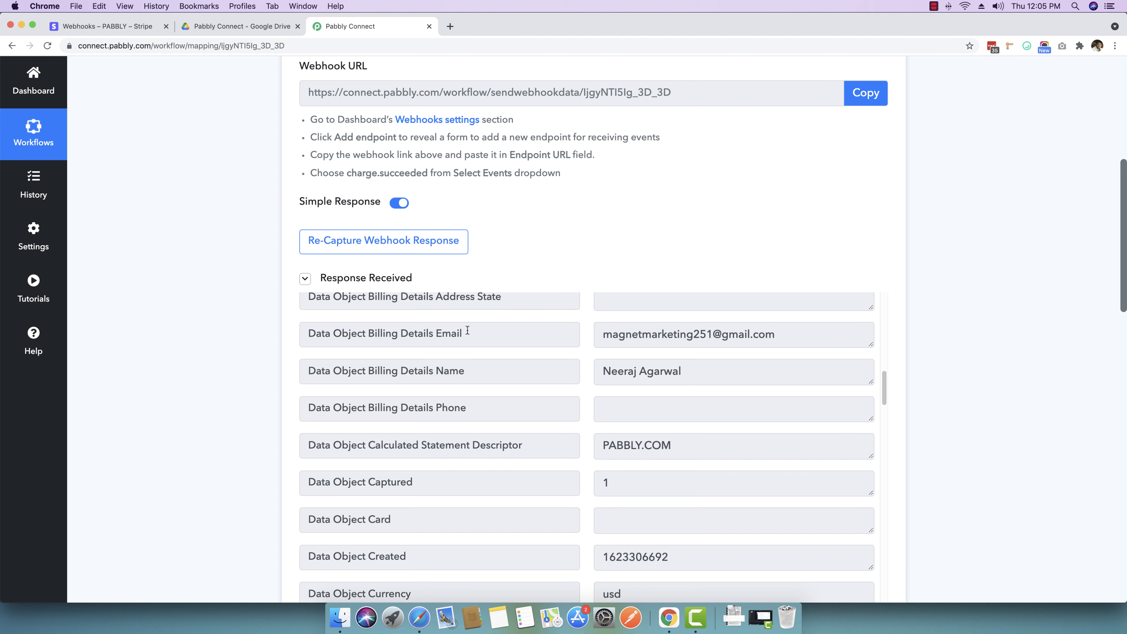
drag(607, 335, 808, 346)
right_click(721, 333)
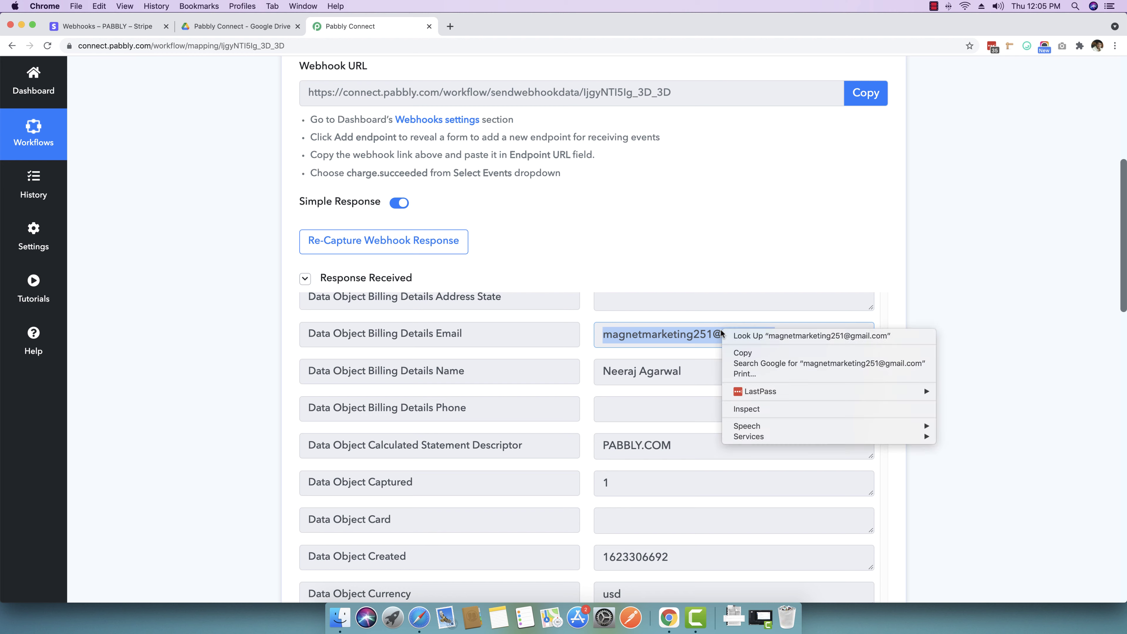
click(742, 353)
Step: Bring up the previous-step data options for the share's Email field
click(193, 372)
scroll(206, 389, down, 15)
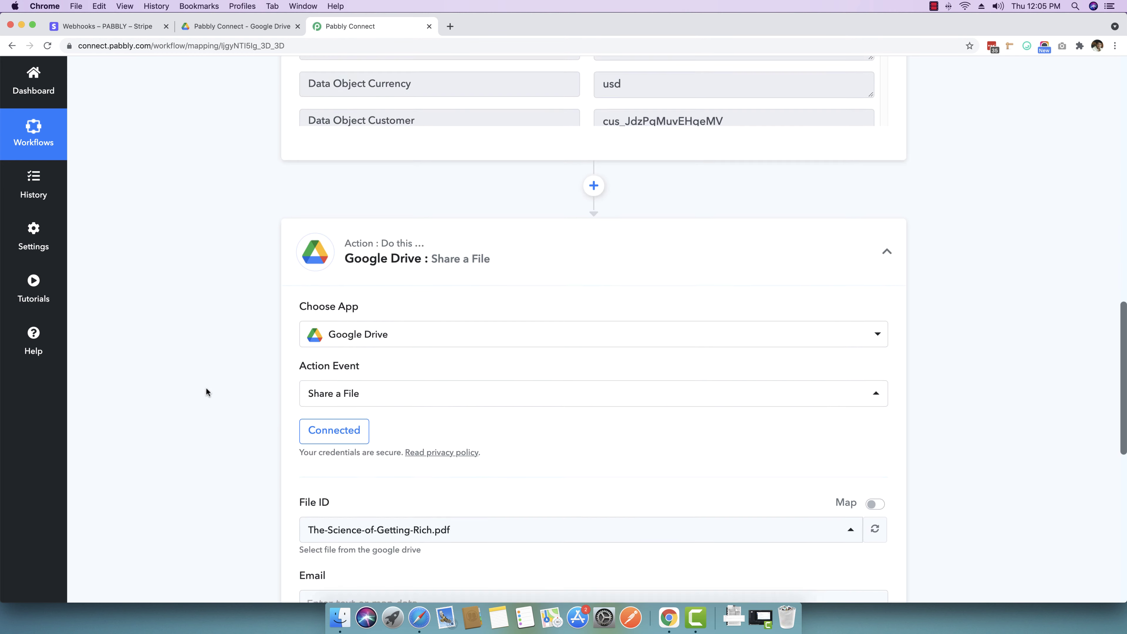
click(347, 312)
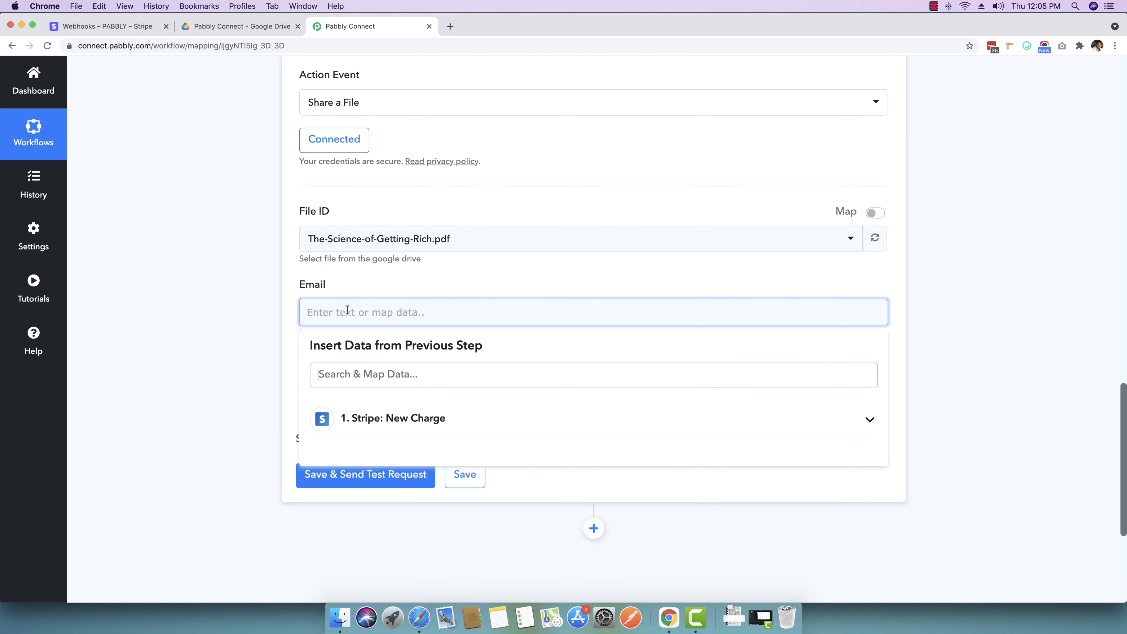
Step: Search previous-step data for 'mag' and map Stripe's Billing Details Email into Email
click(350, 373)
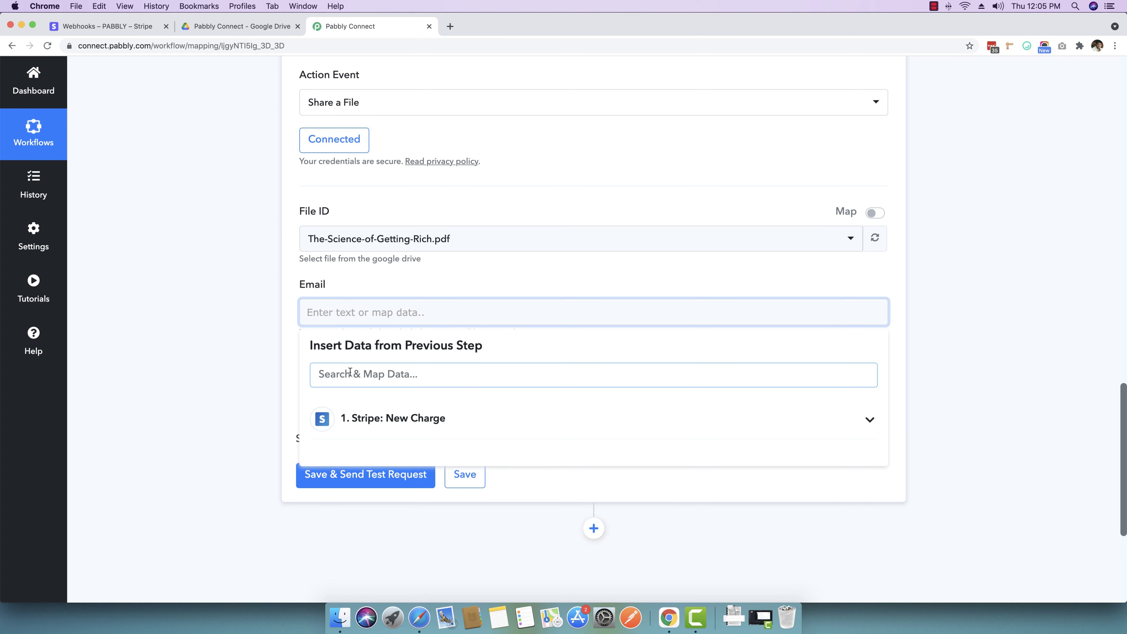
text(magne)
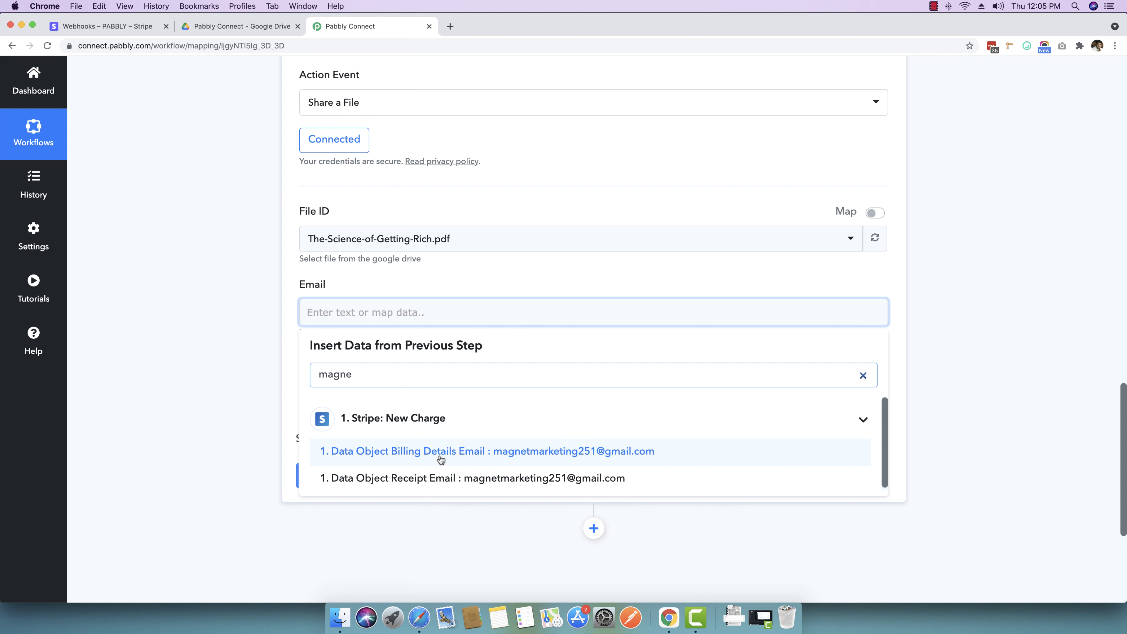
click(473, 459)
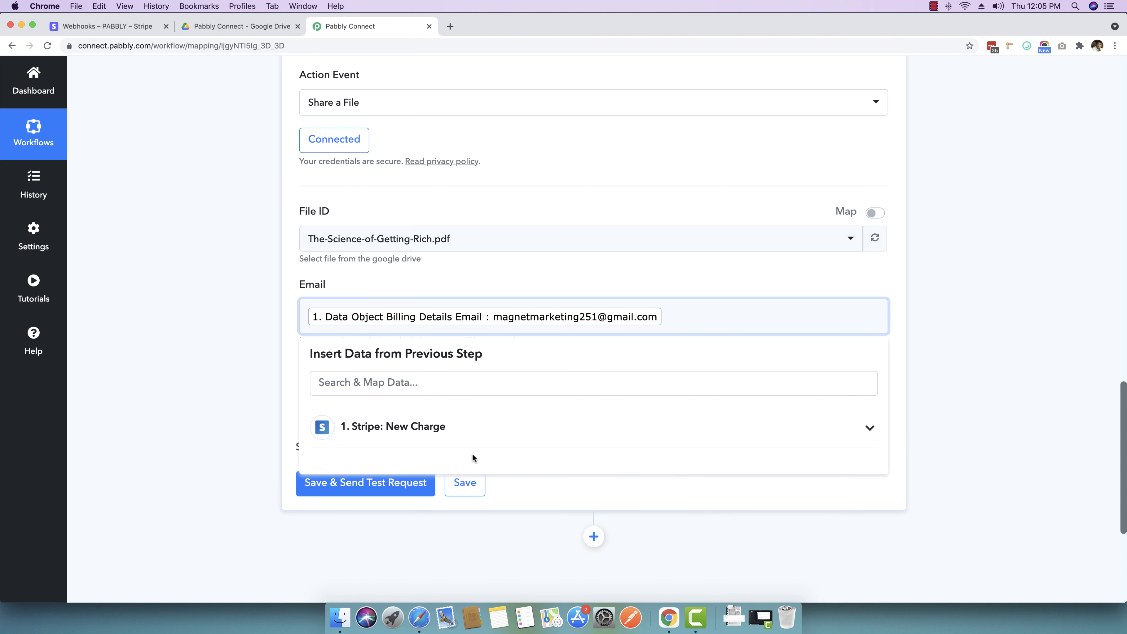
click(242, 406)
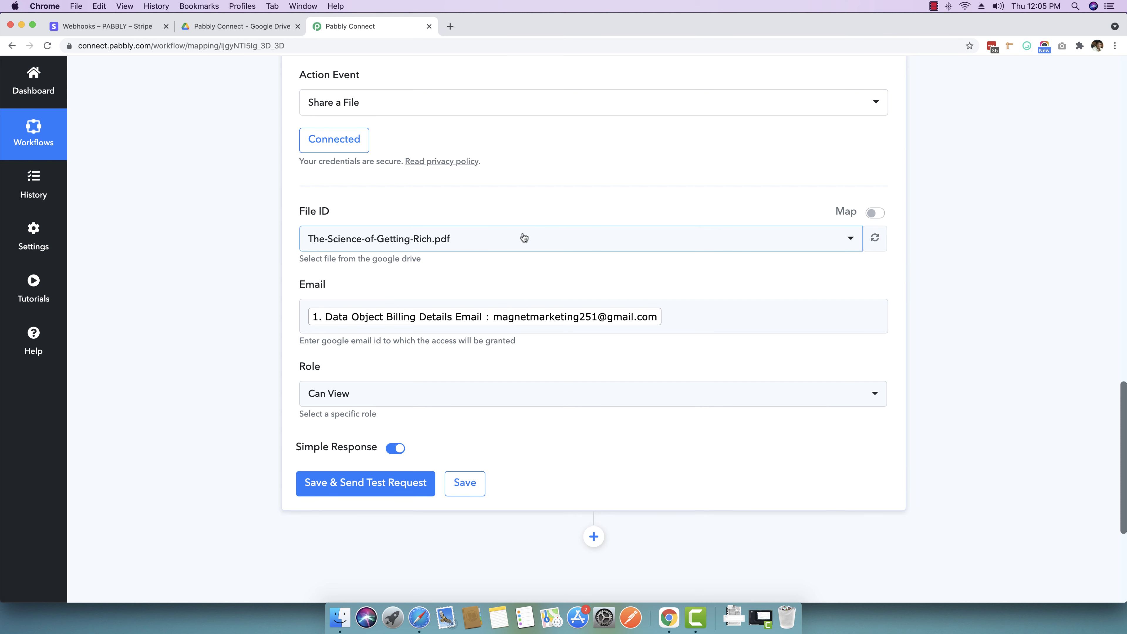
scroll(274, 352, down, 1)
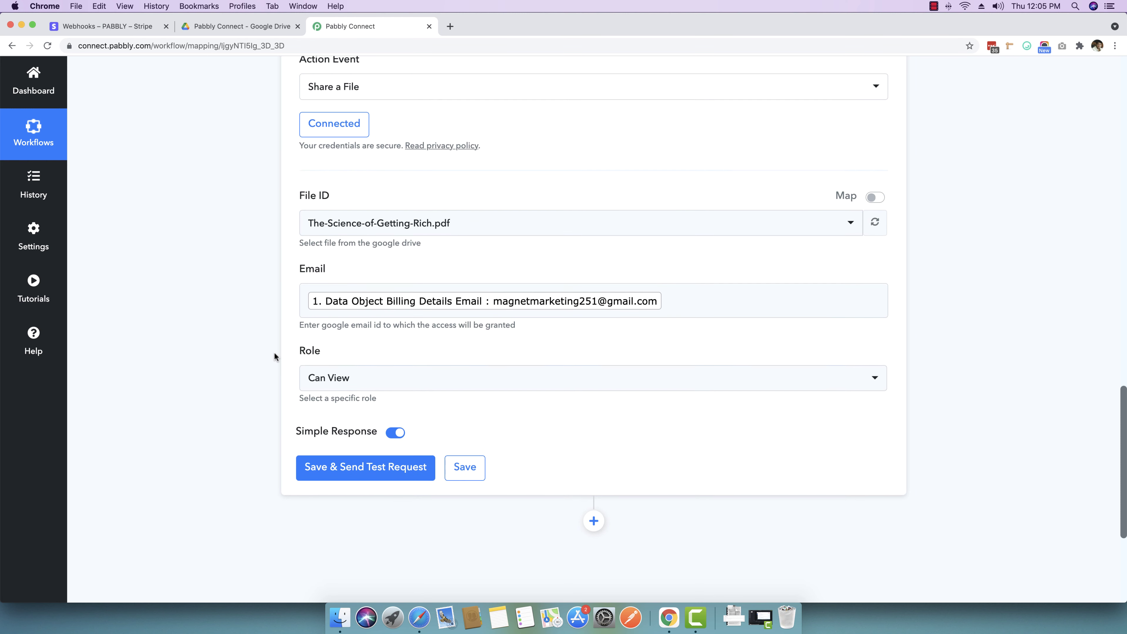
click(347, 378)
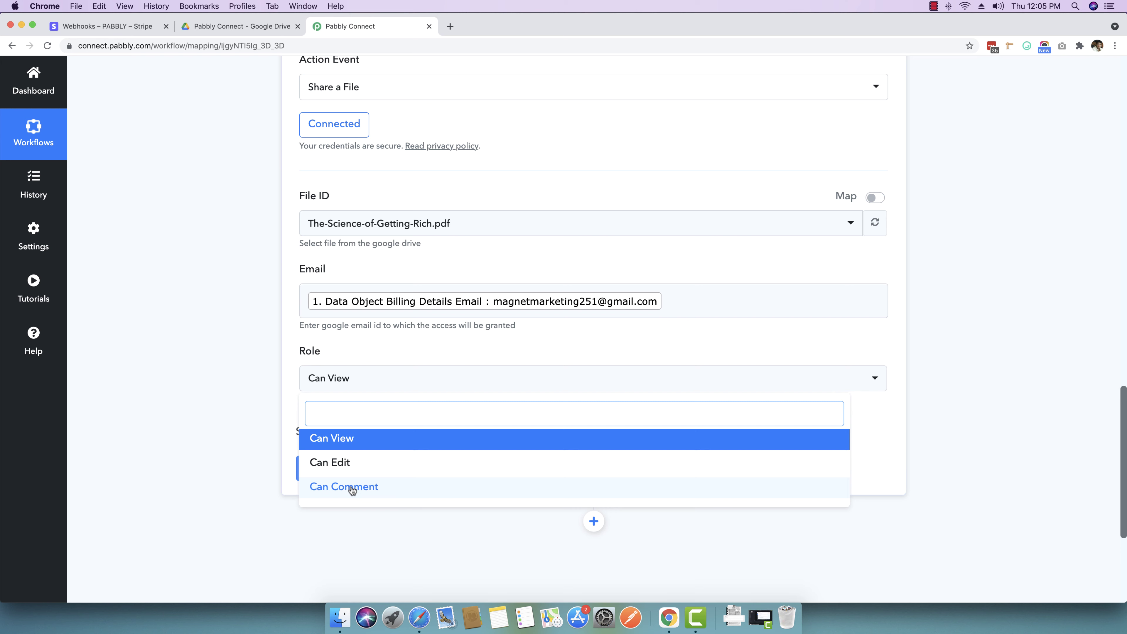
click(374, 440)
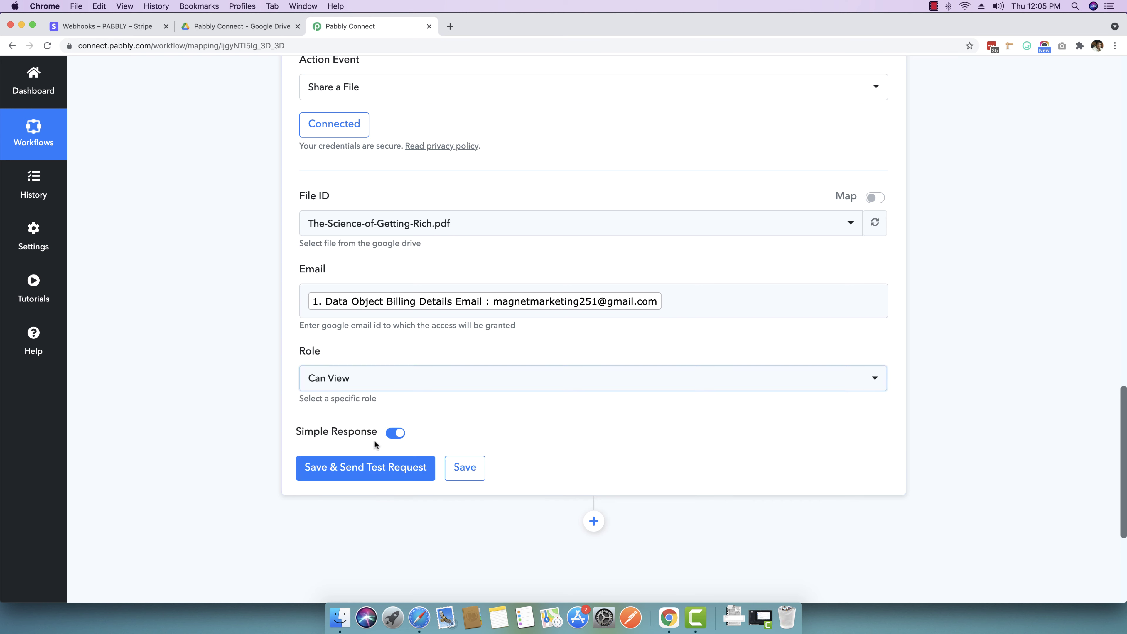
click(198, 439)
scroll(198, 440, up, 1)
click(330, 328)
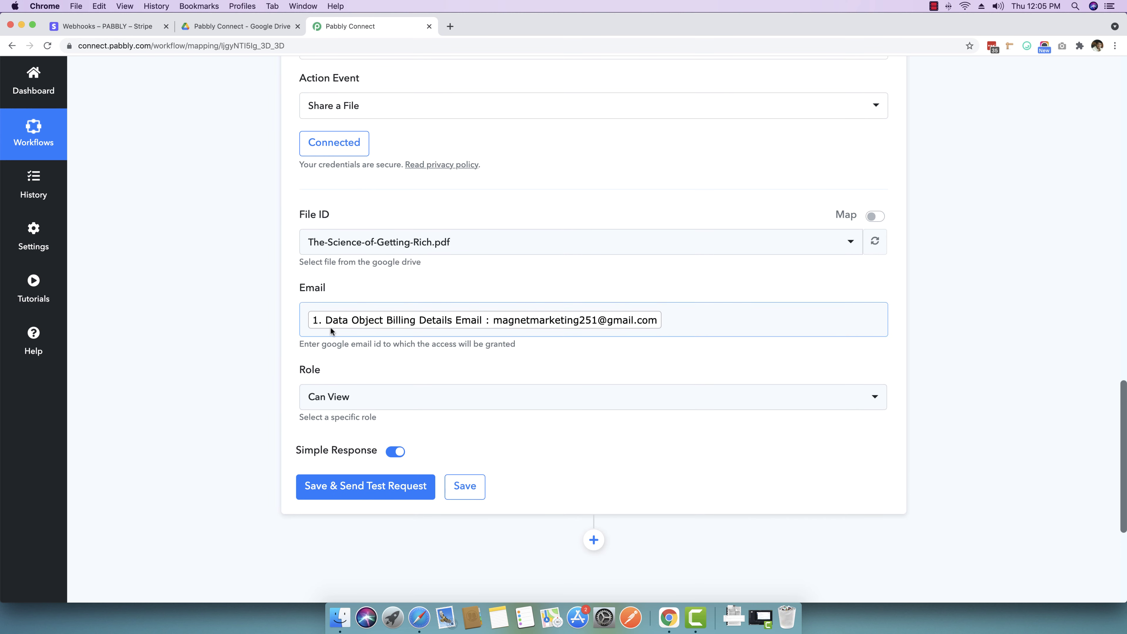
click(164, 457)
scroll(165, 457, down, 5)
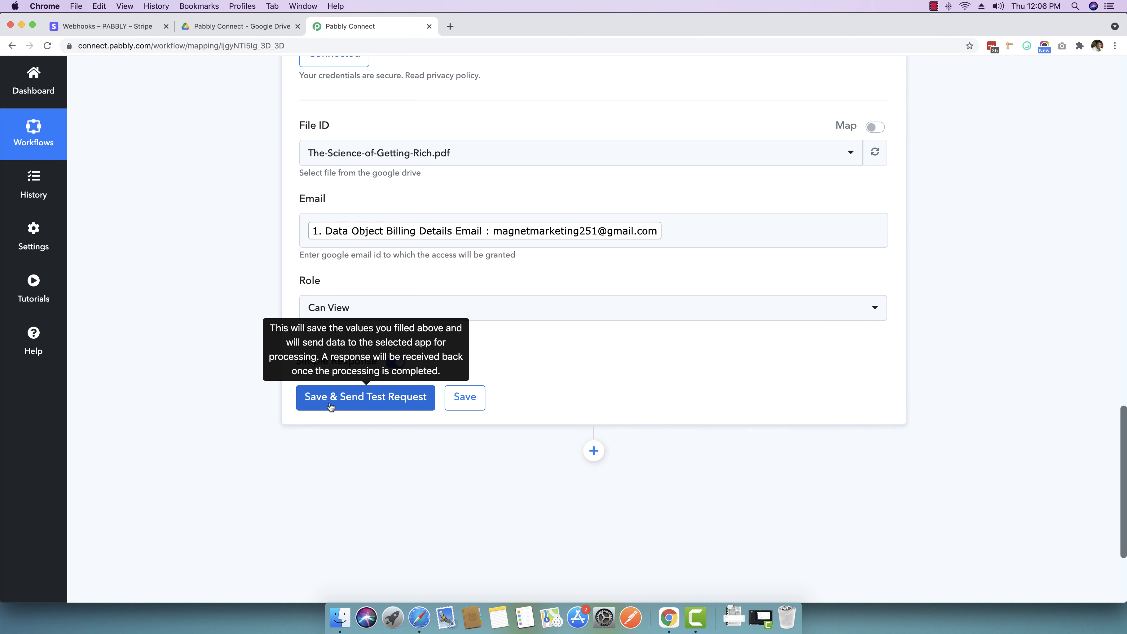
scroll(190, 245, up, 3)
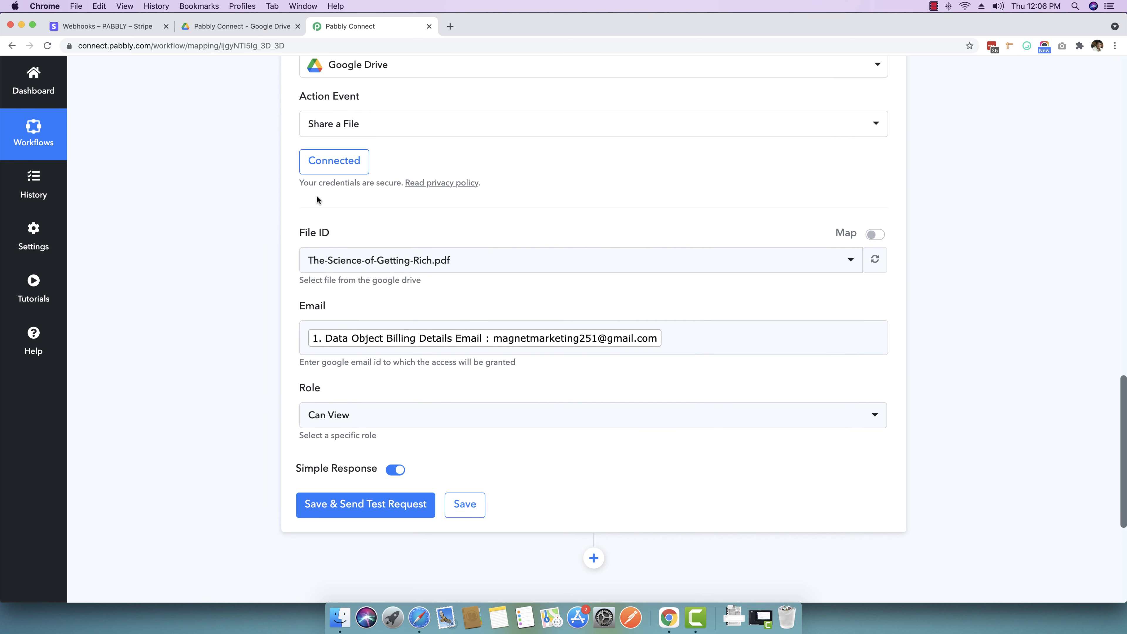
Step: Open gmail.com in a new tab and switch to the buyer's Google account mailbox
click(450, 27)
text(gmail.com)
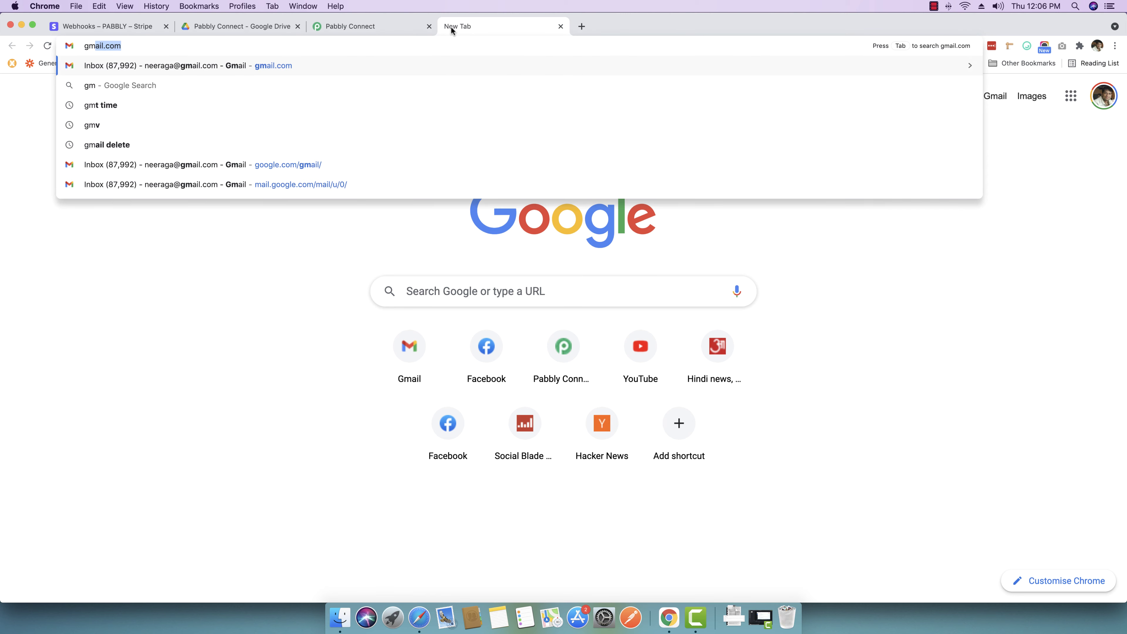
key(Return)
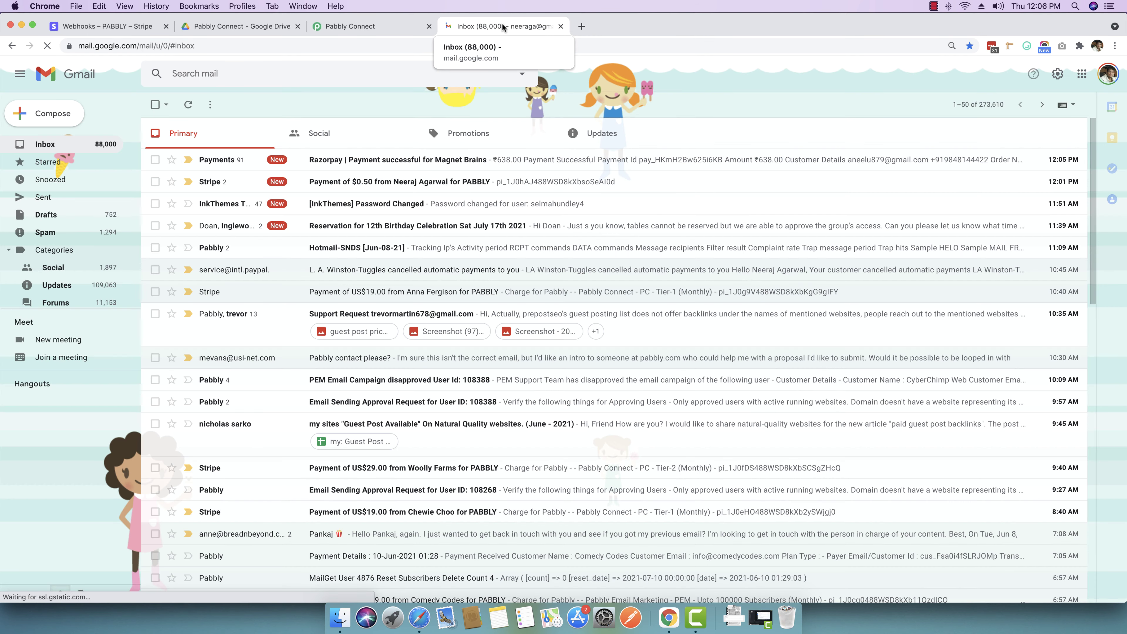
click(1109, 74)
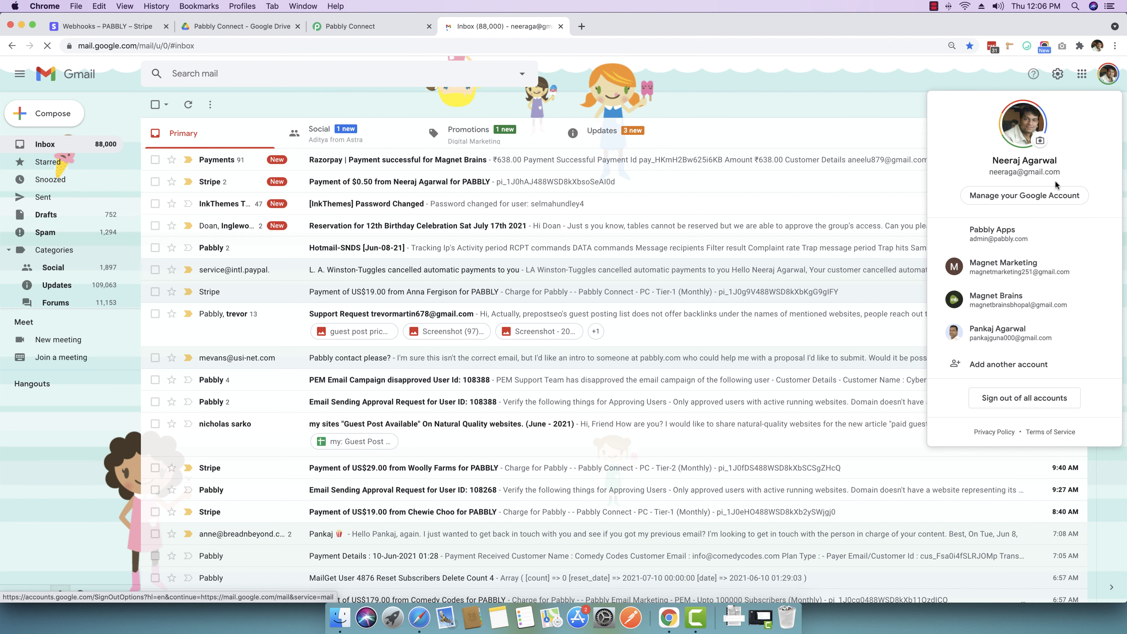
click(1024, 274)
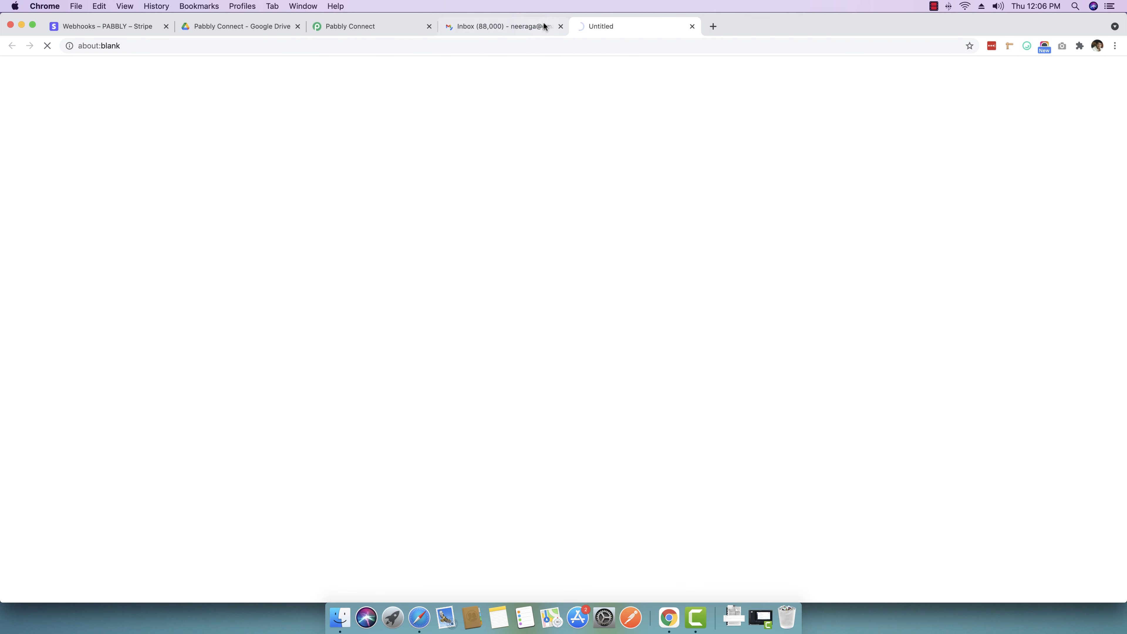
middle_click(482, 28)
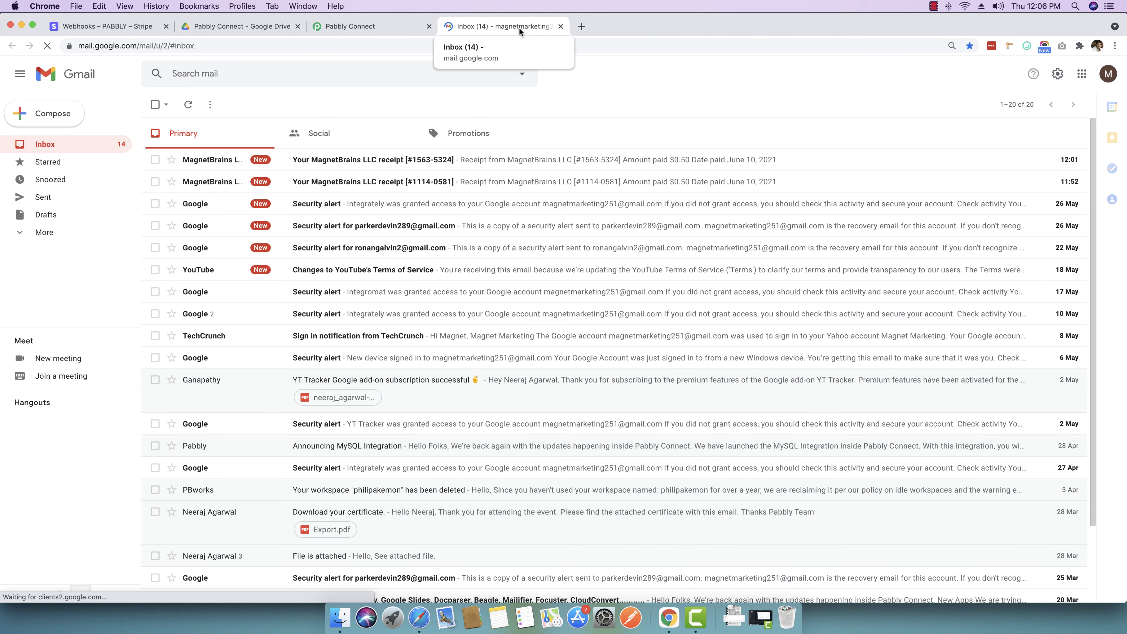
Step: Mark all 20 inbox conversations as read and archive them
click(155, 104)
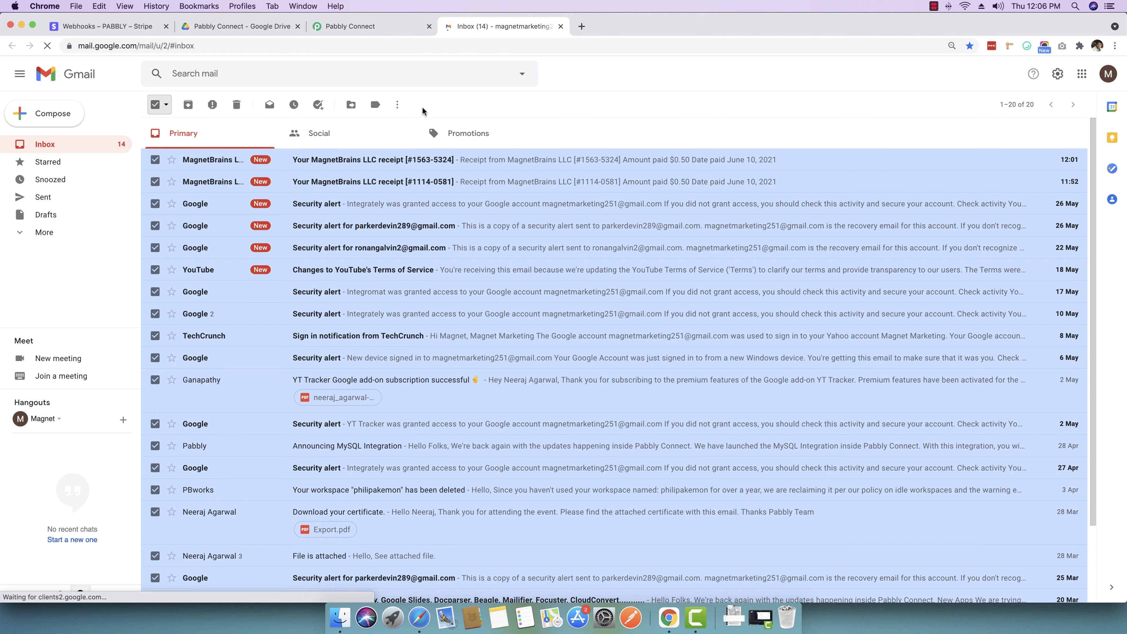
click(398, 104)
click(401, 120)
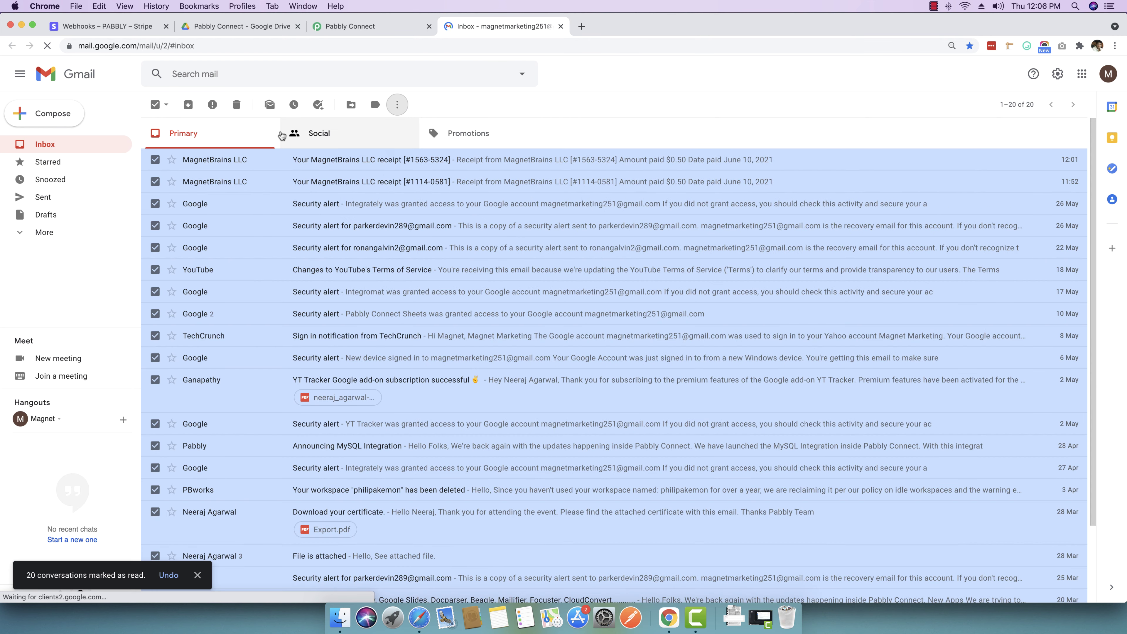
click(188, 105)
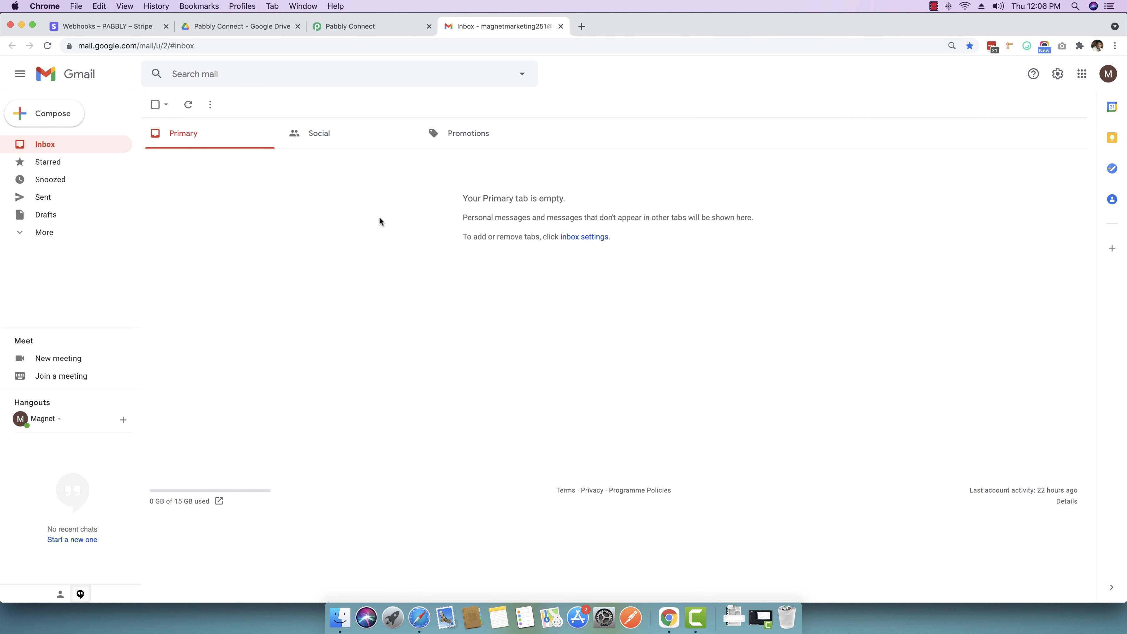
click(355, 27)
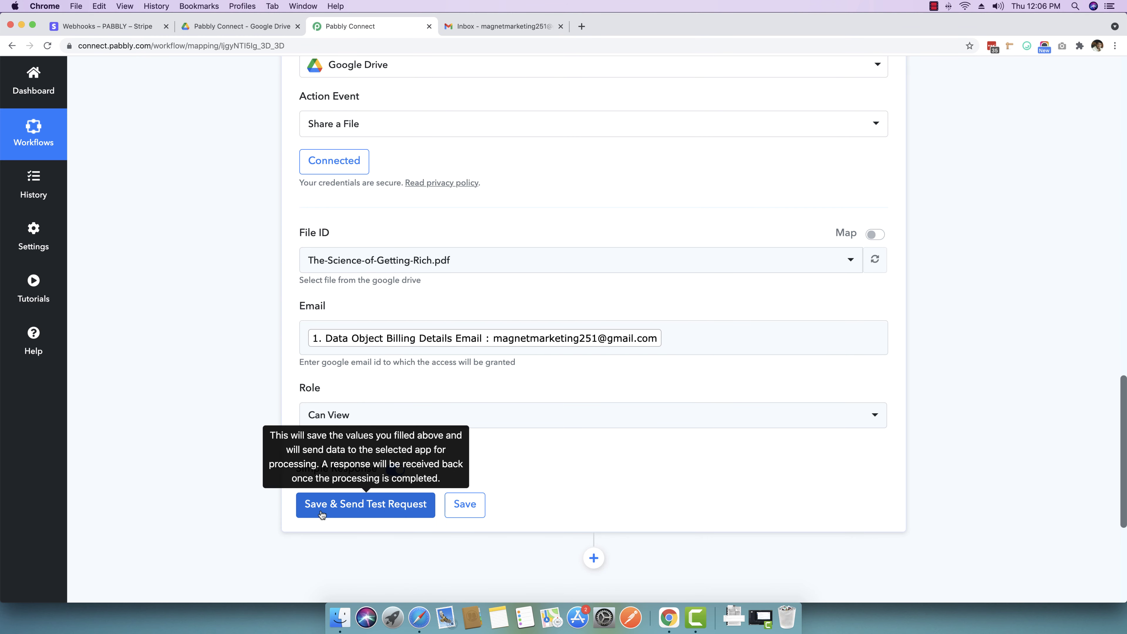
Step: Save the share step with a test request, then view the Gmail inbox
click(322, 514)
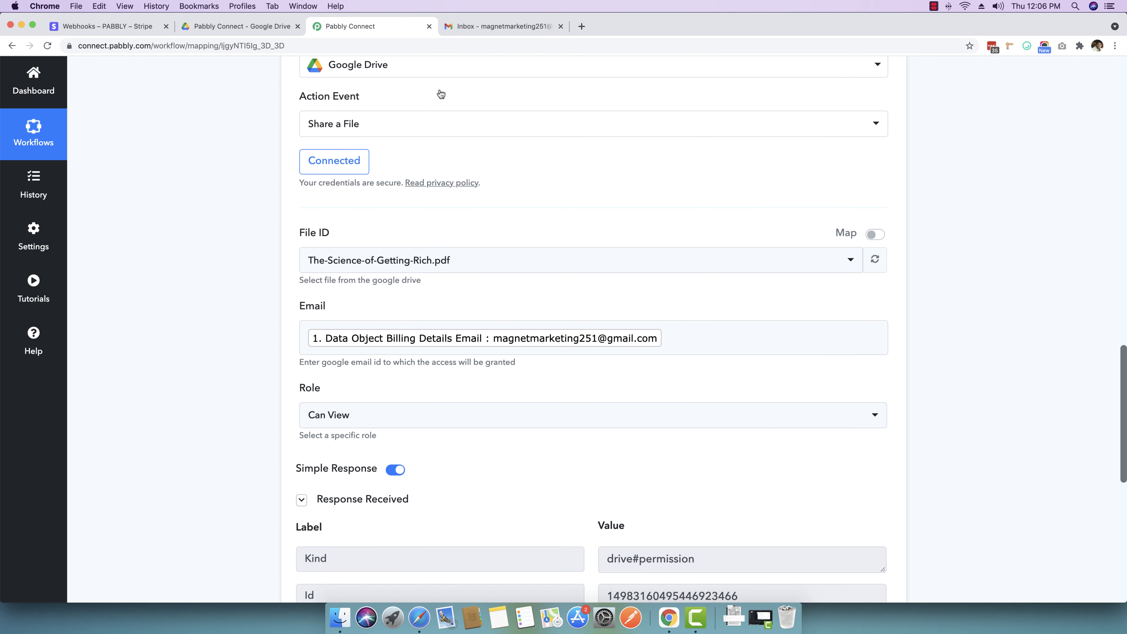
click(486, 27)
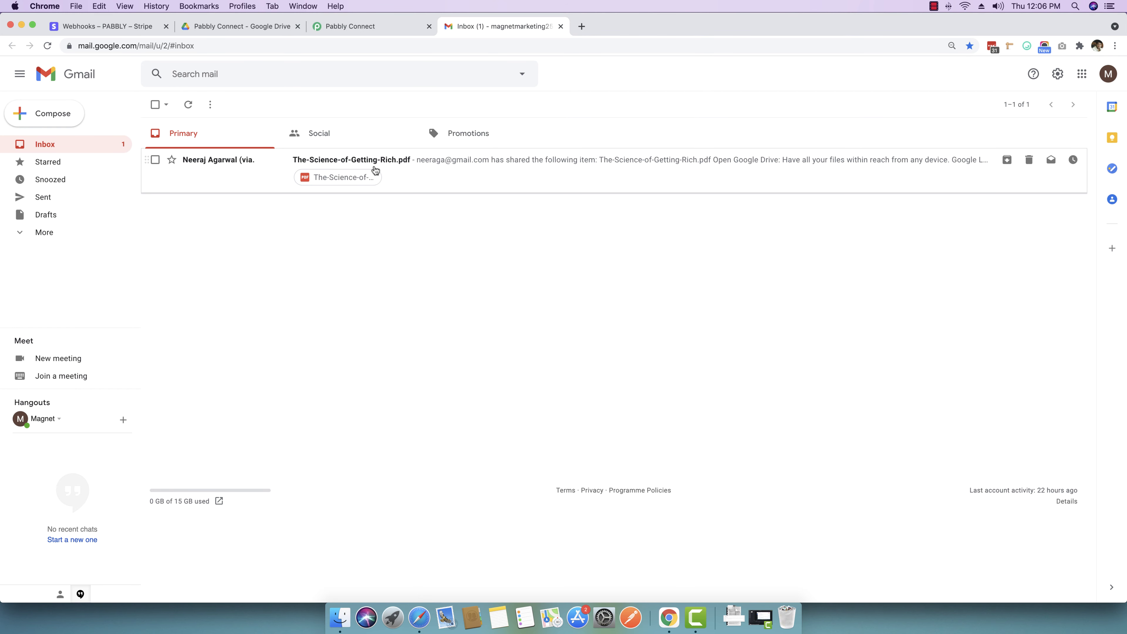
Step: Open the share email and view The-Science-of-Getting-Rich.pdf in Google Drive
click(404, 178)
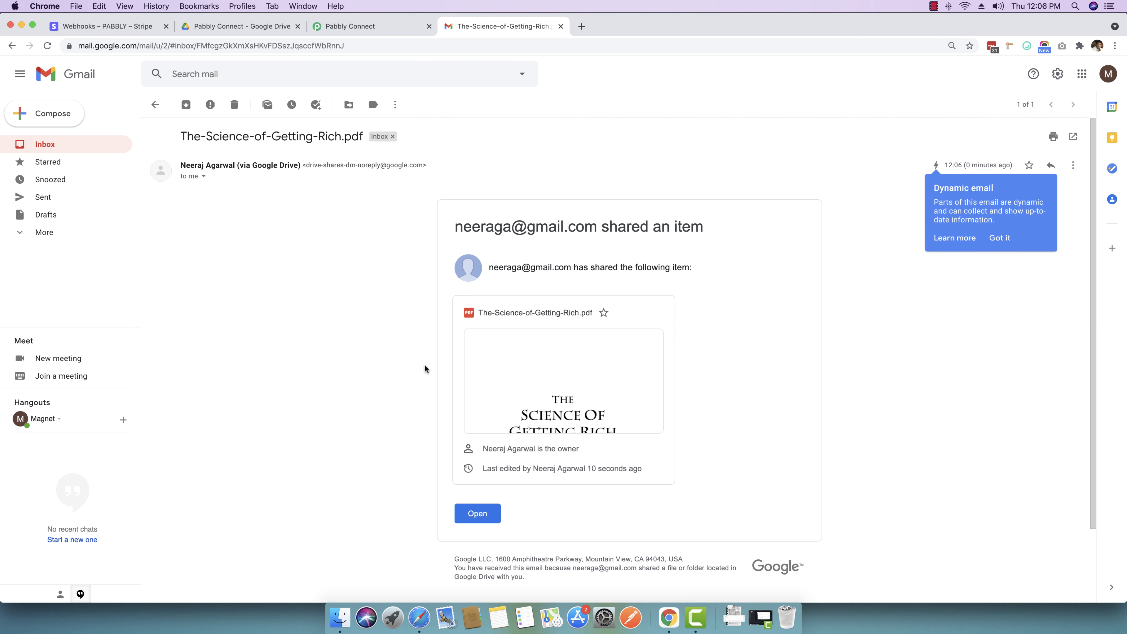
click(573, 375)
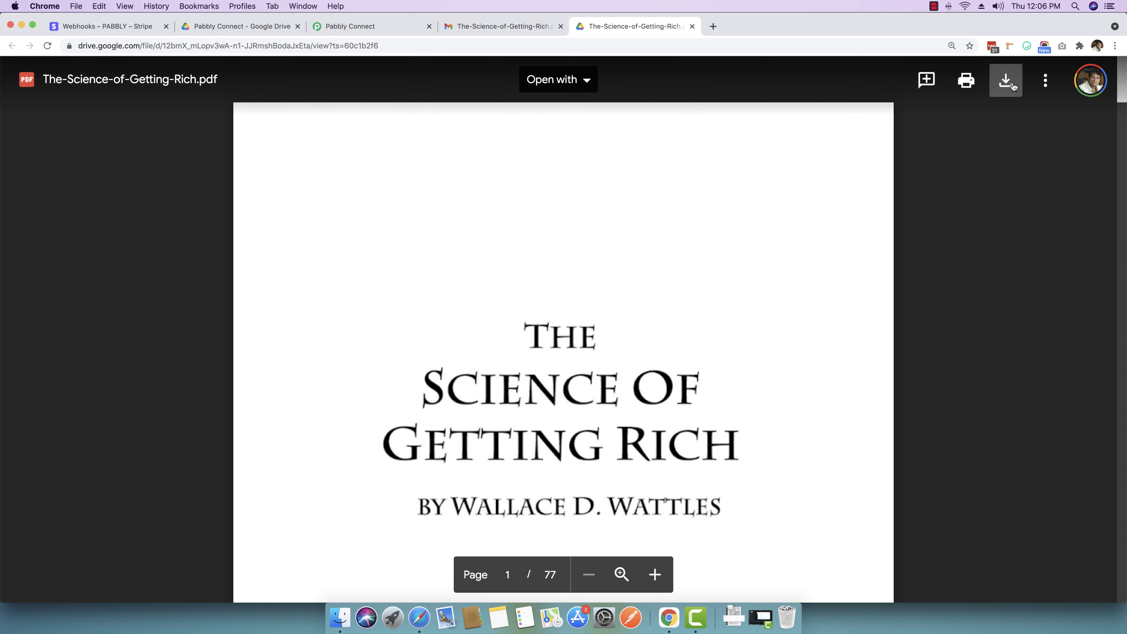
Step: Scroll through the pages of the shared The-Science-of-Getting-Rich.pdf
scroll(780, 259, down, 5)
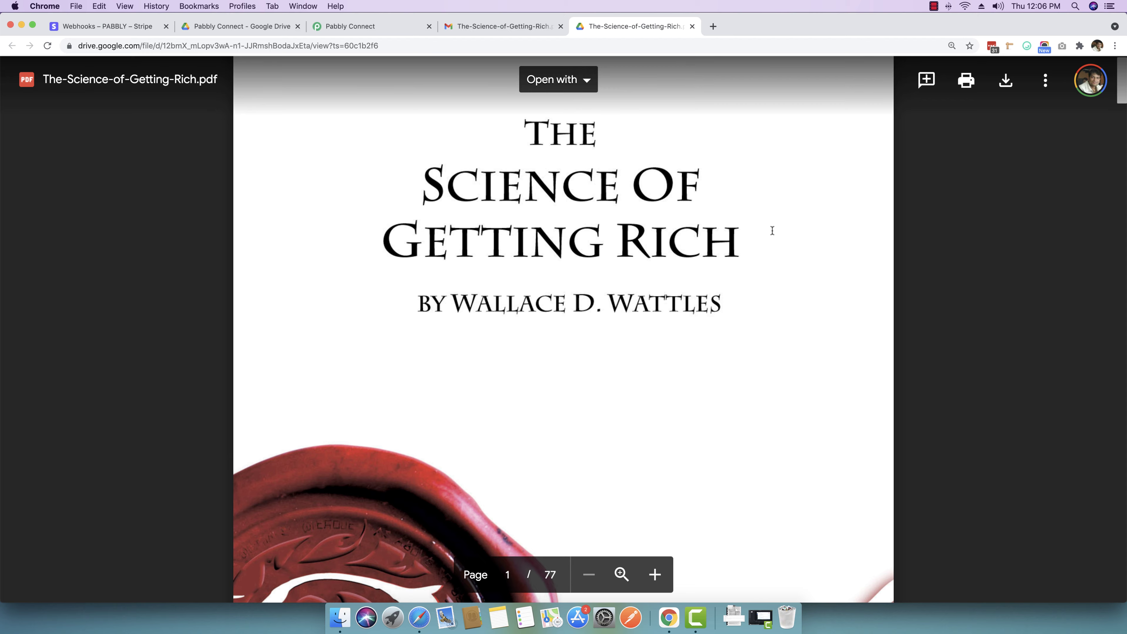
scroll(679, 306, down, 20)
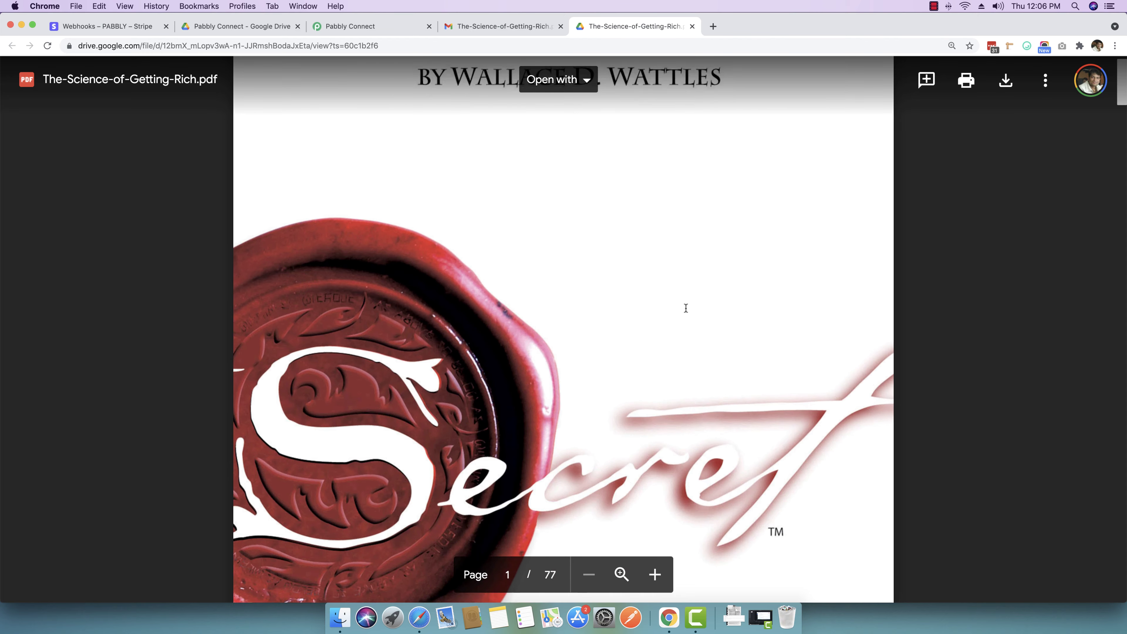
scroll(686, 308, down, 6)
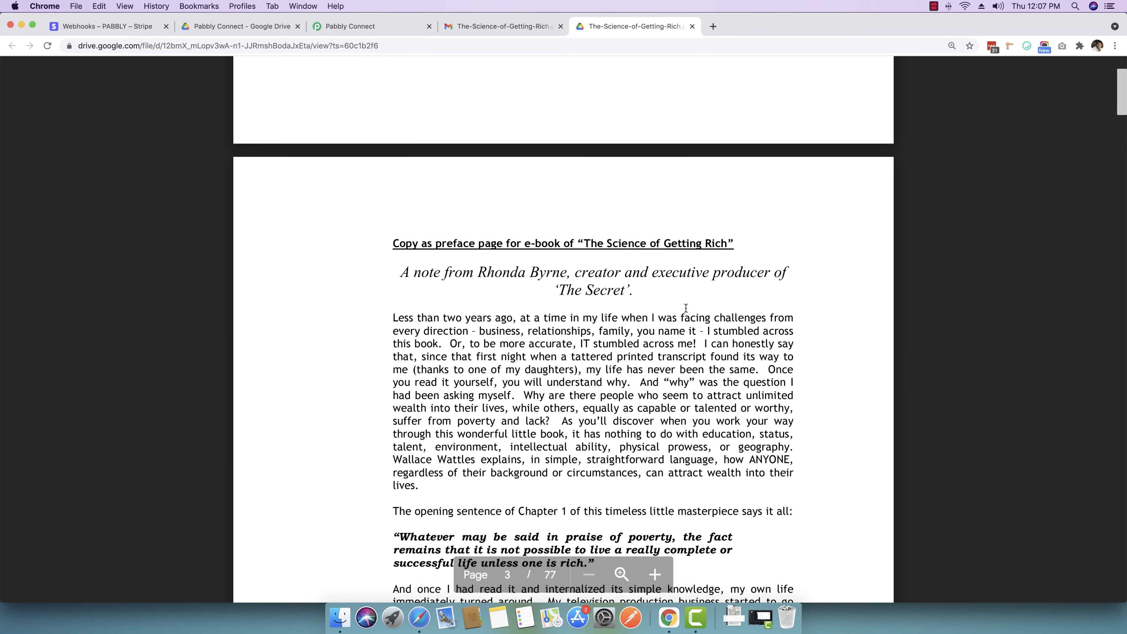
scroll(686, 308, down, 10)
scroll(686, 308, up, 10)
scroll(686, 309, up, 20)
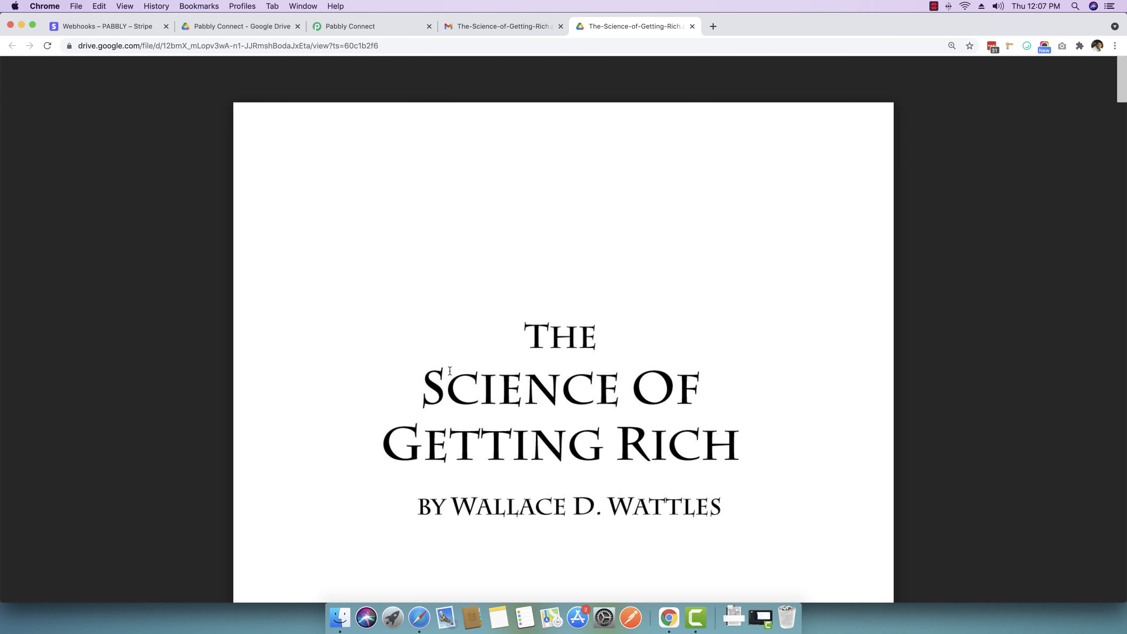
scroll(513, 286, down, 20)
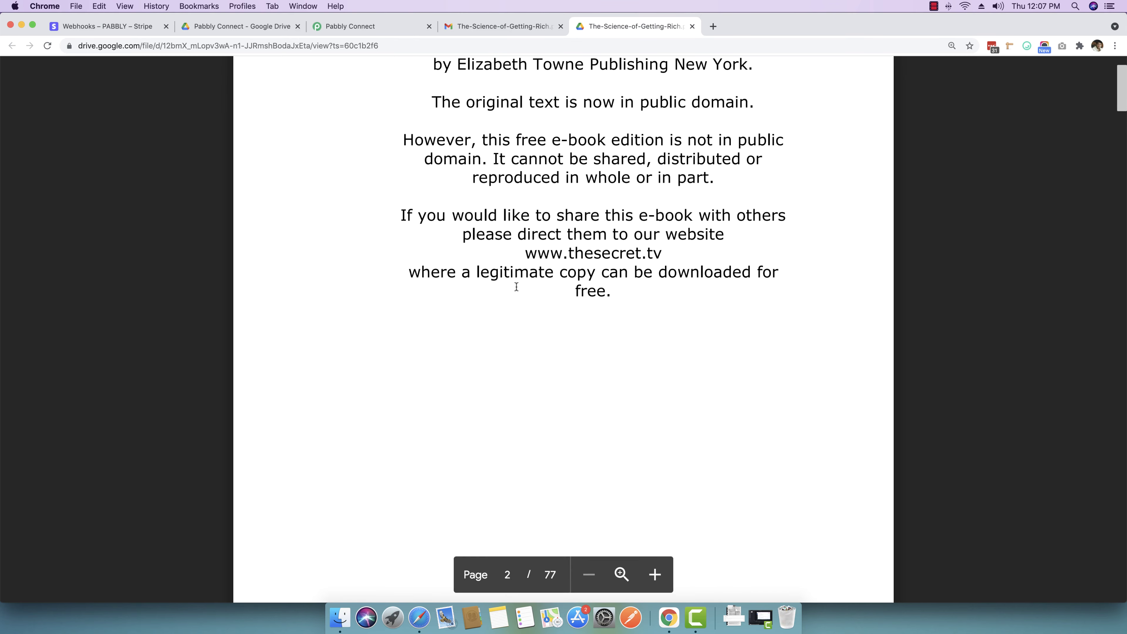
scroll(516, 288, down, 20)
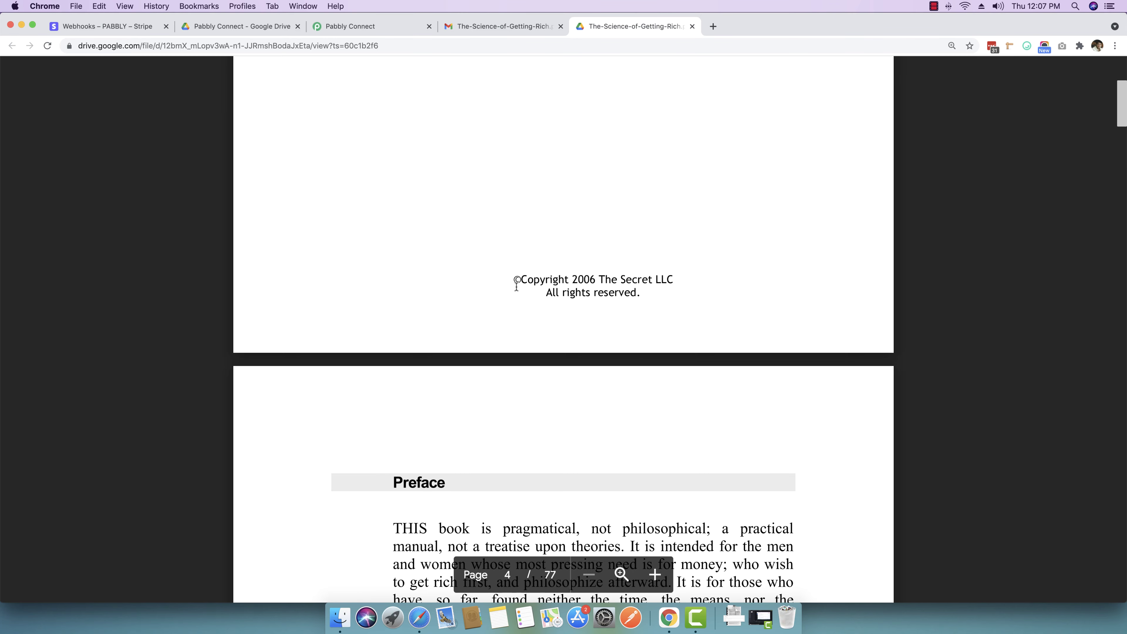
scroll(602, 134, up, 20)
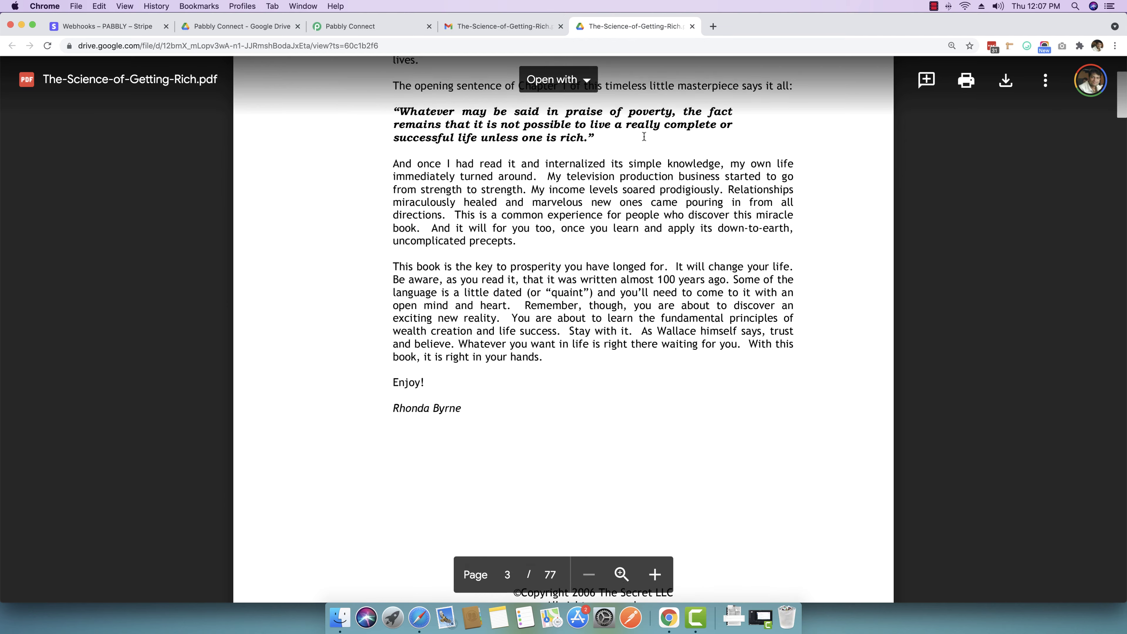
Step: Back in Pabbly Connect, hide the test response and save the Share a File step
click(354, 26)
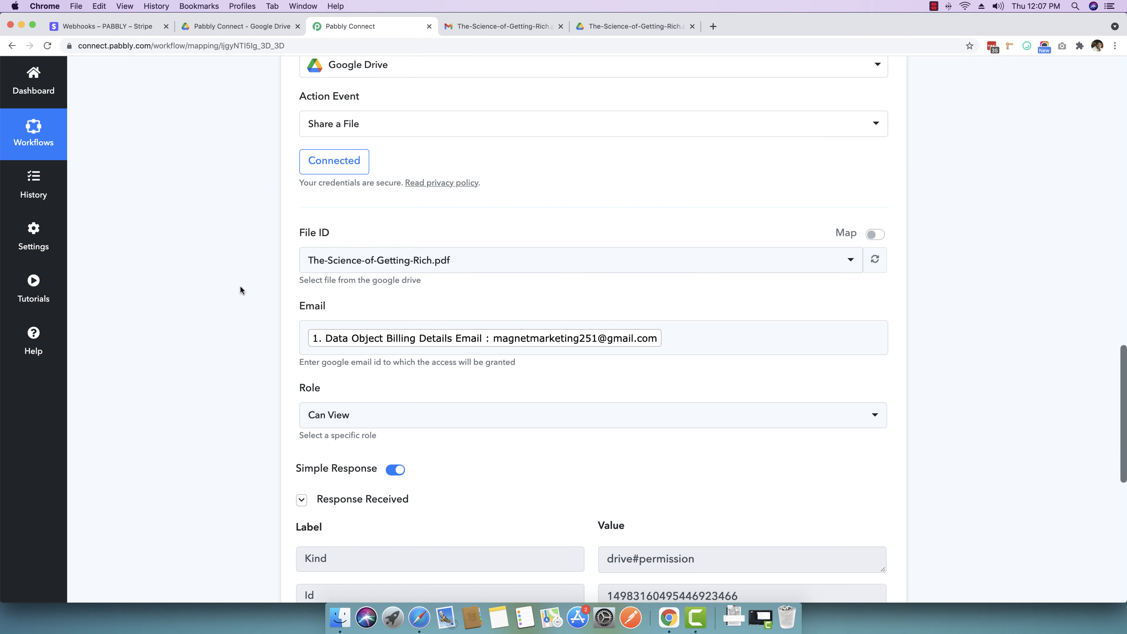
click(322, 500)
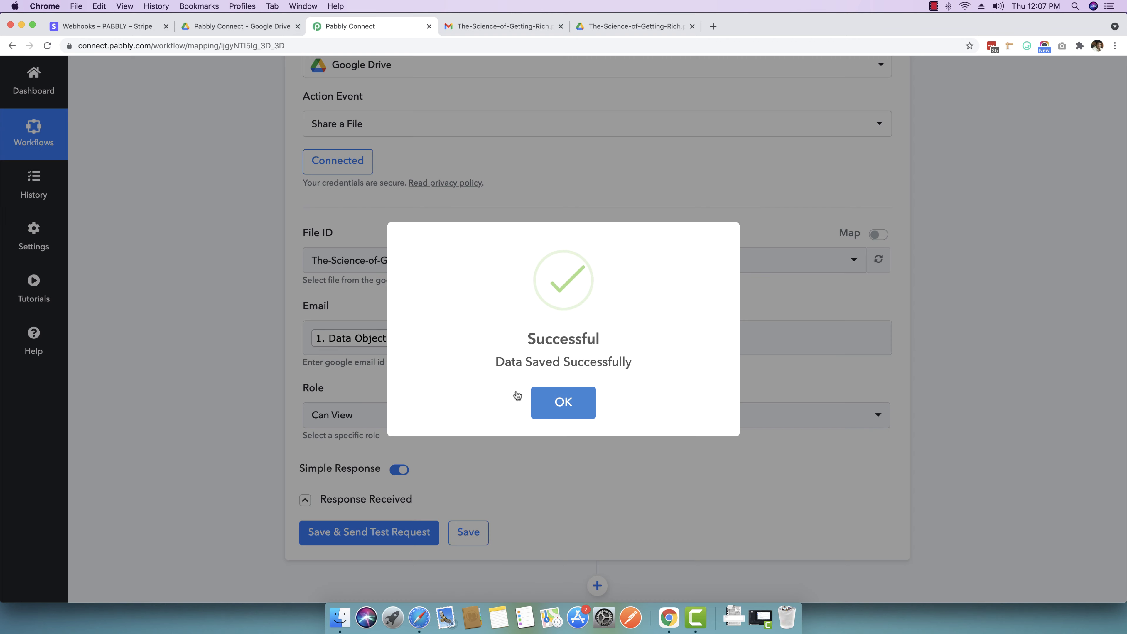
click(591, 404)
Step: Collapse the Stripe New Charge trigger card
scroll(573, 435, up, 1)
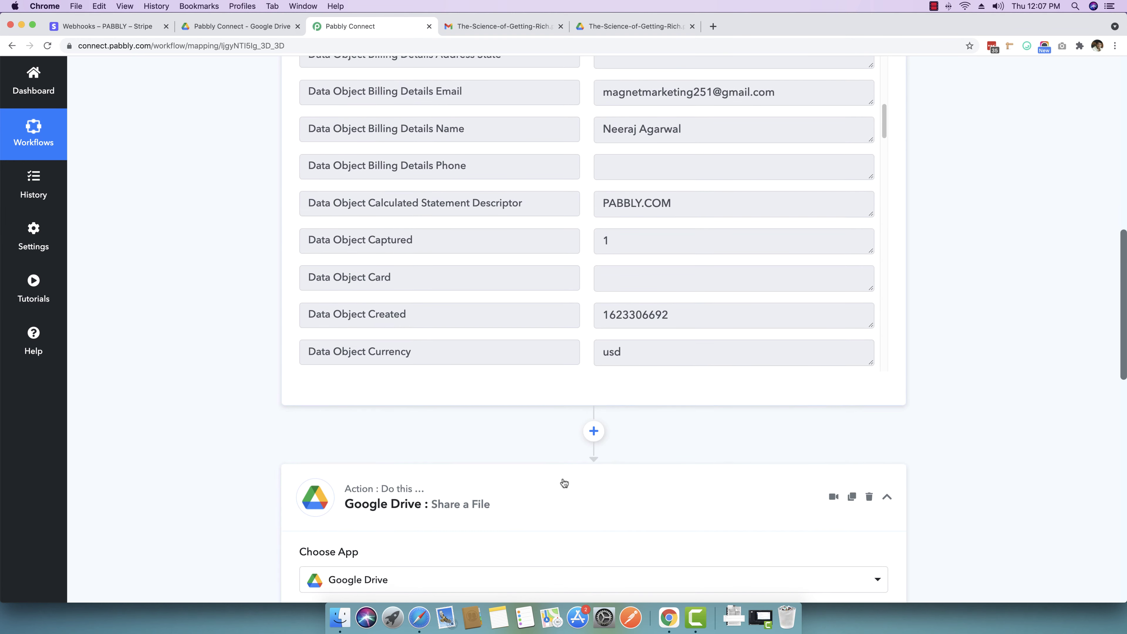
scroll(208, 351, up, 6)
scroll(216, 349, up, 10)
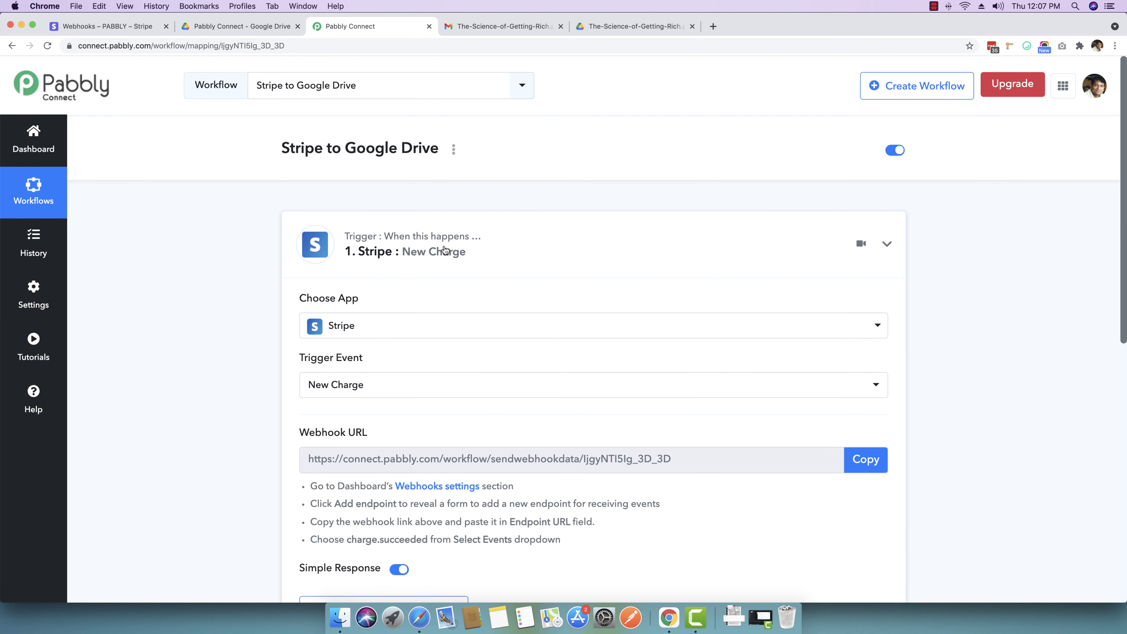
click(384, 254)
scroll(259, 290, down, 3)
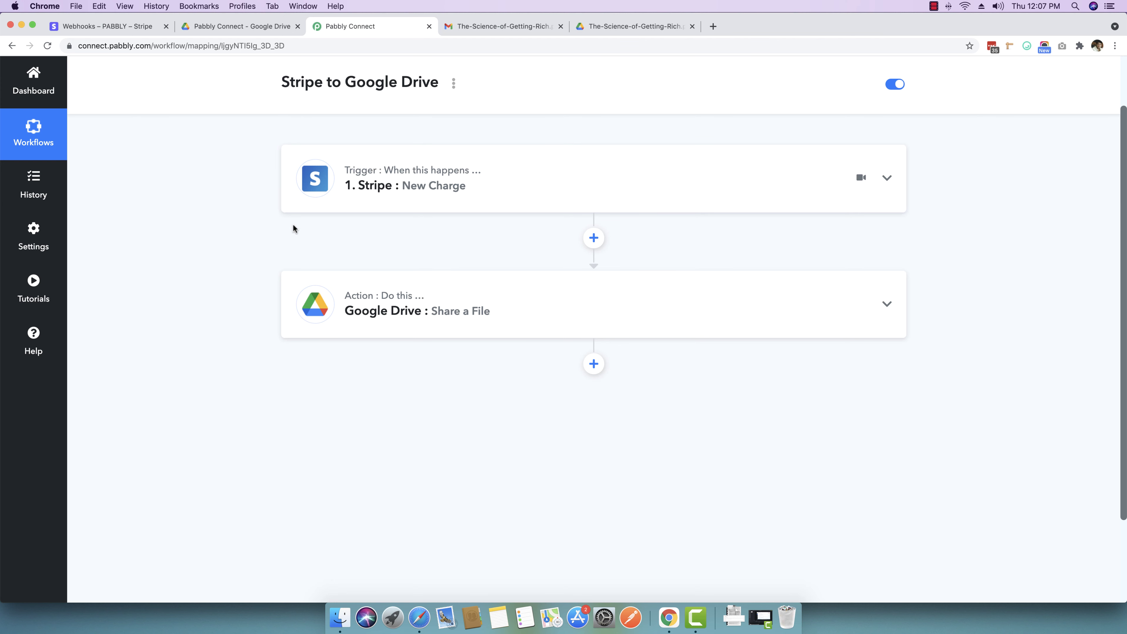
Step: Expand the Google Drive Share a File action, review its fields, and collapse it
click(492, 307)
scroll(242, 276, down, 3)
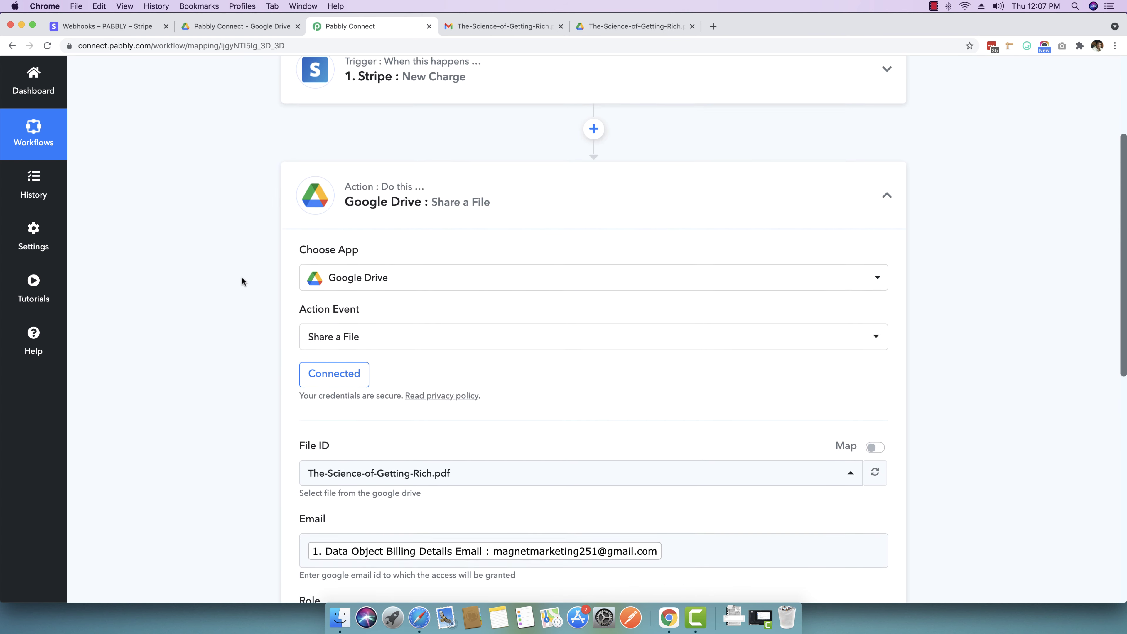
scroll(239, 208, down, 1)
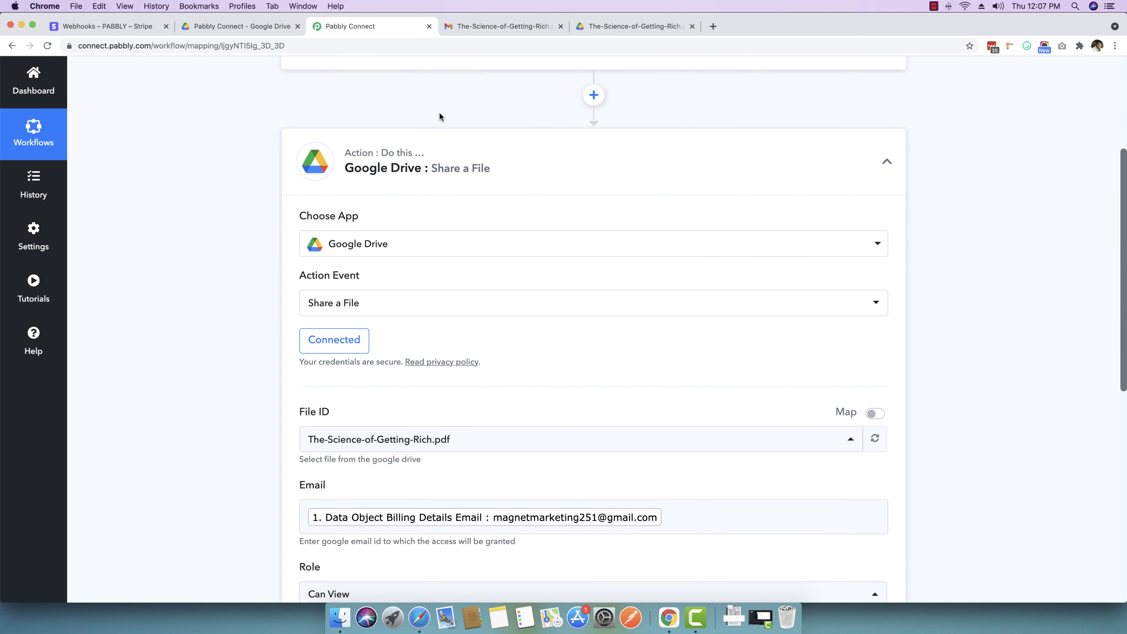
scroll(337, 298, down, 3)
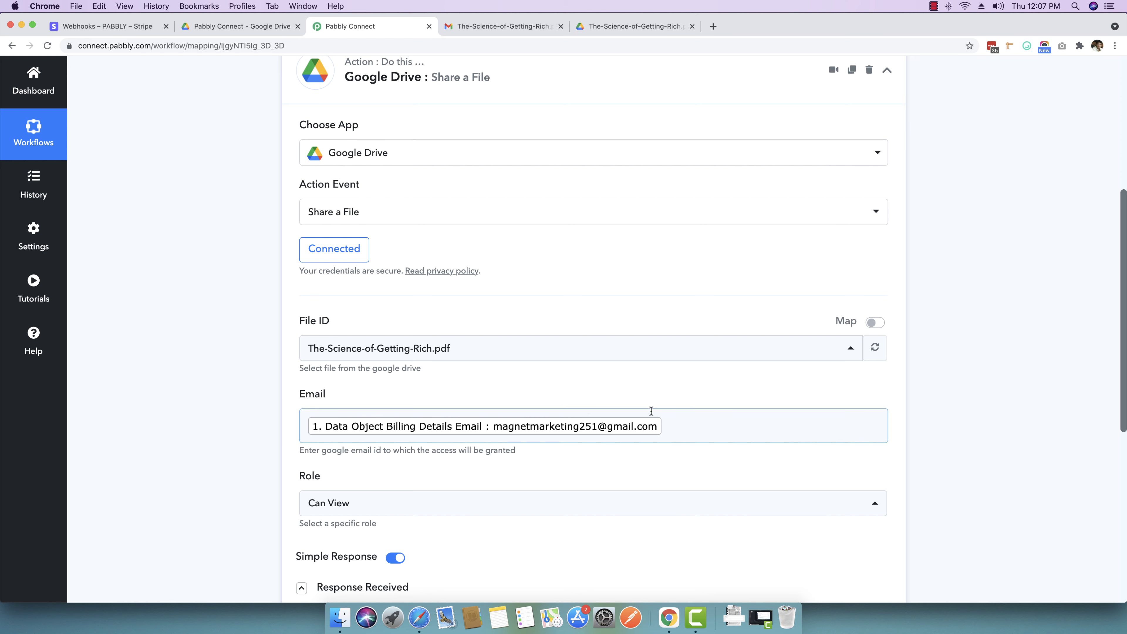
scroll(673, 419, up, 10)
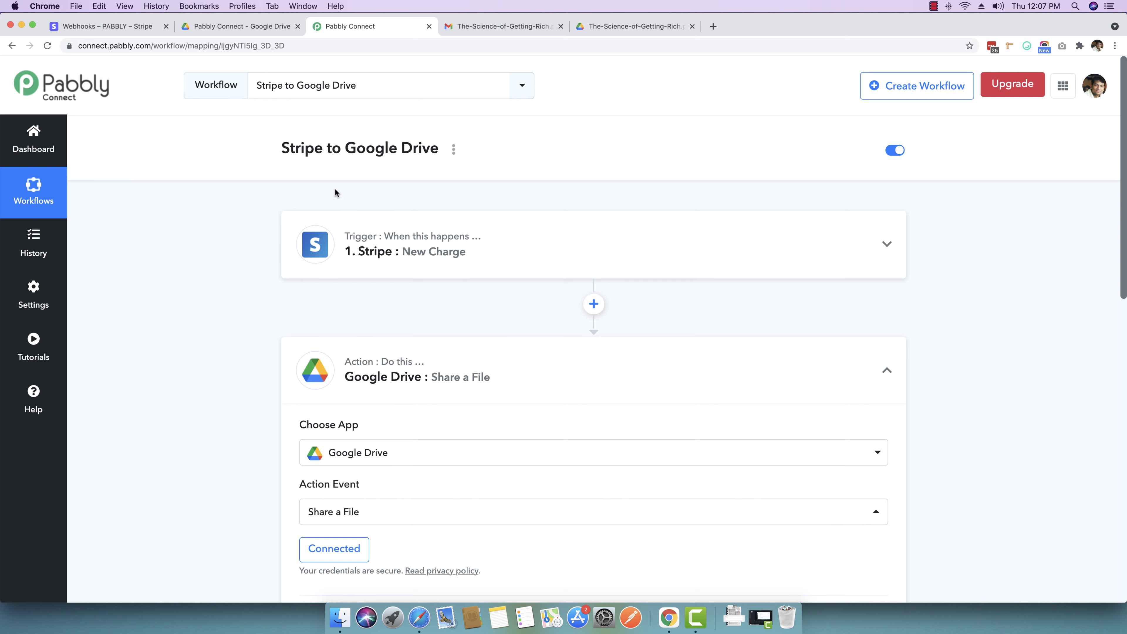
scroll(511, 253, down, 7)
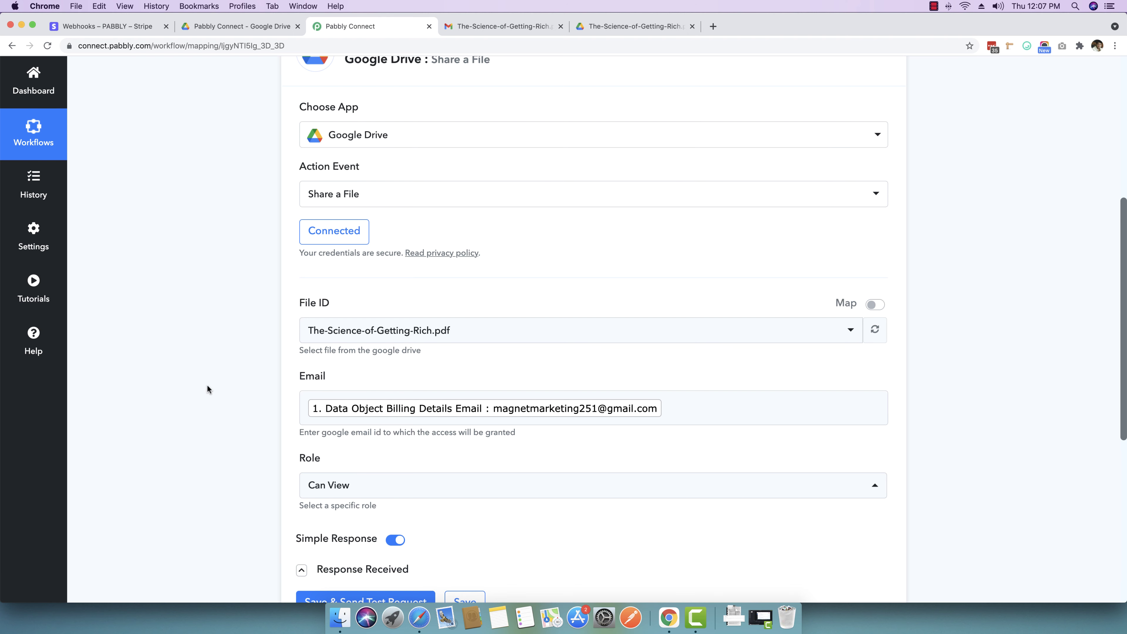
scroll(207, 389, up, 7)
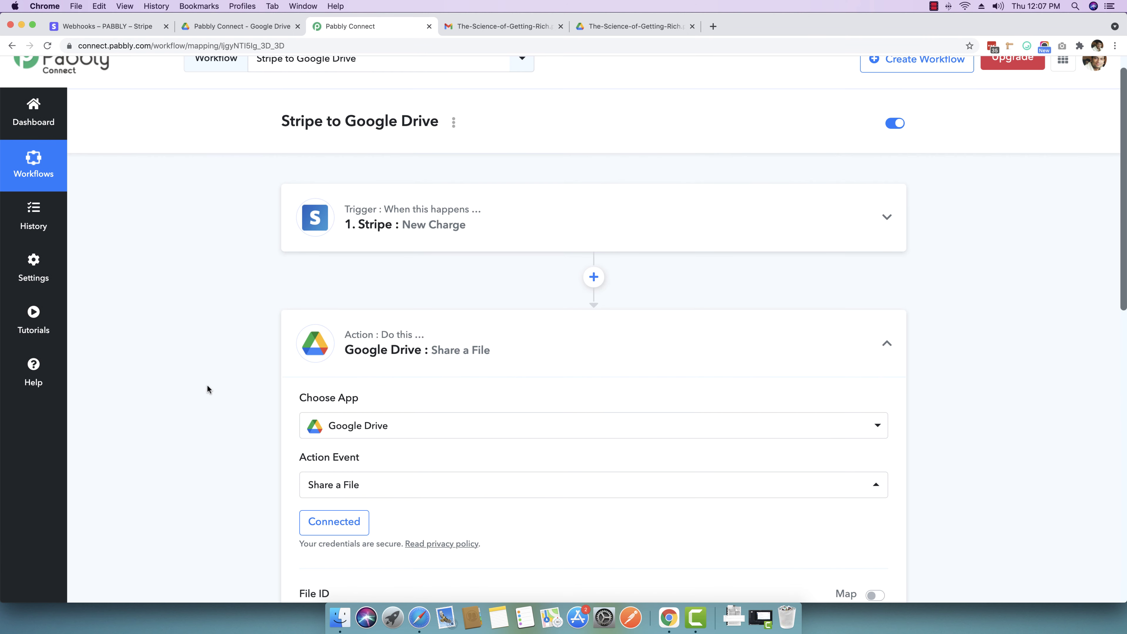
click(419, 358)
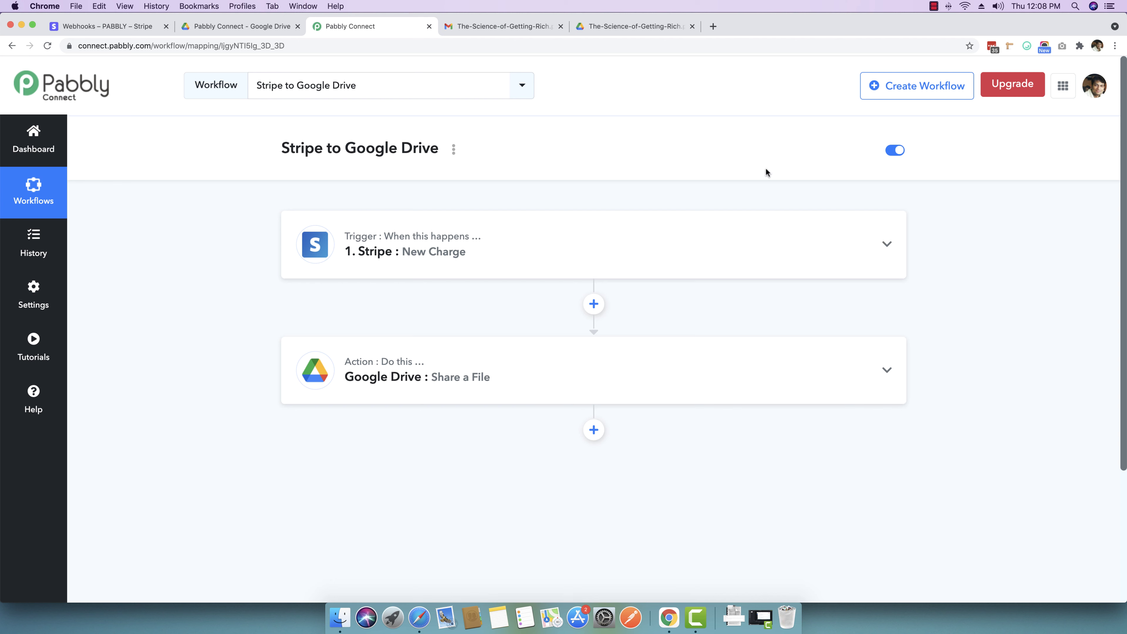
Step: Archive the shared-file notification email, leaving the Primary inbox empty
click(502, 26)
click(39, 141)
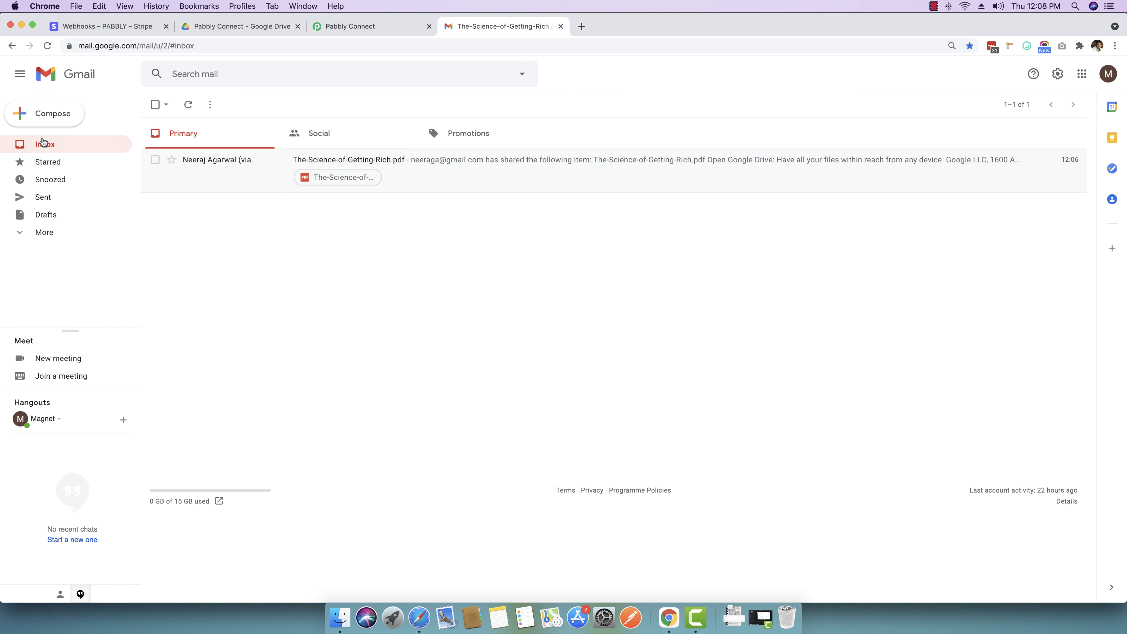
click(155, 160)
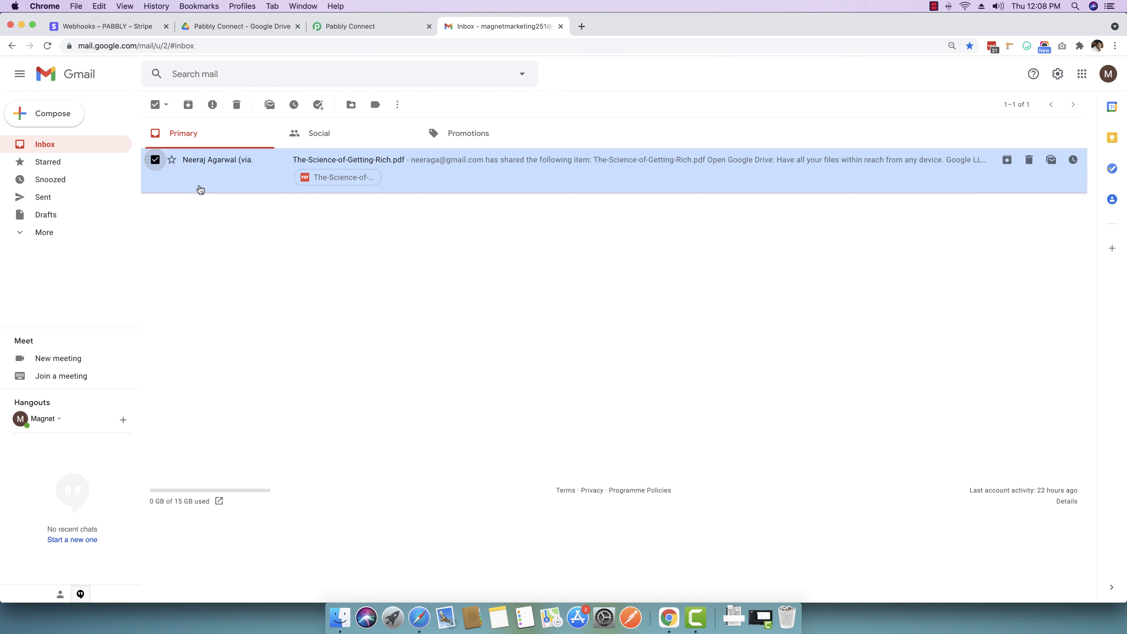
click(188, 104)
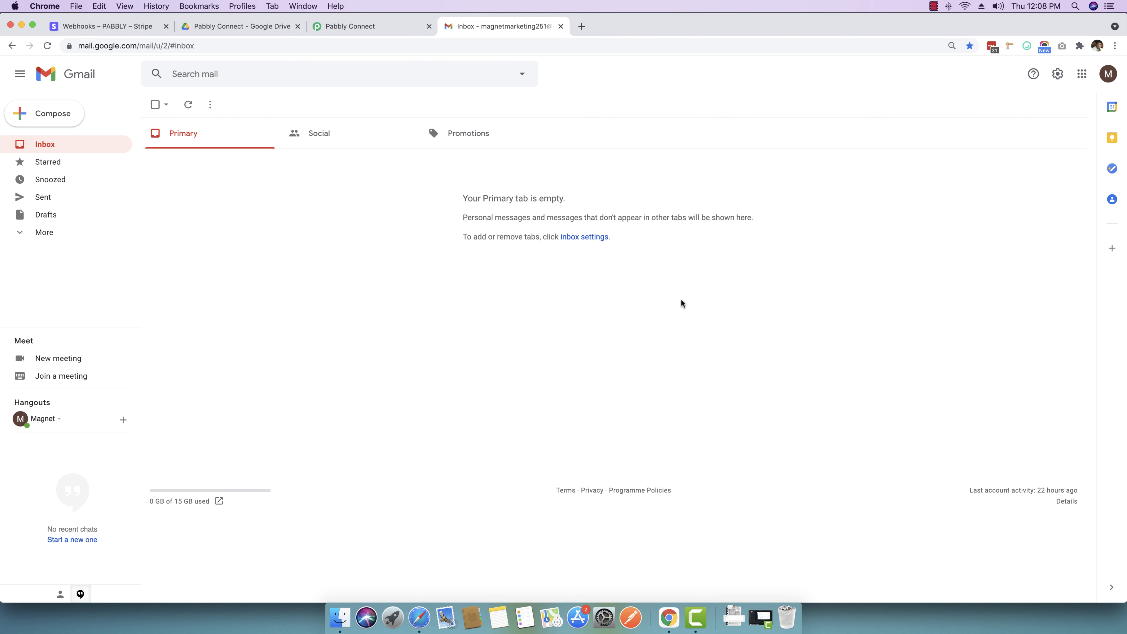
Step: Reload the Stripe Checkout payment window, then close it
right_click(669, 618)
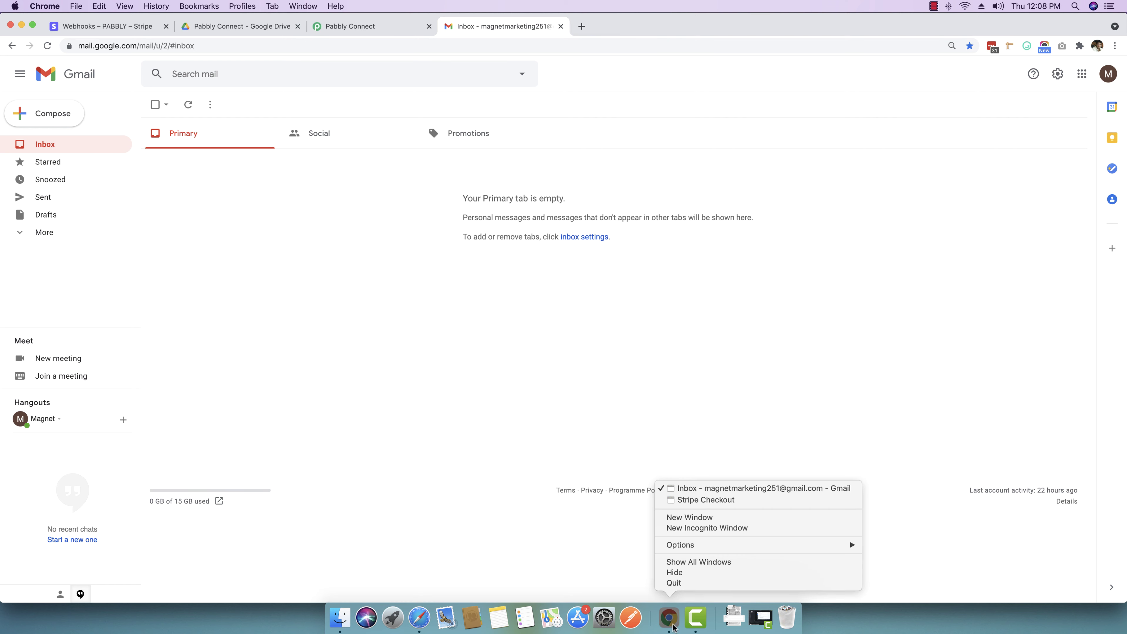
click(694, 503)
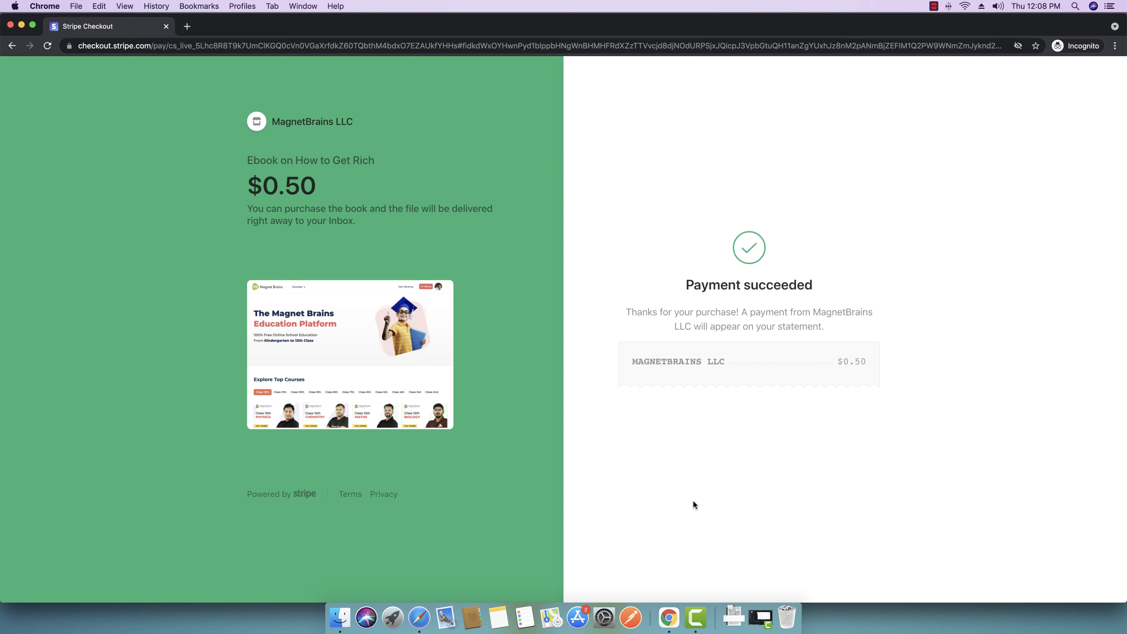
click(165, 45)
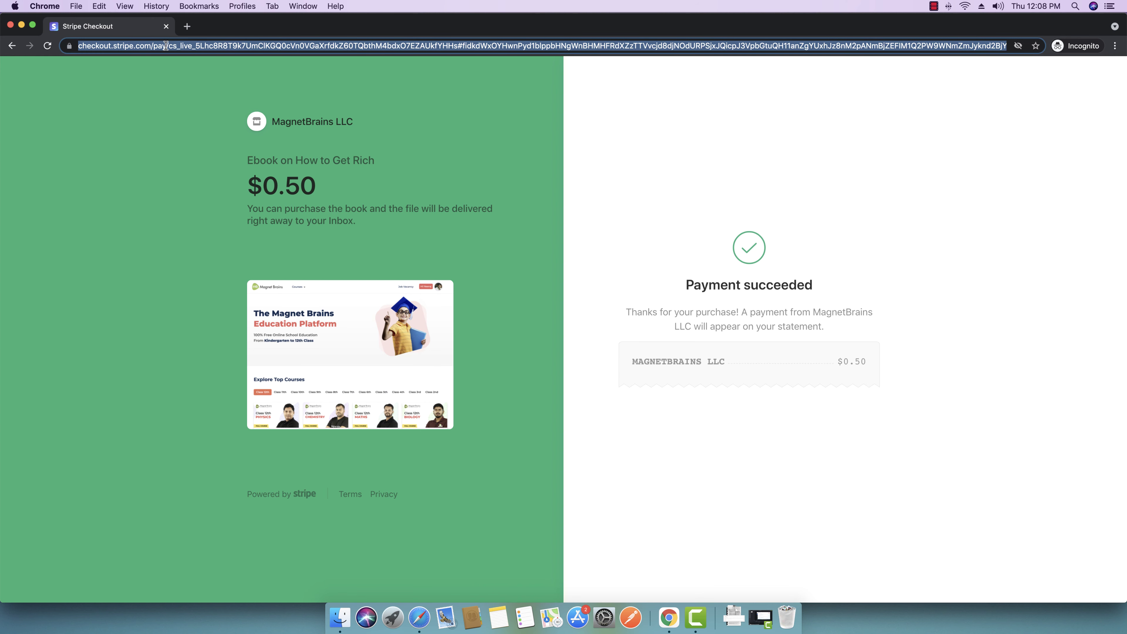
key(Return)
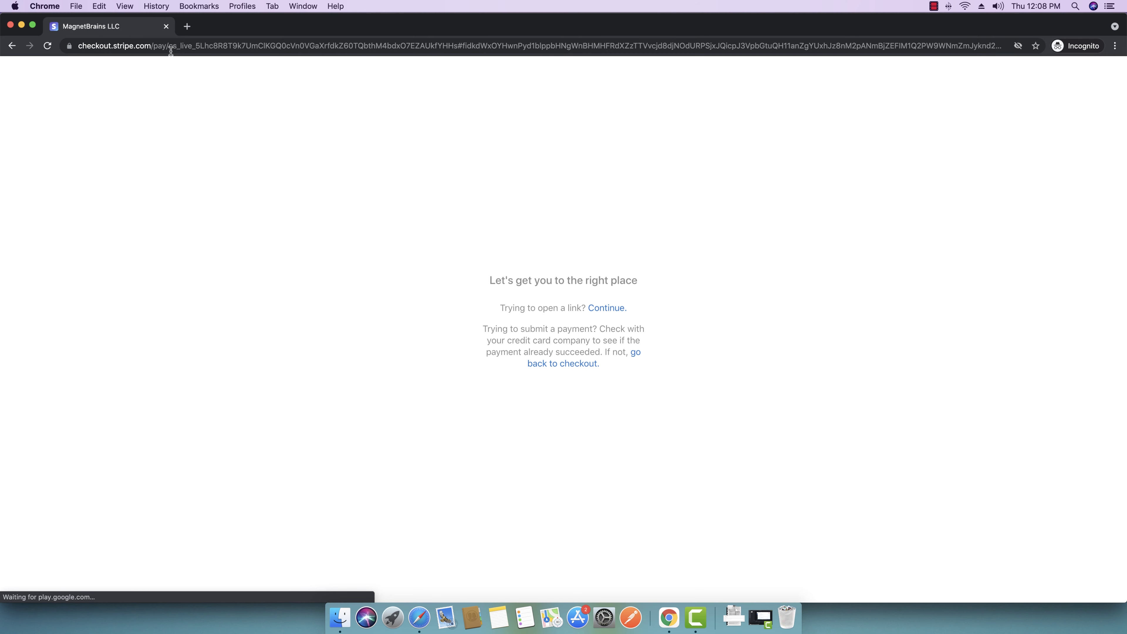
key(super+w)
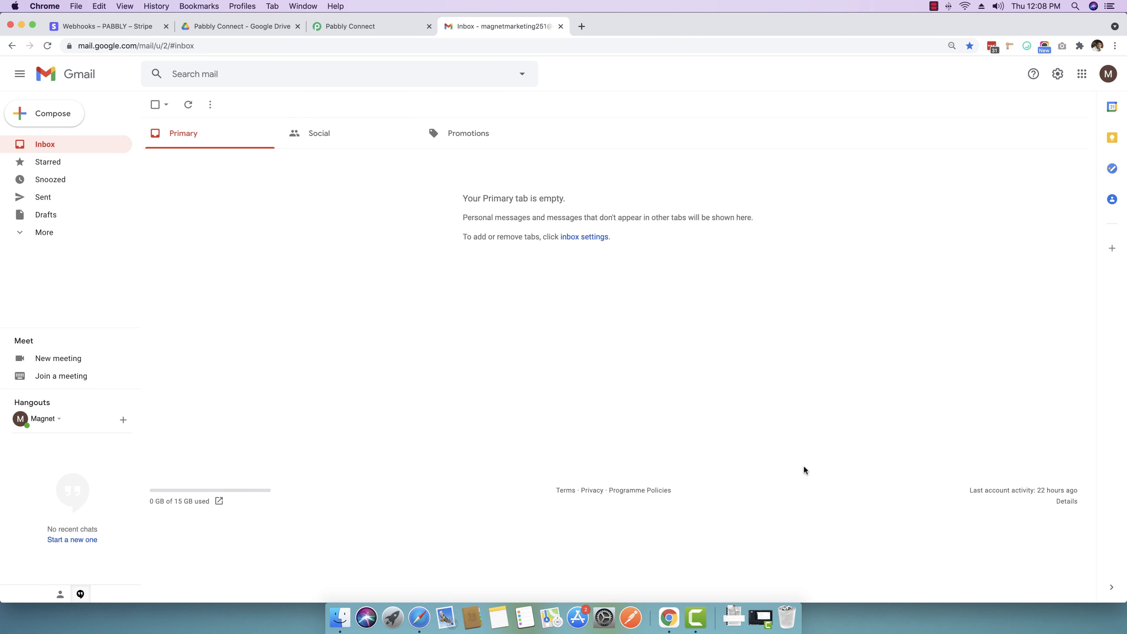
Step: Copy the Ebook on How to Get Rich payment link URL from Products > Payment links
click(115, 27)
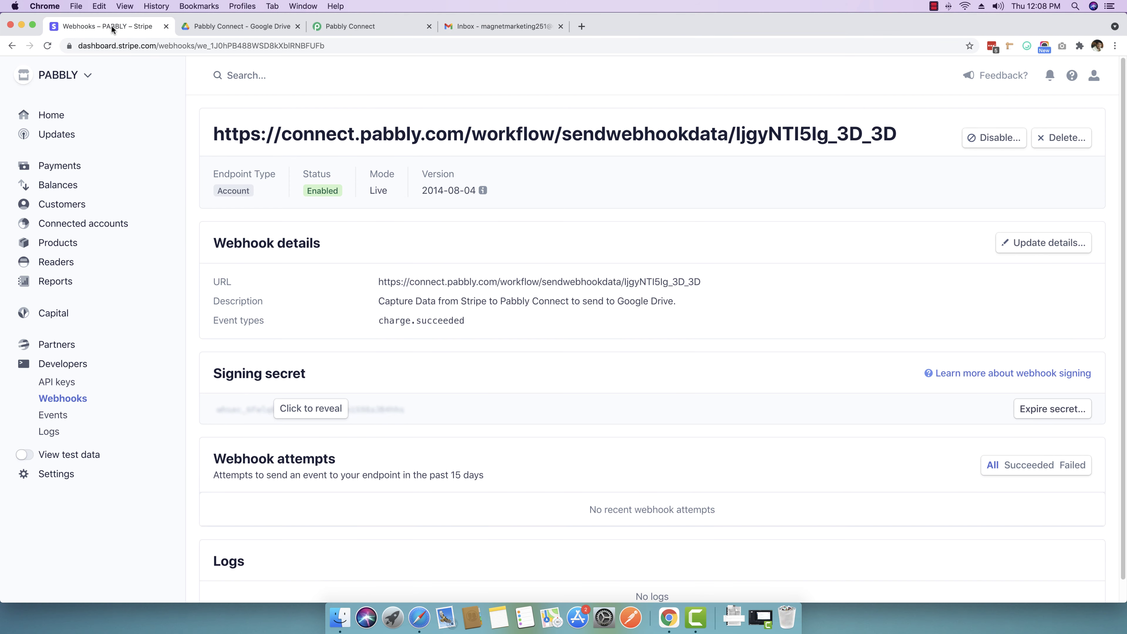
click(60, 245)
click(56, 313)
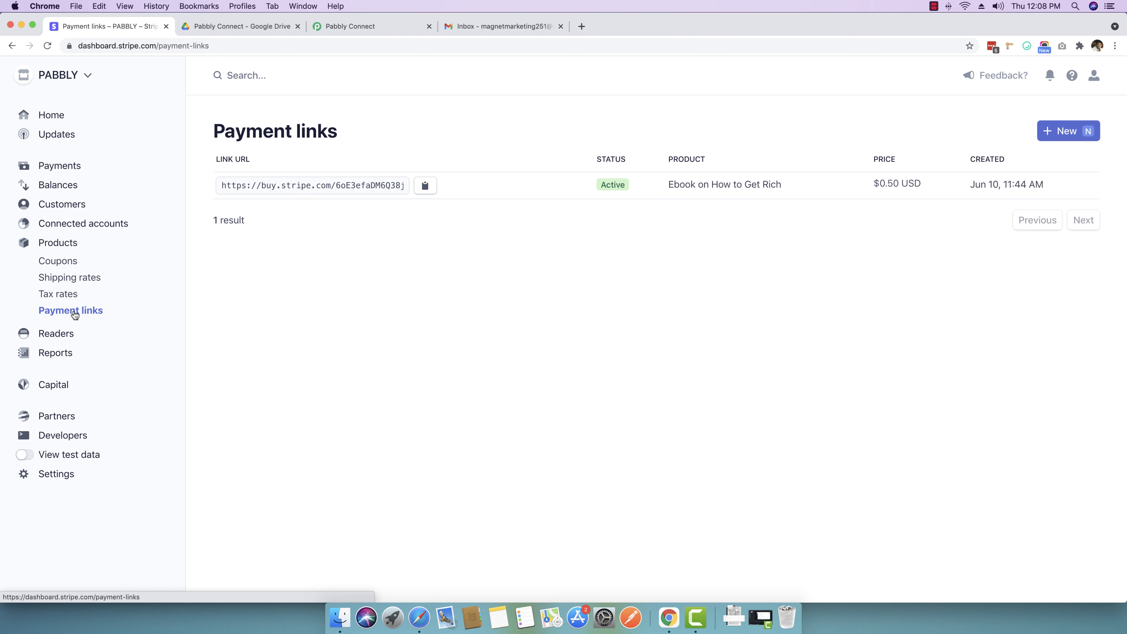
click(431, 193)
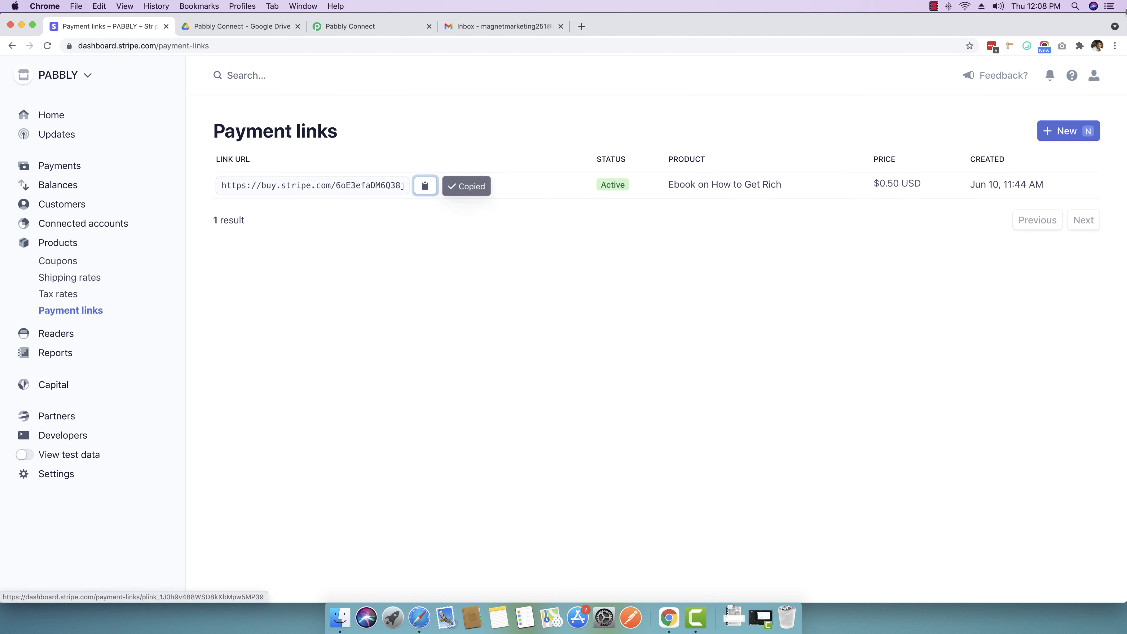
click(1115, 45)
Step: Load the ebook payment link in an incognito window and enter the buyer's email
click(1051, 92)
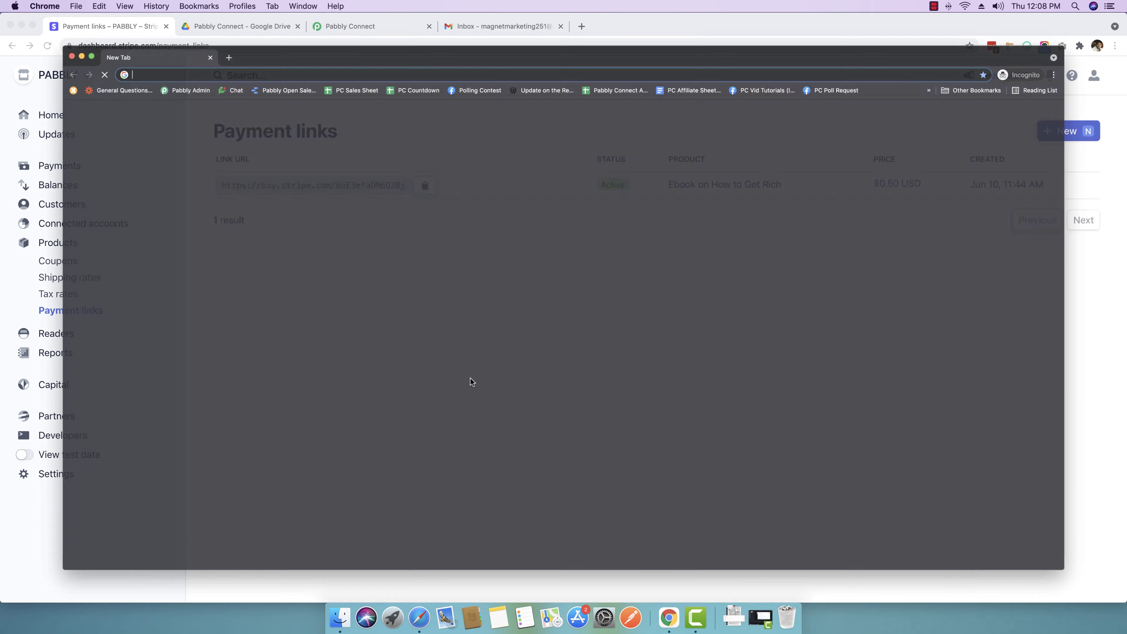
key(super+v)
key(Return)
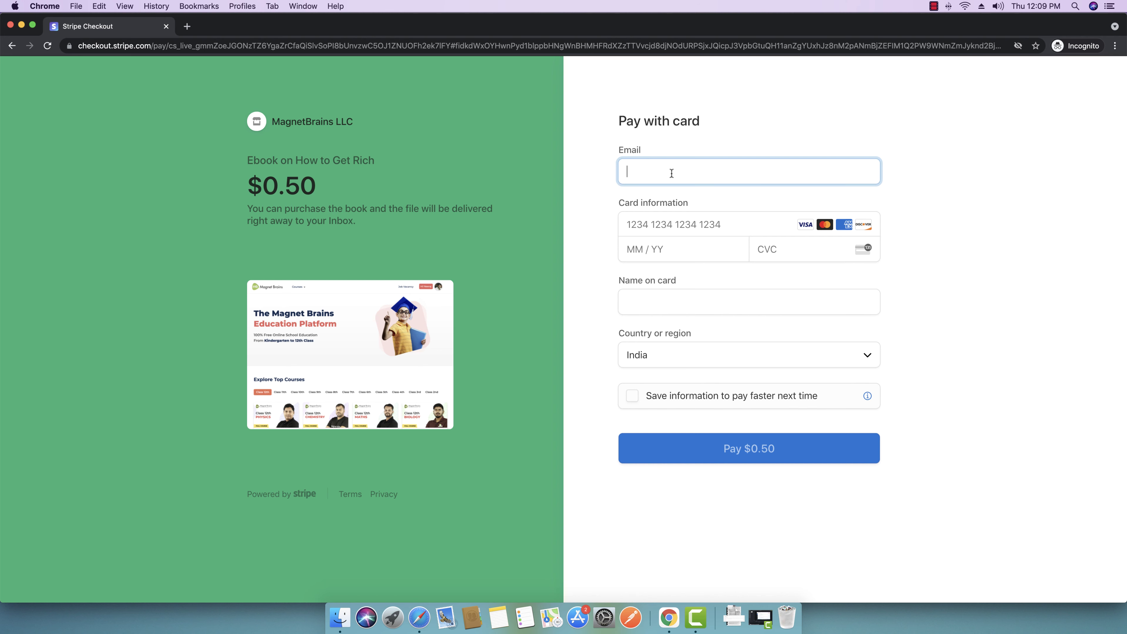
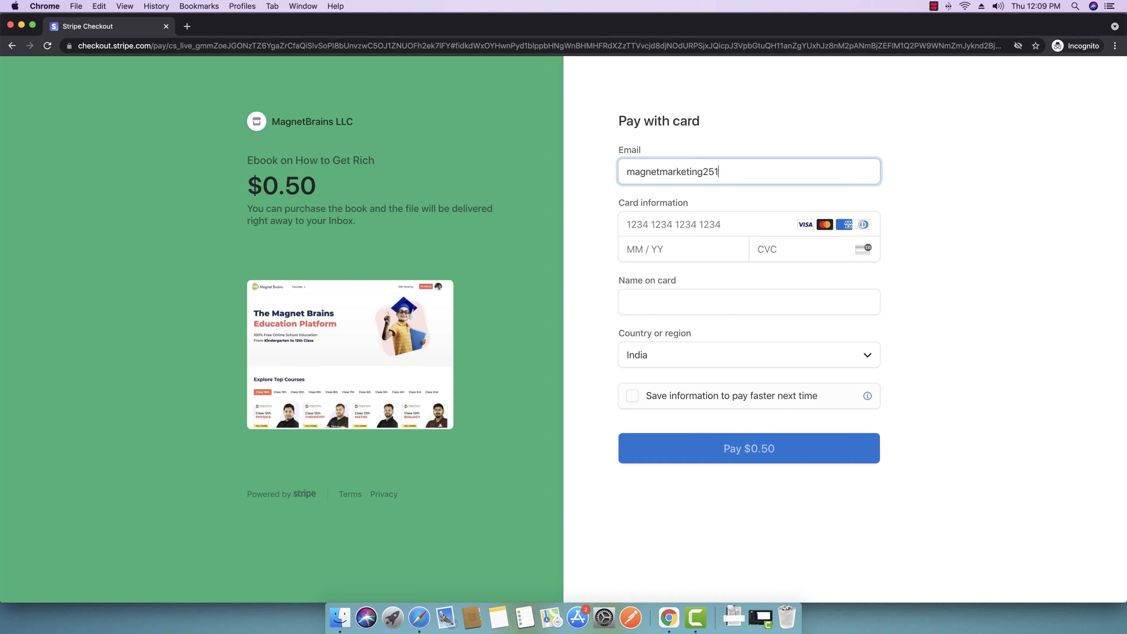
Step: Fill in the cardholder's name, card number, expiry date and CVC
click(671, 296)
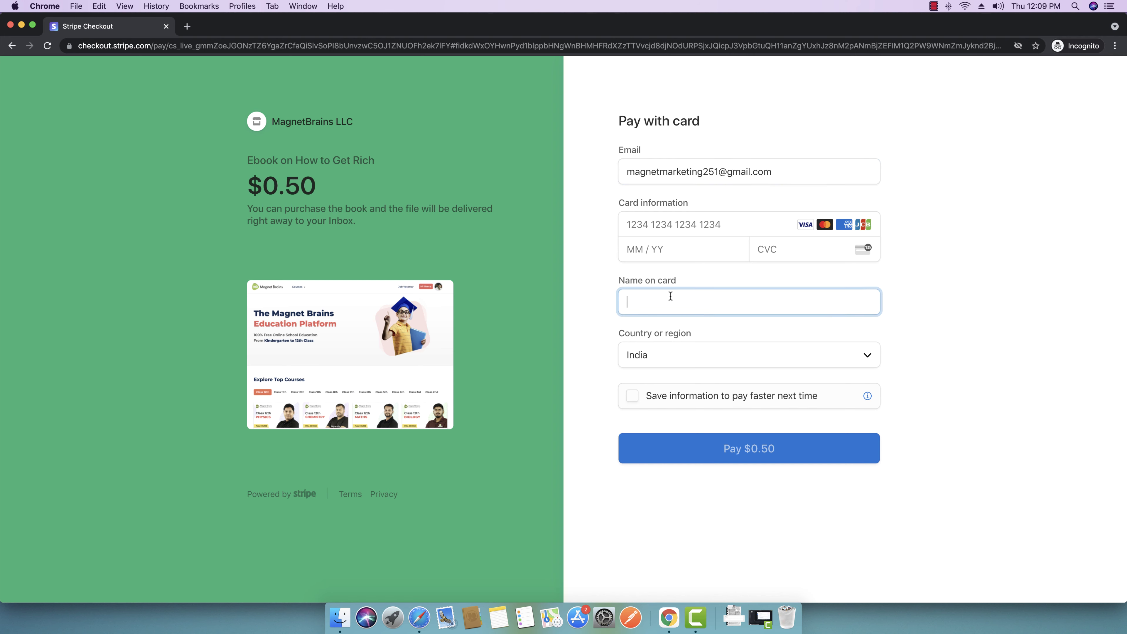
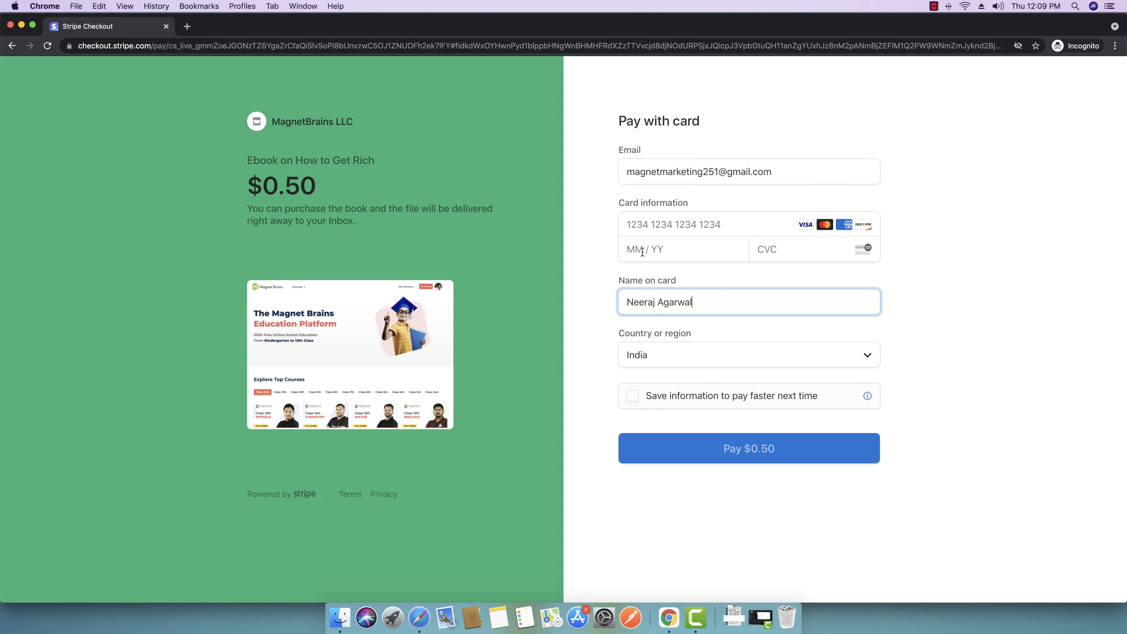
click(643, 225)
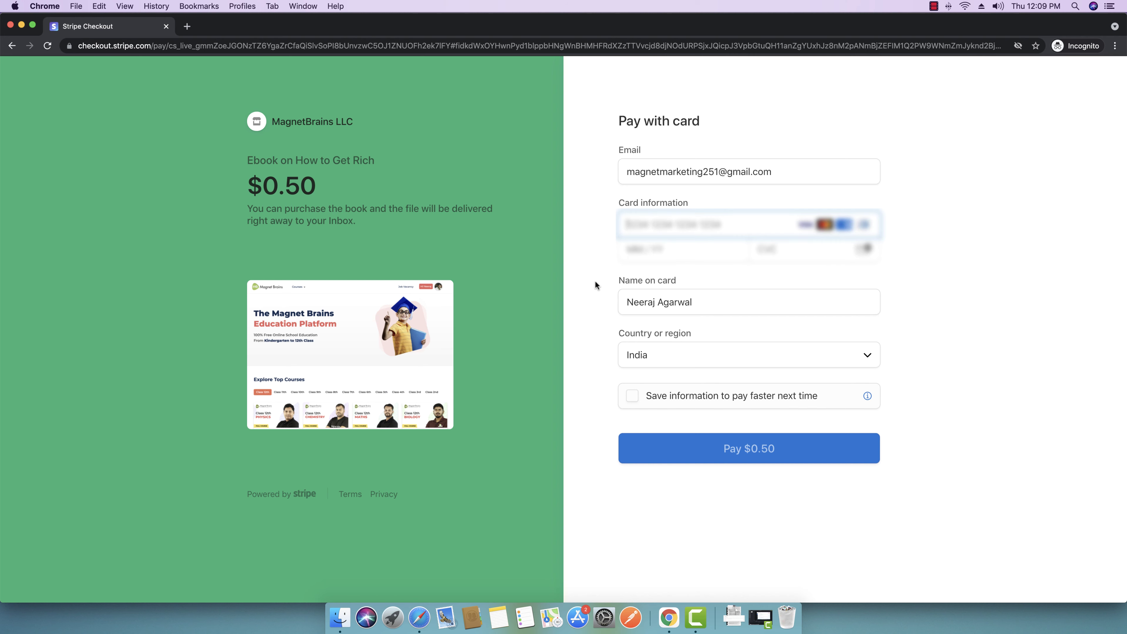
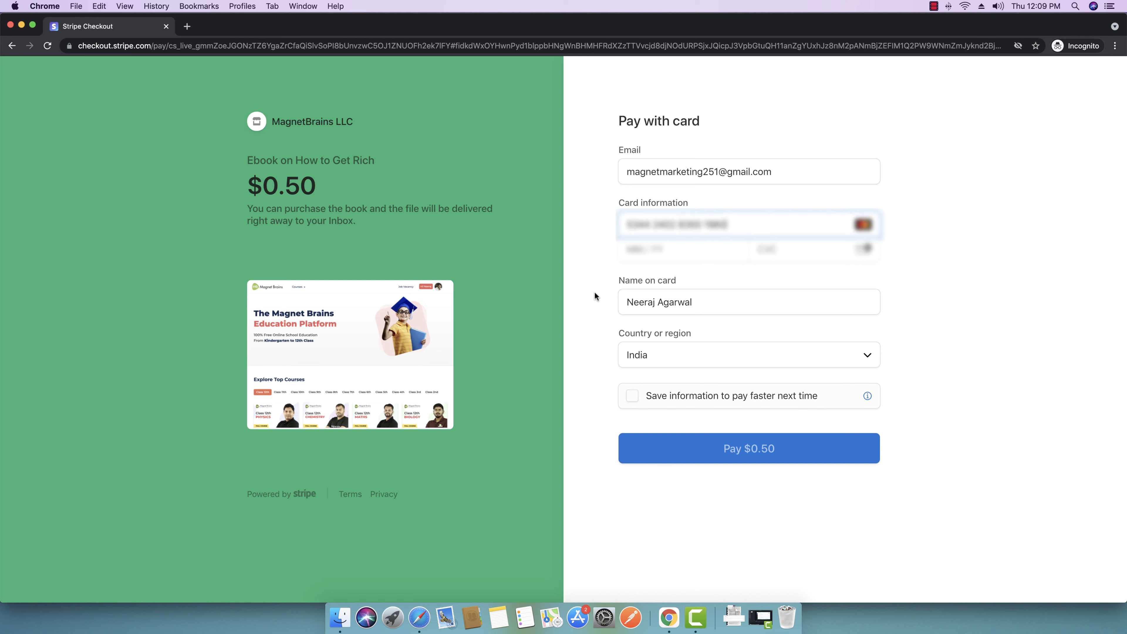
click(657, 248)
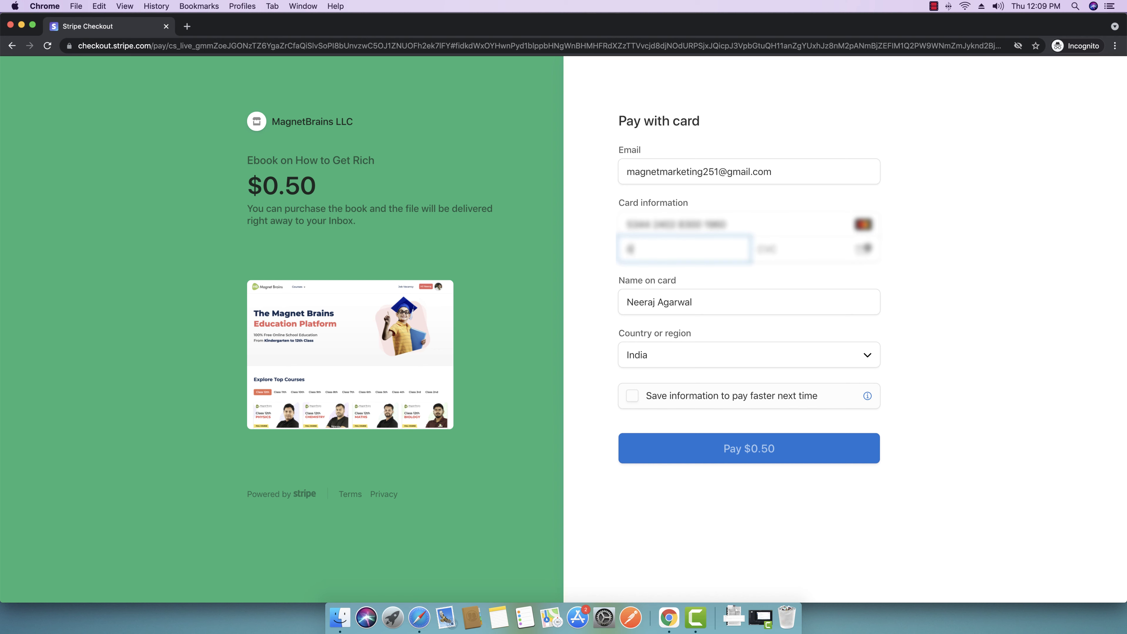
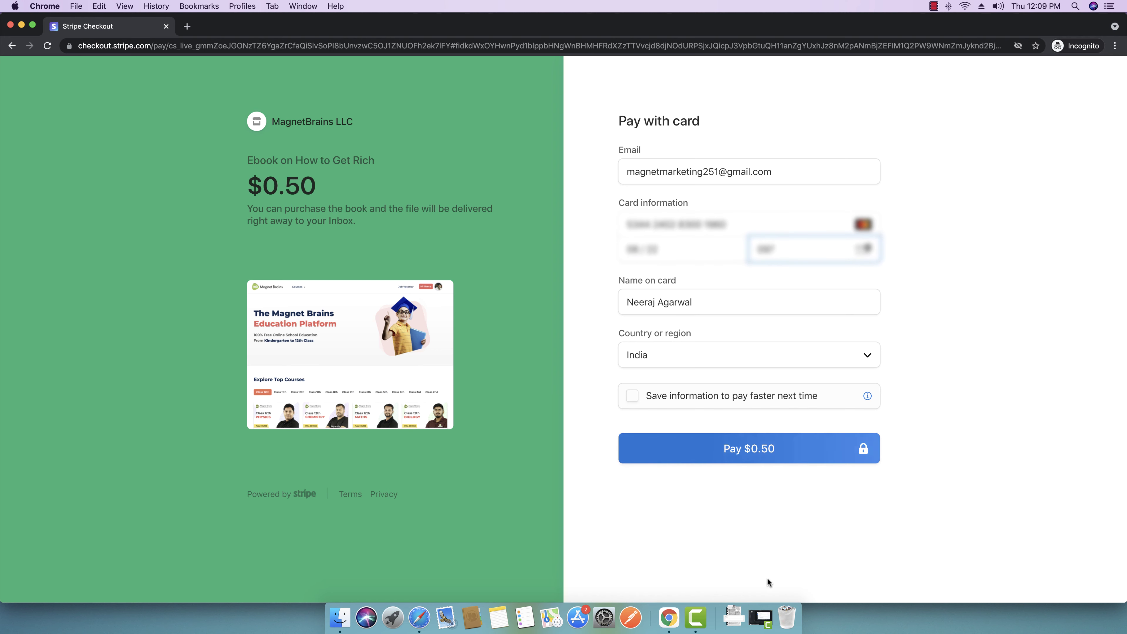
click(771, 541)
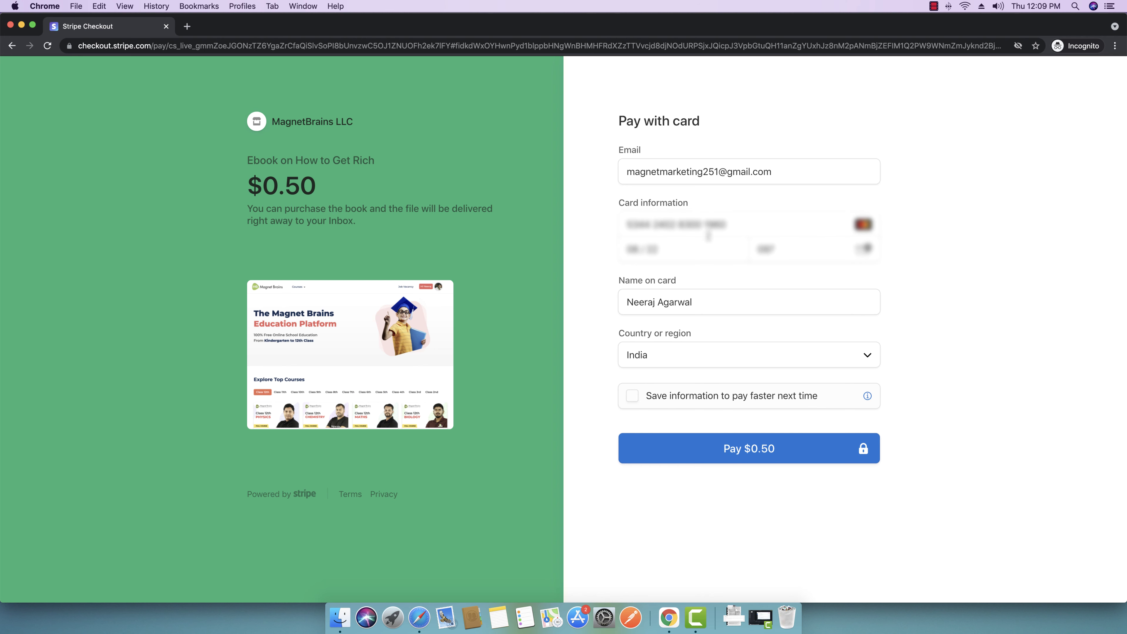
Step: Complete the $0.50 ebook payment in Stripe Checkout and minimize the checkout window once it succeeds
click(746, 458)
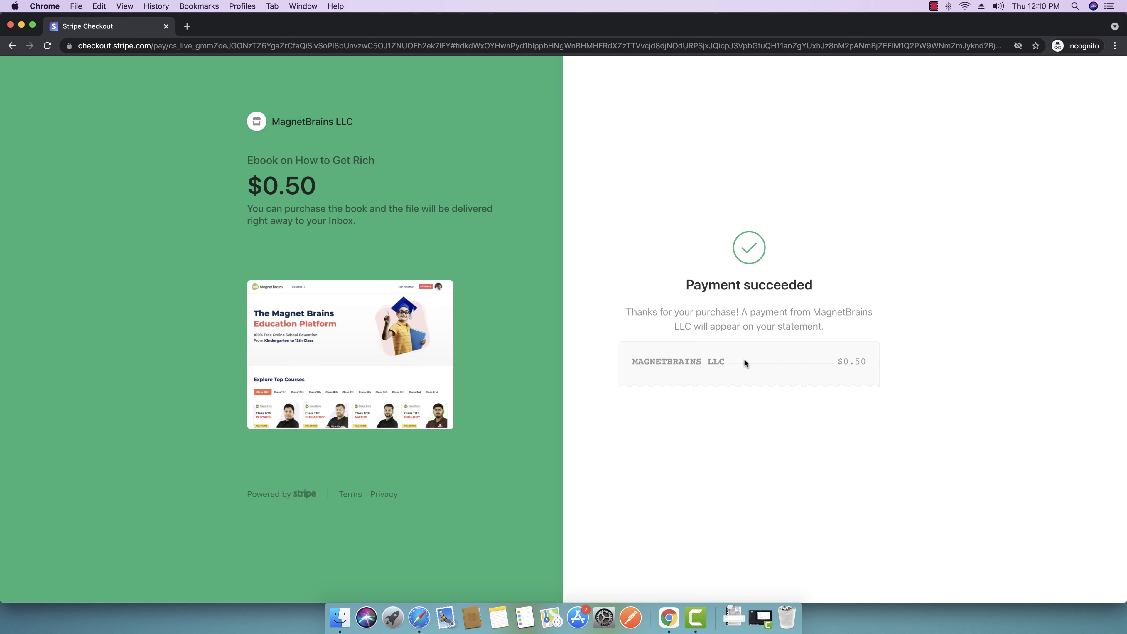
click(21, 25)
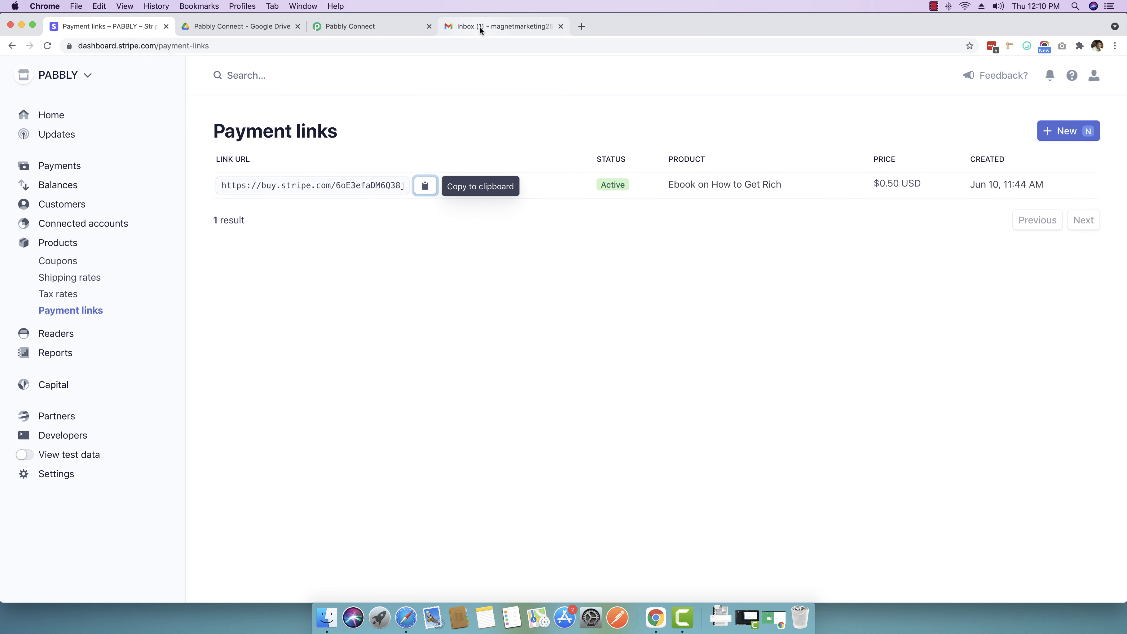
Step: Read the new Gmail message sharing The-Science-of-Getting-Rich.pdf, then go to the Pabbly Connect Drive folder
click(480, 25)
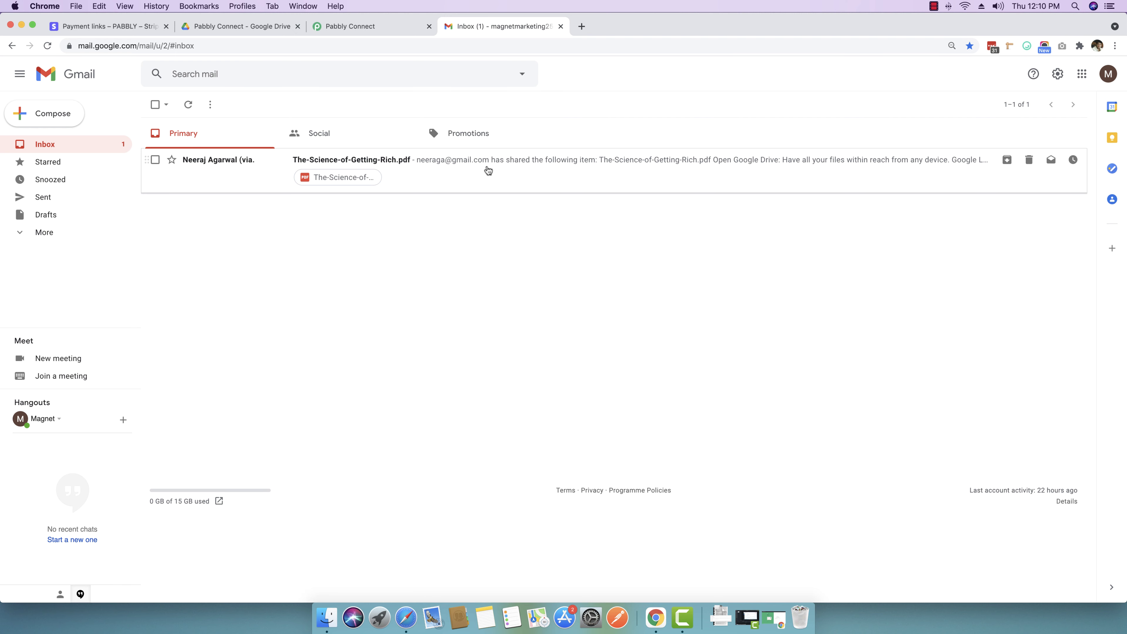
click(491, 185)
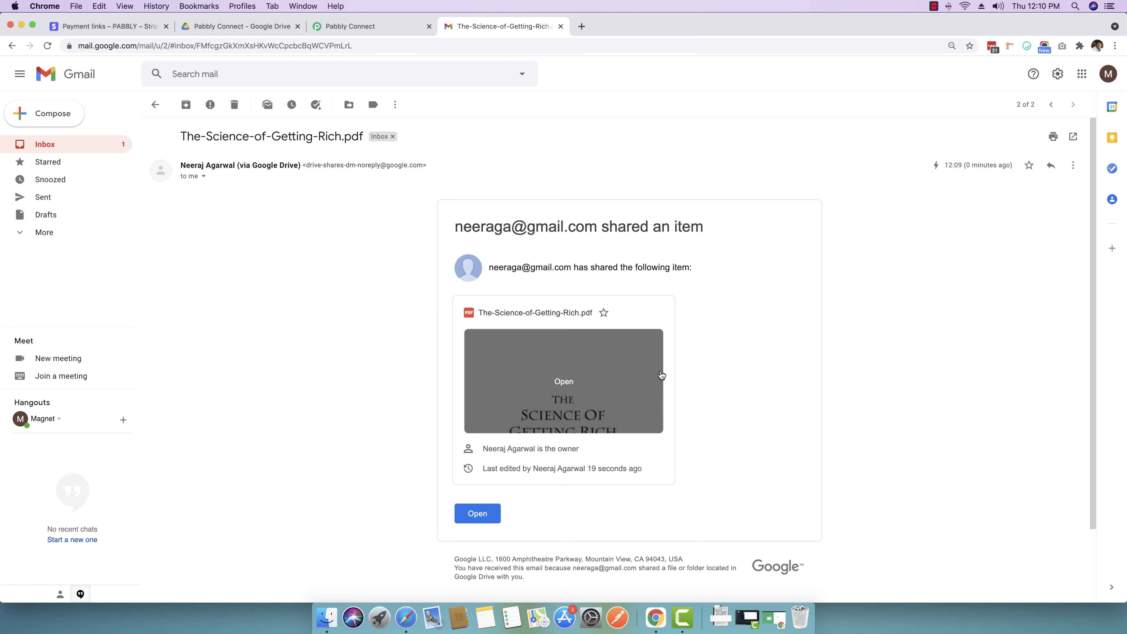
scroll(757, 378, down, 1)
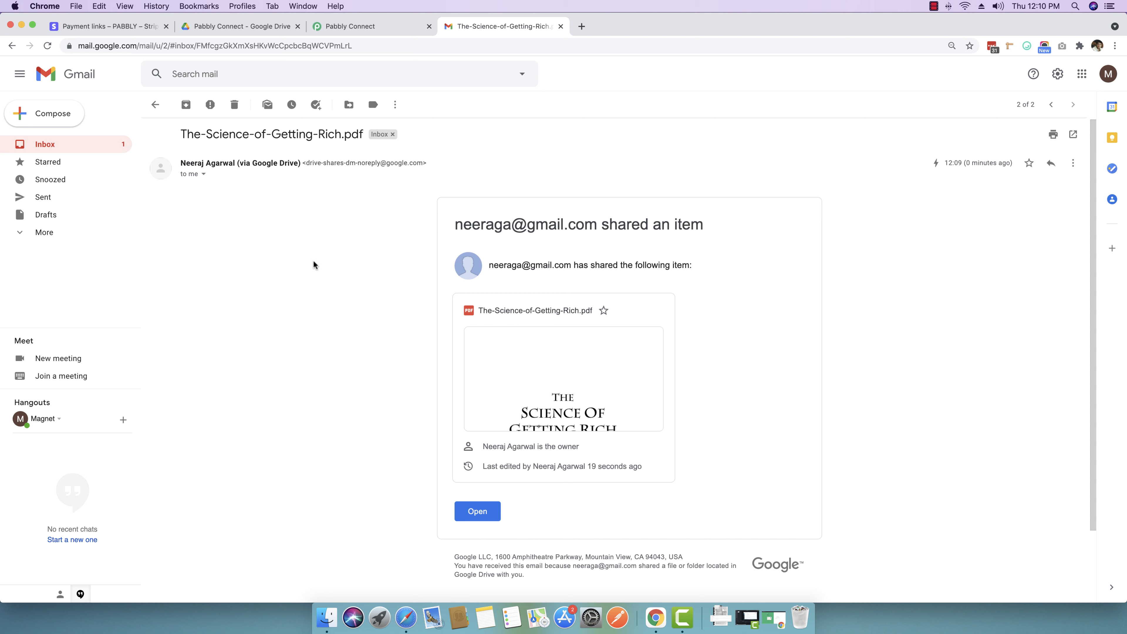
scroll(317, 269, down, 3)
scroll(317, 270, up, 3)
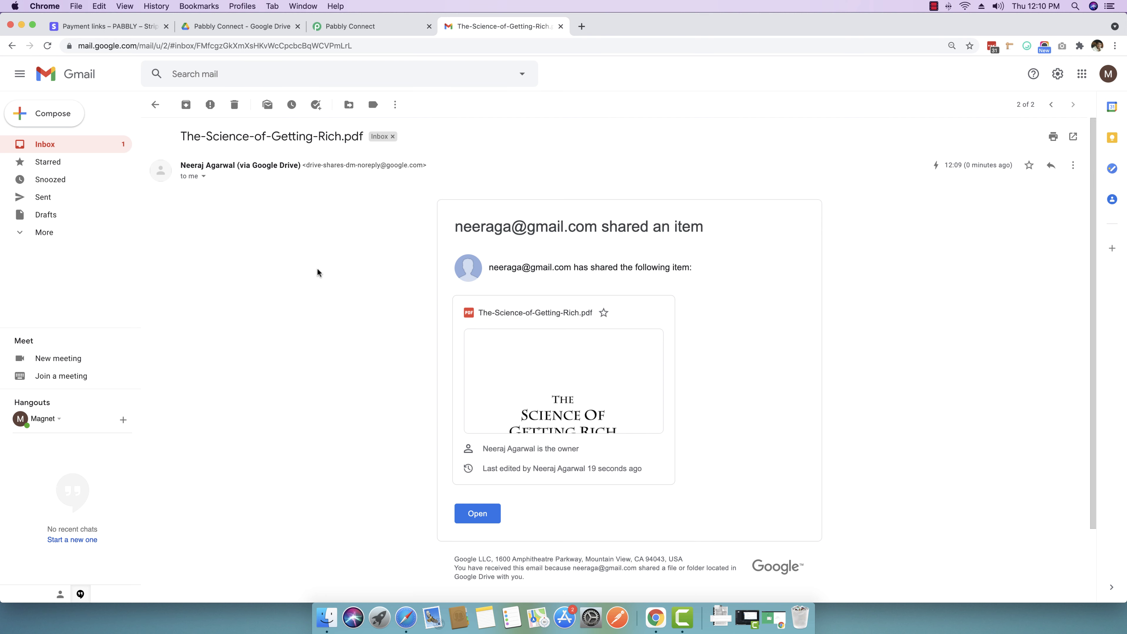
click(269, 25)
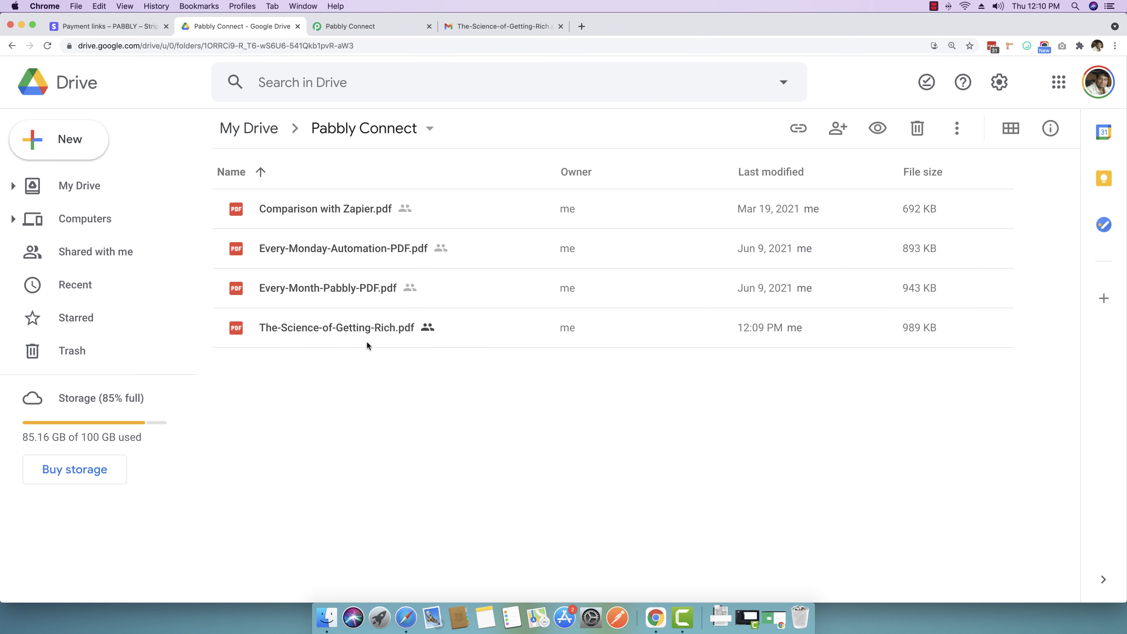
Step: Check that The-Science-of-Getting-Rich.pdf (989 KB, 12:09 PM) is among the four shared PDFs, then return to Pabbly Connect
click(393, 397)
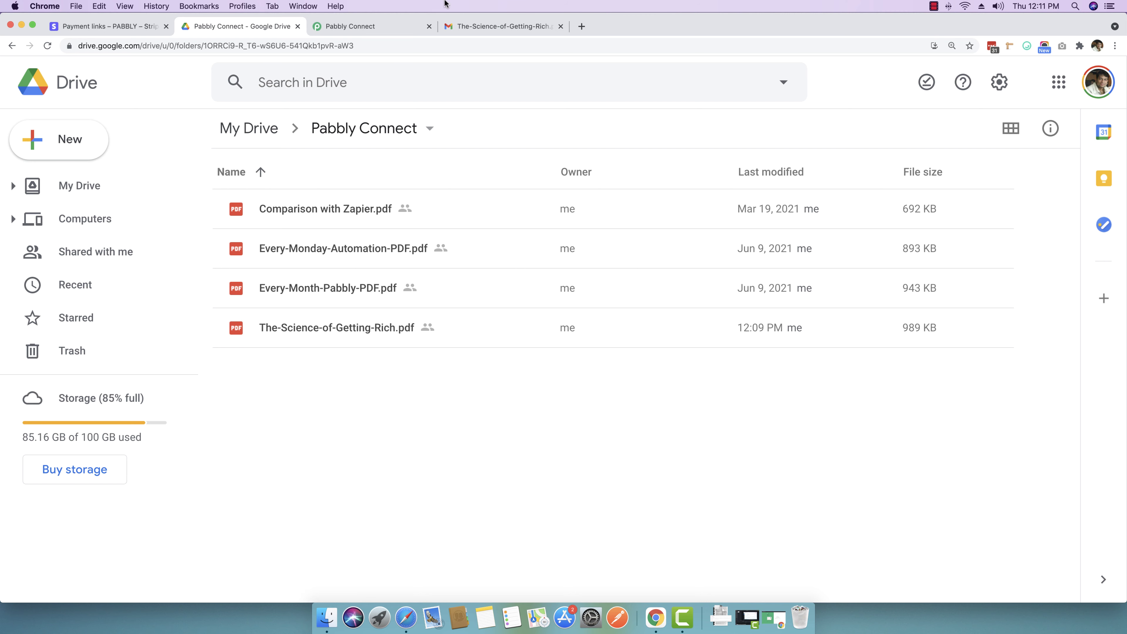
click(367, 27)
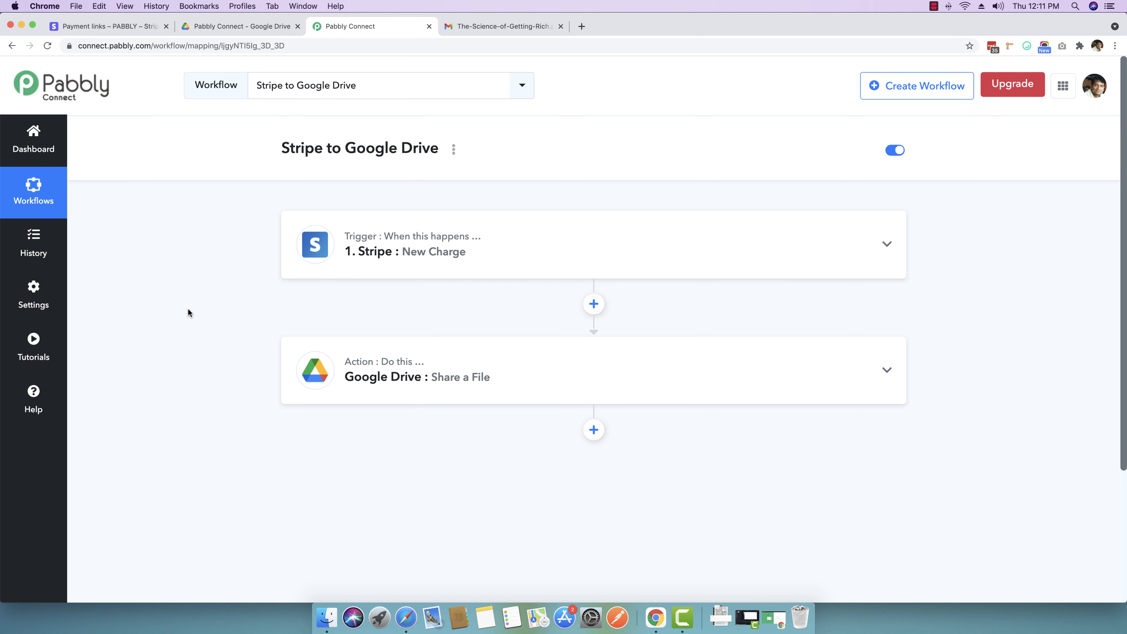